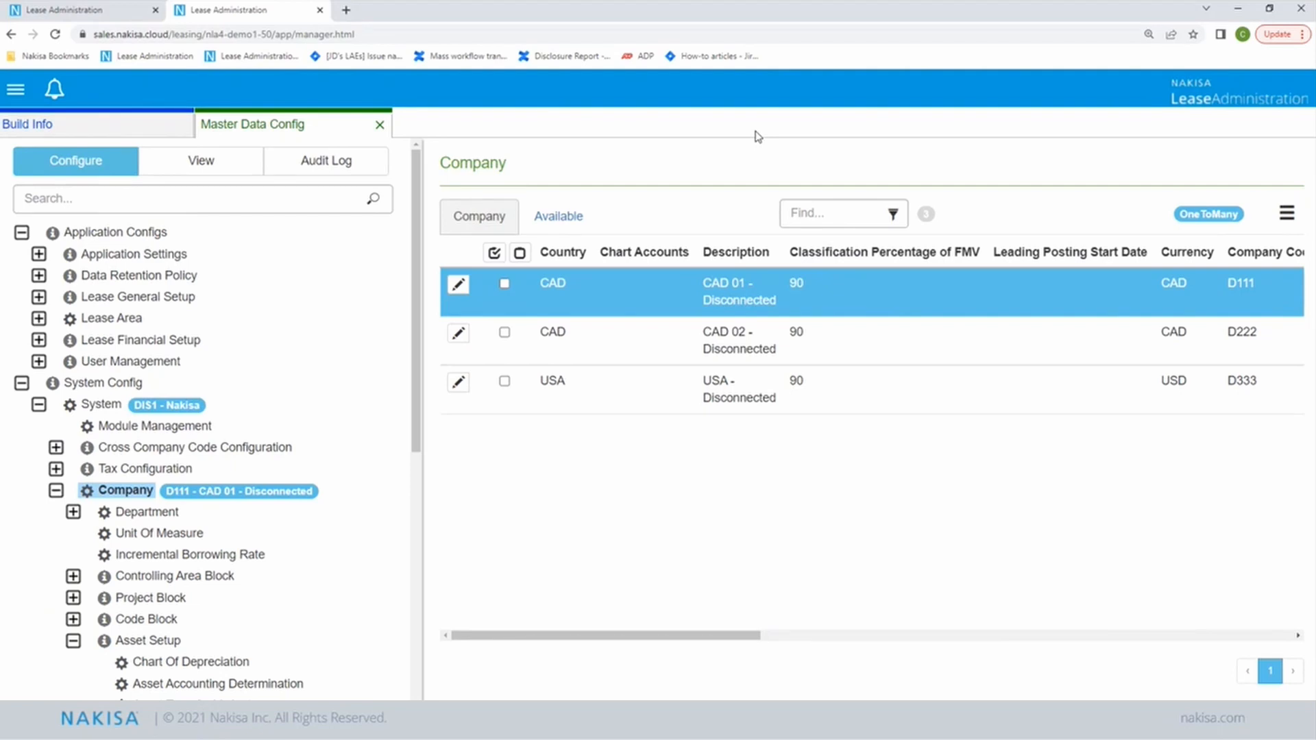
Step: Open the Asset Class Mapping list in the application settings of the master data configuration
click(21, 383)
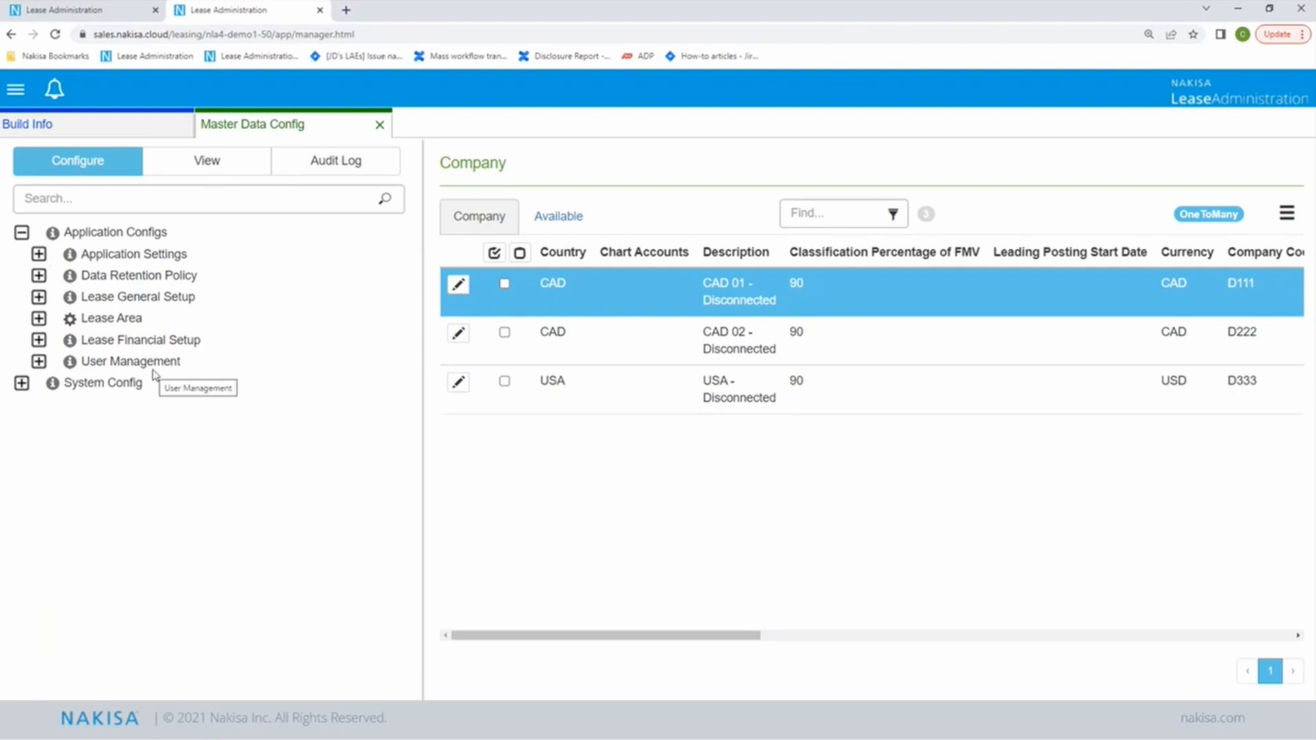
click(39, 255)
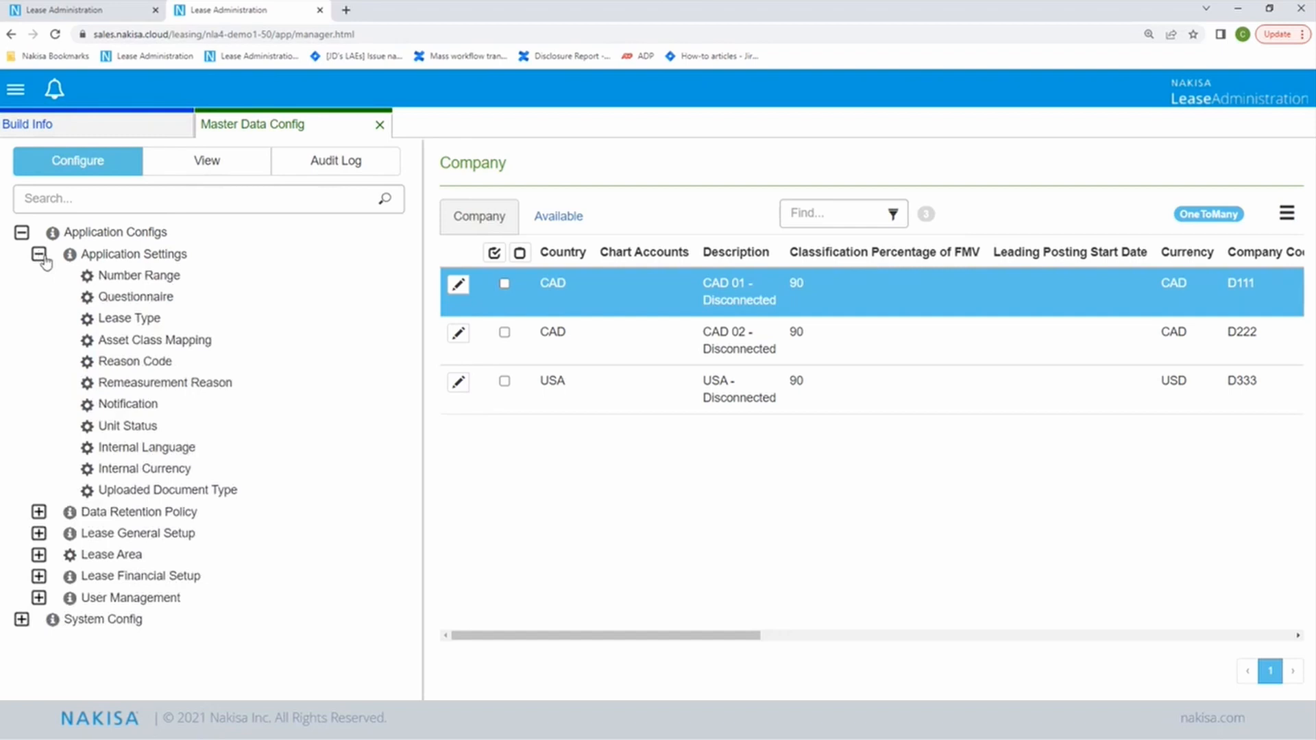
click(185, 346)
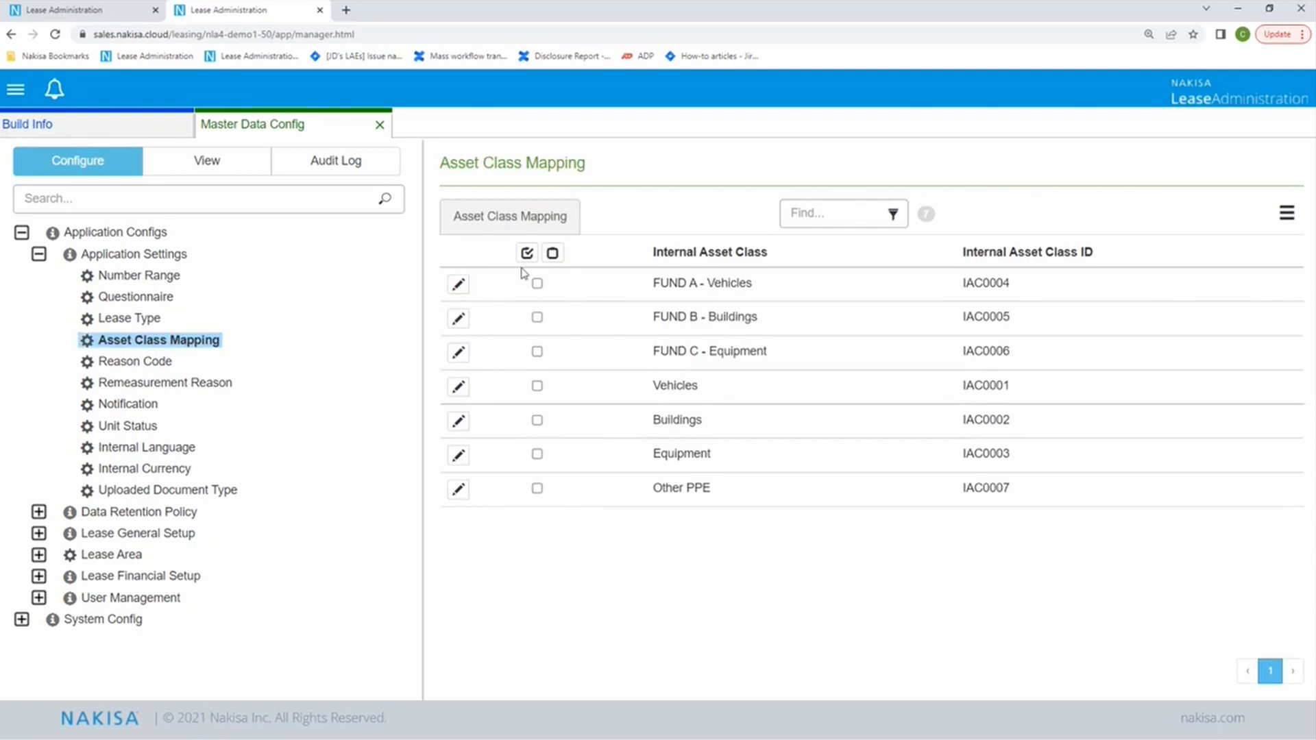
Step: Bring up the form for adding an internal asset class mapping and dismiss it without submitting
click(1287, 213)
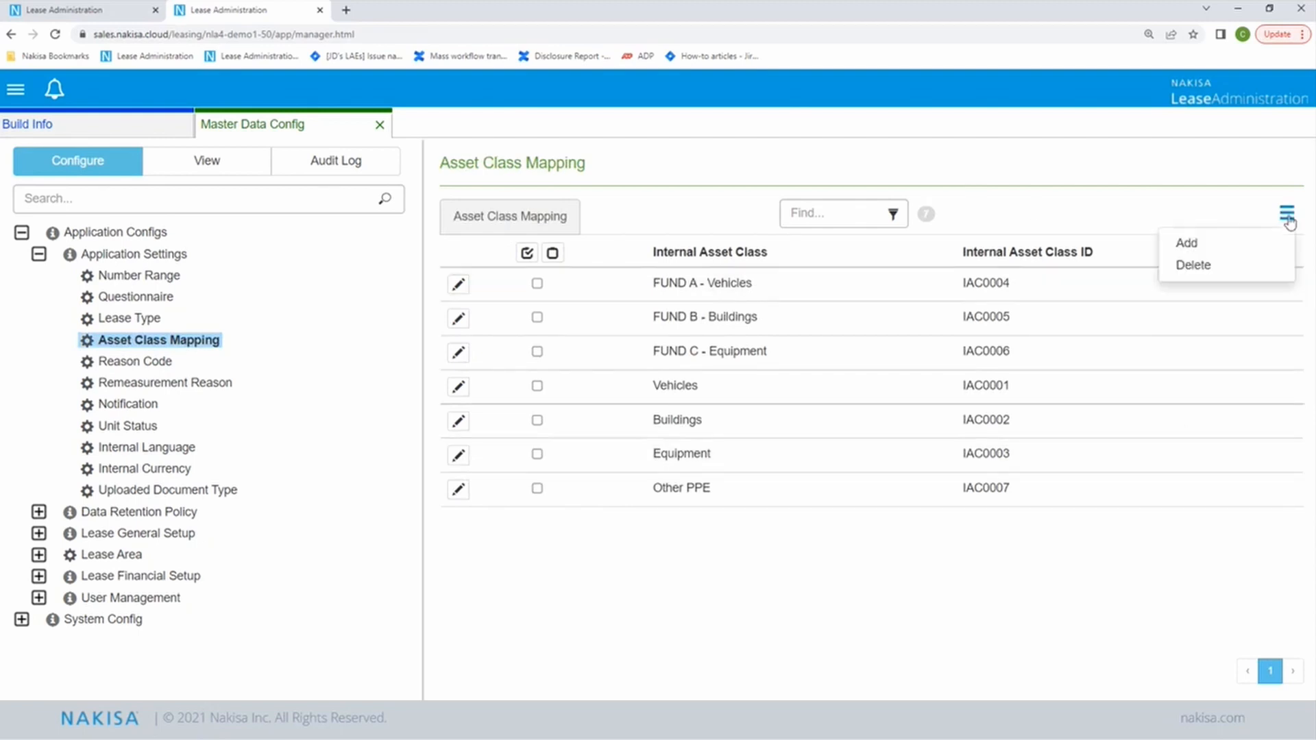
click(1257, 244)
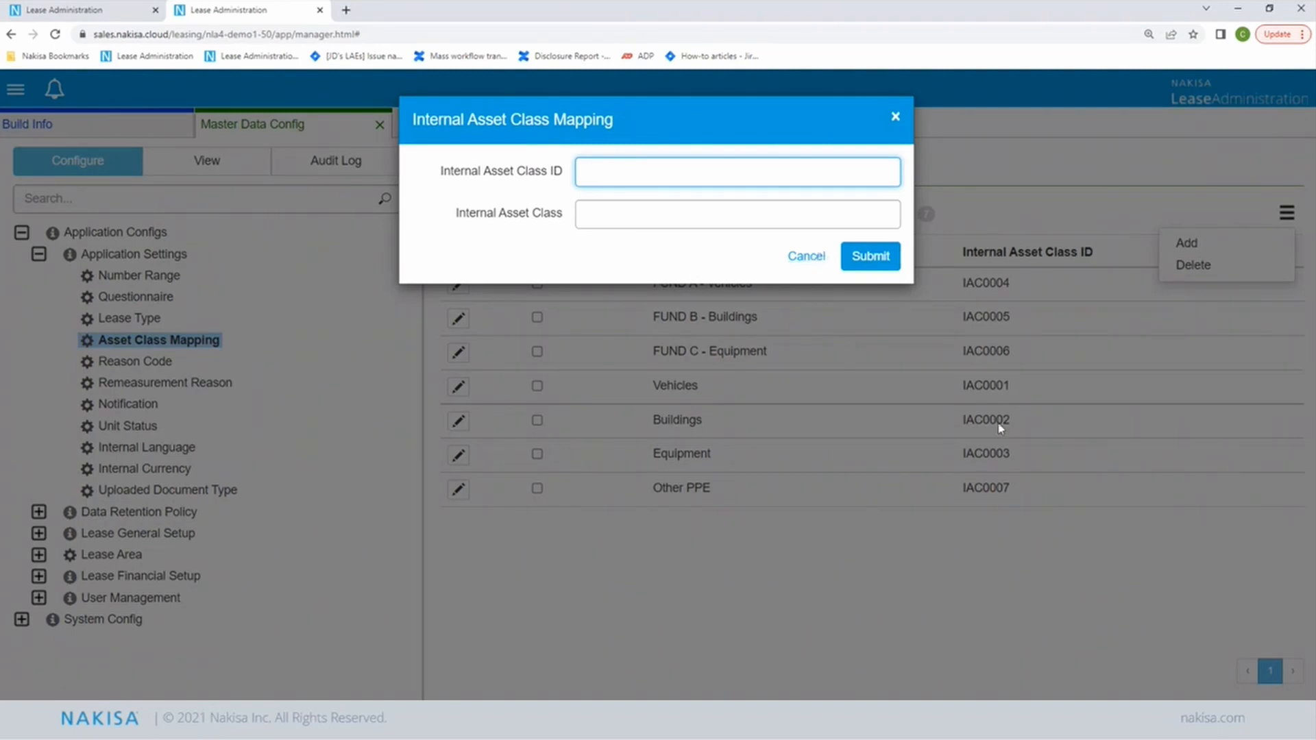
click(805, 257)
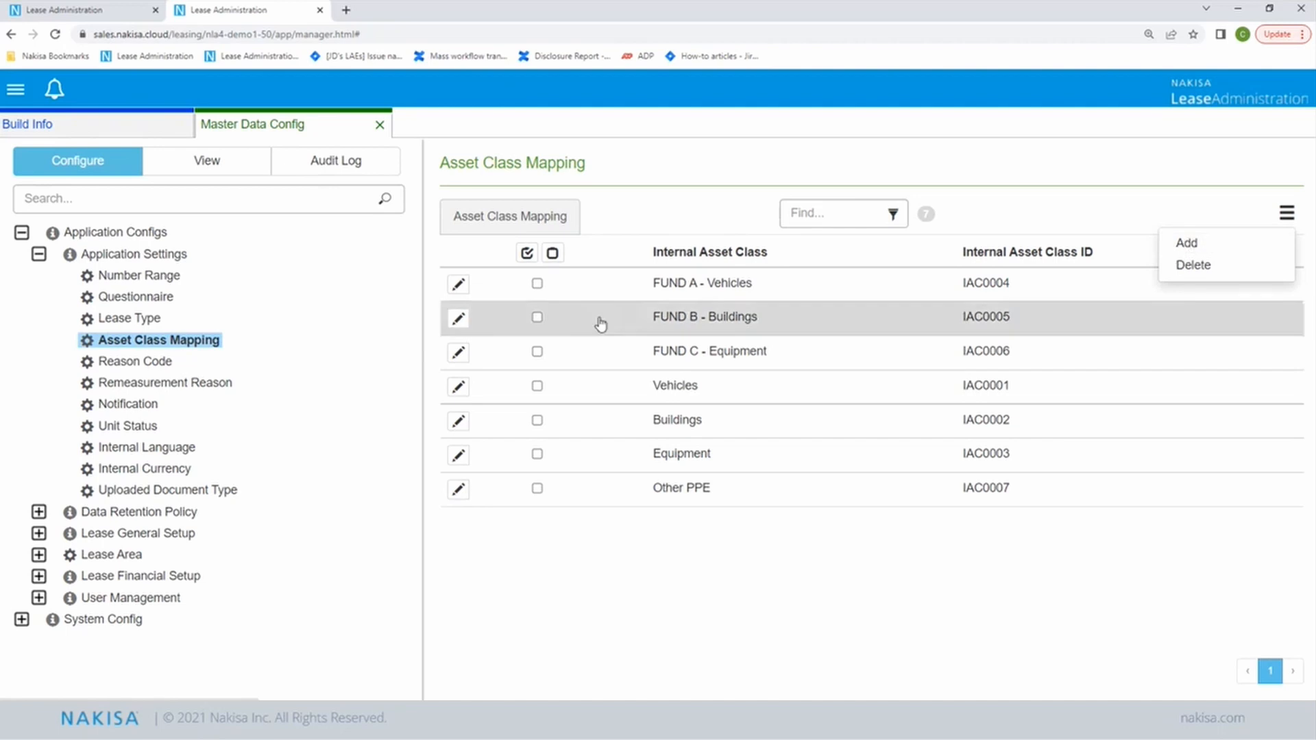
Step: Download the application data for Application Configs and open the downloaded AppConfig workbook in Excel with editing enabled
click(39, 254)
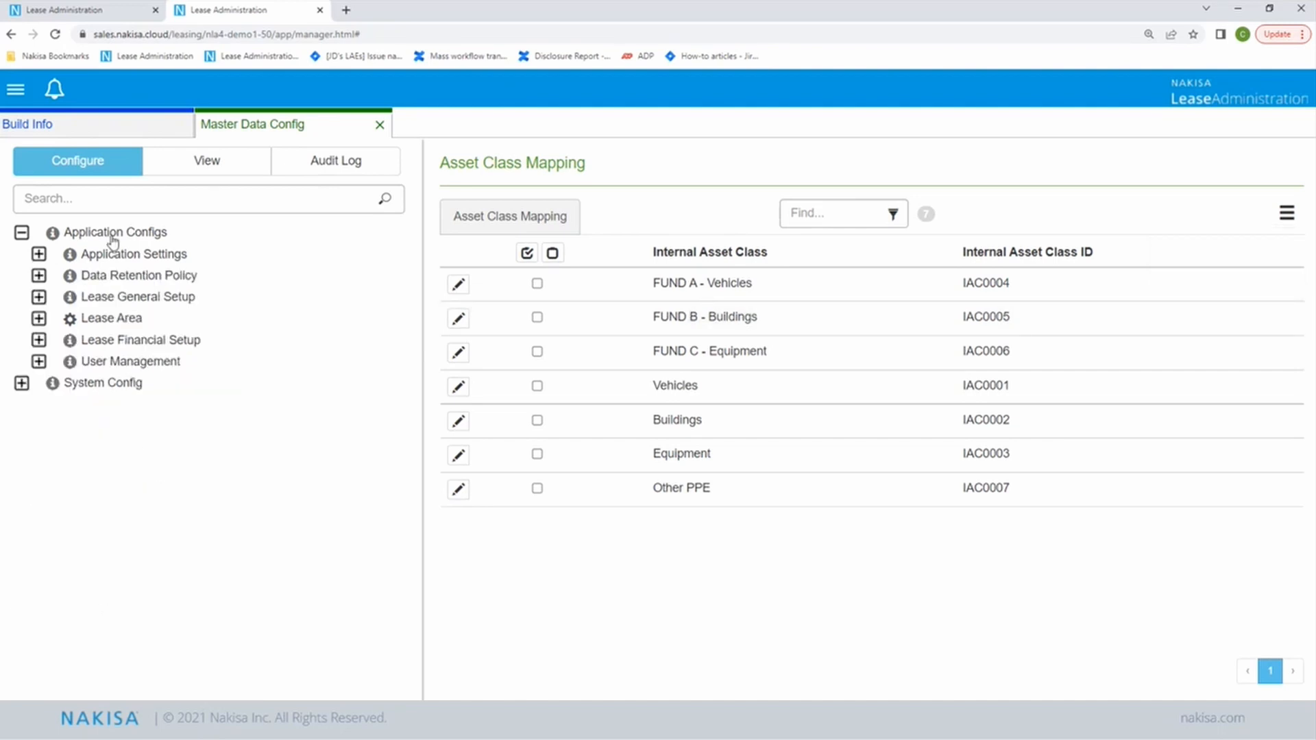
click(116, 235)
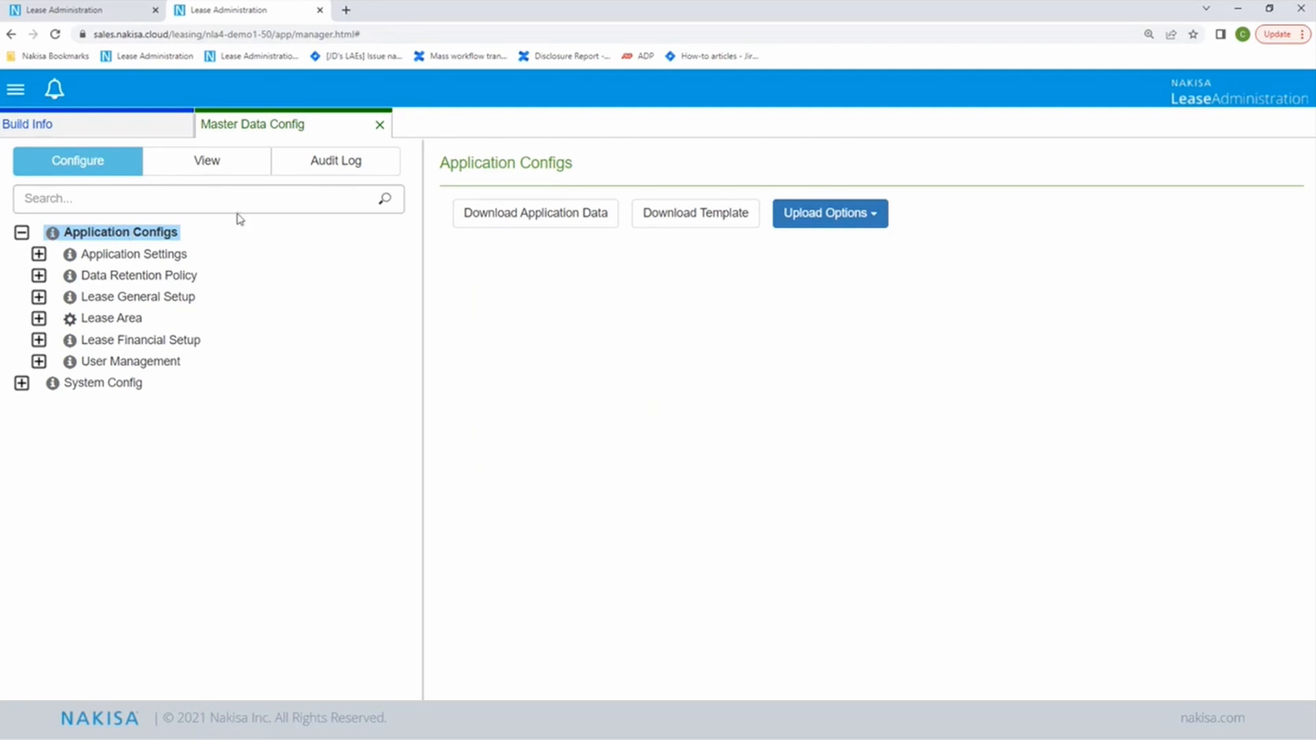
click(570, 219)
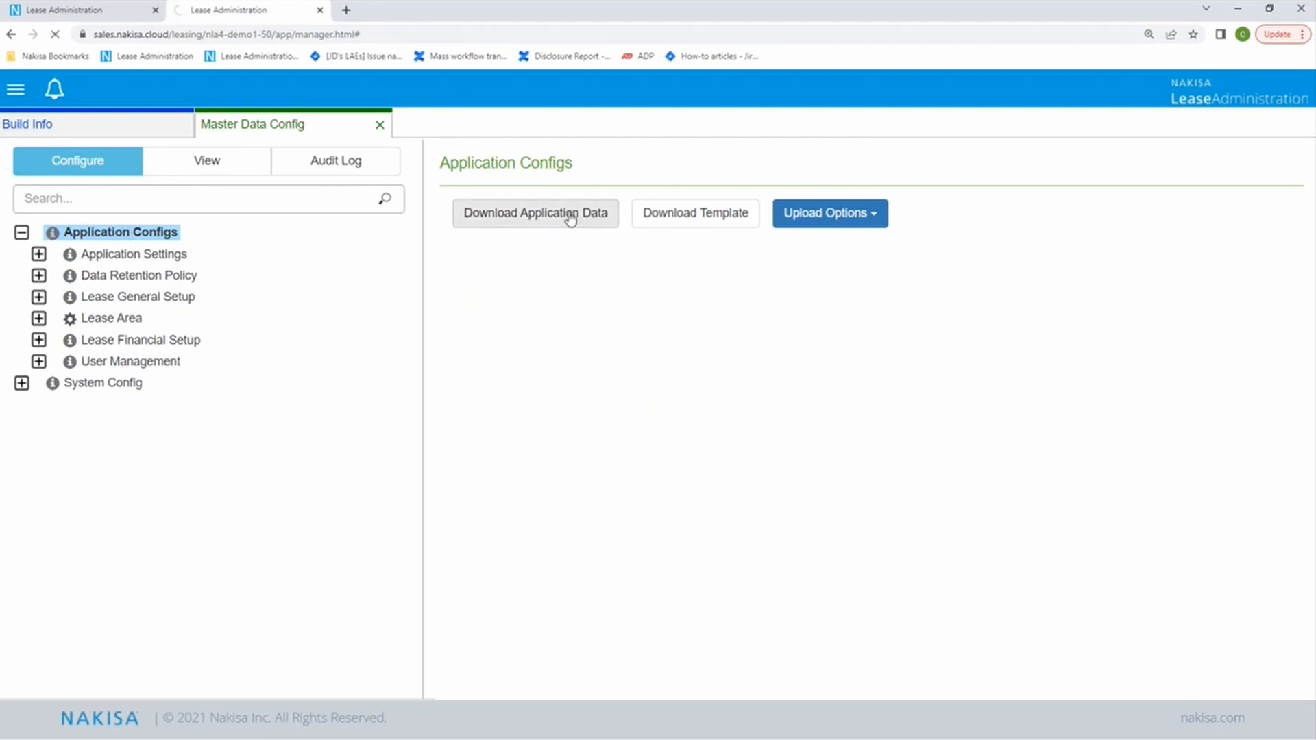
click(58, 694)
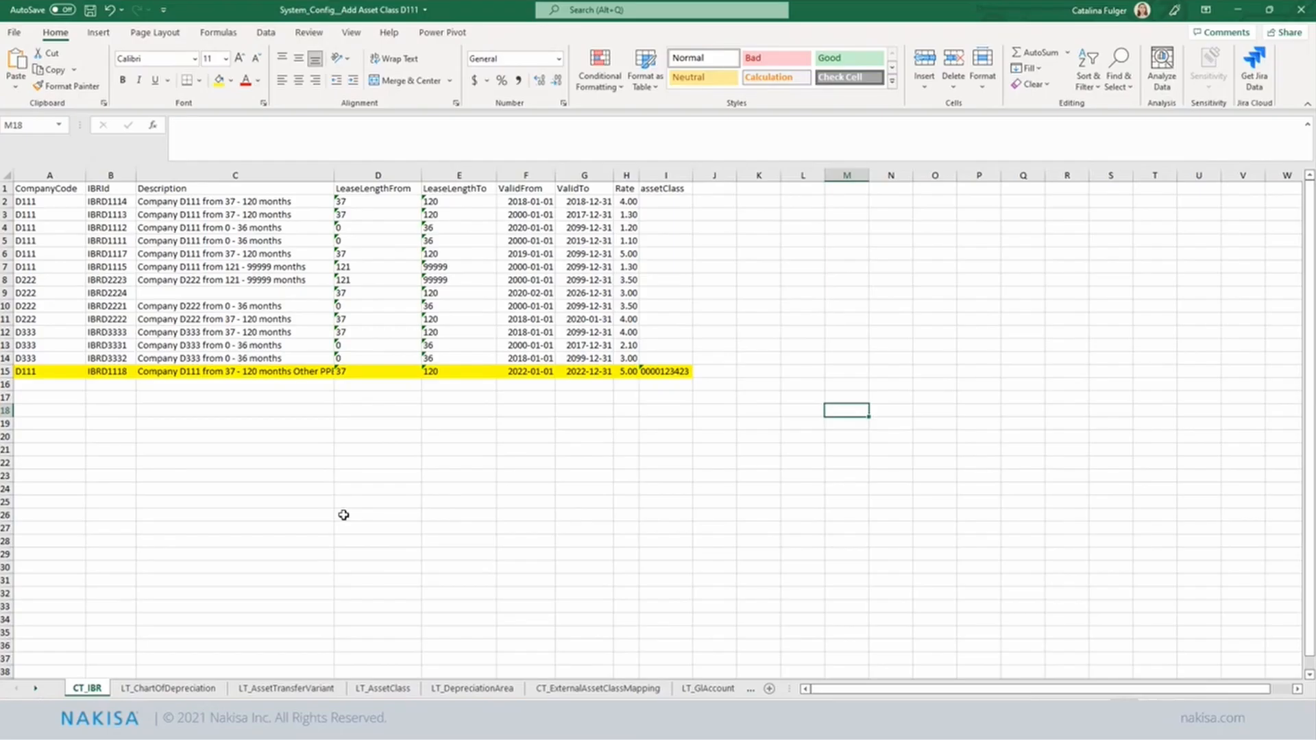
click(348, 489)
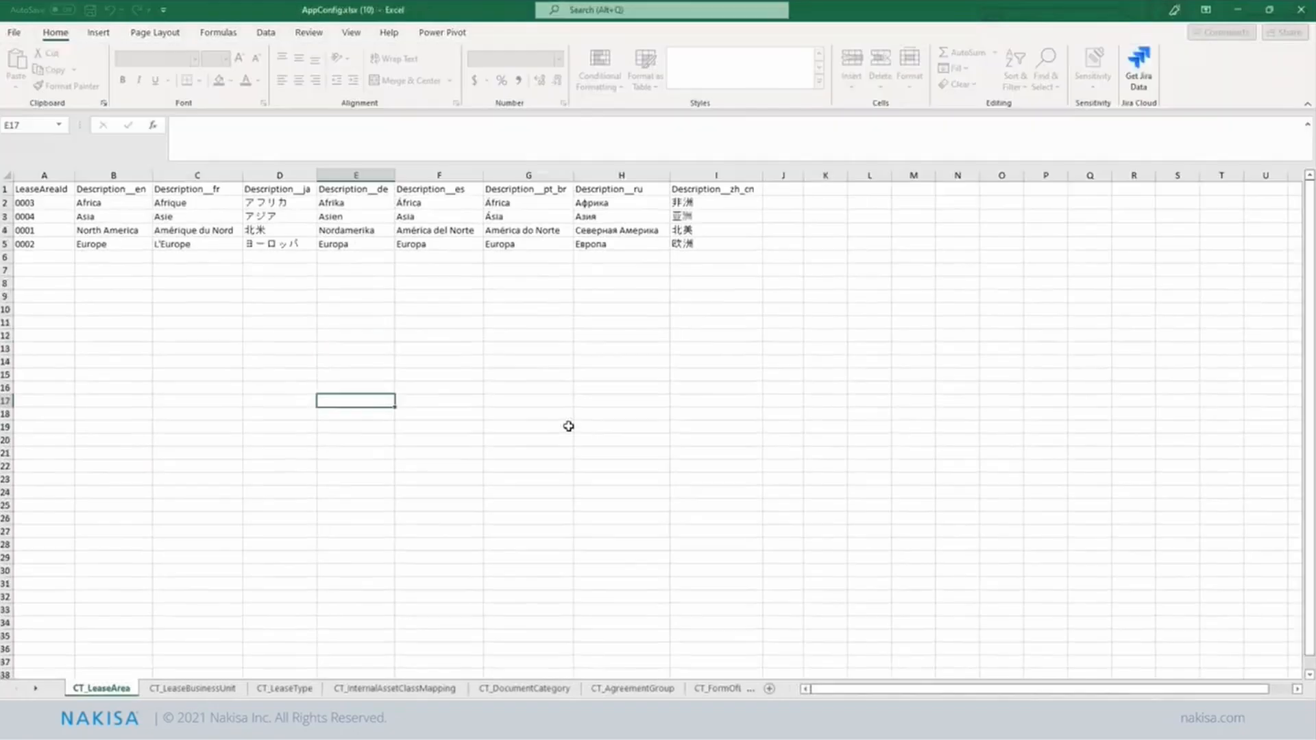
drag(913, 694, 821, 676)
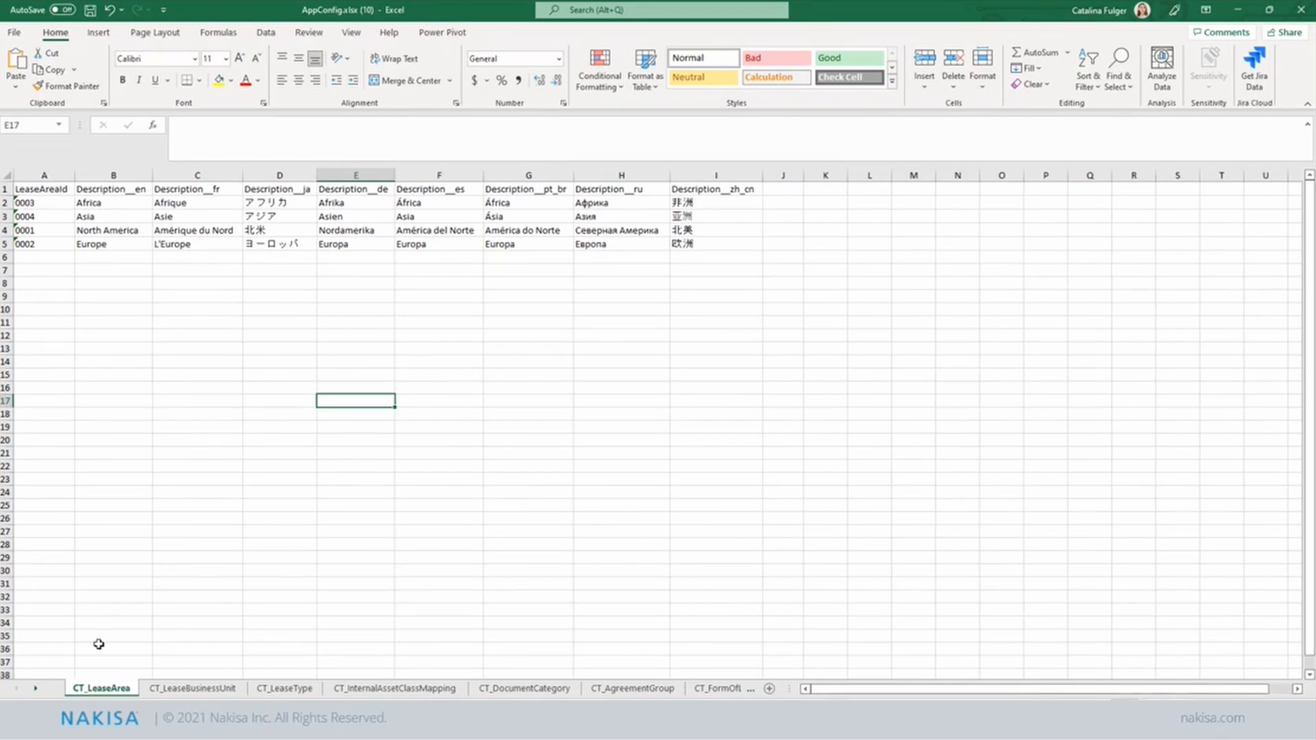
Step: Go to the CT_InternalAssetClassMapping sheet and mark the first empty row, A9:B9, where a new asset class would go
right_click(15, 690)
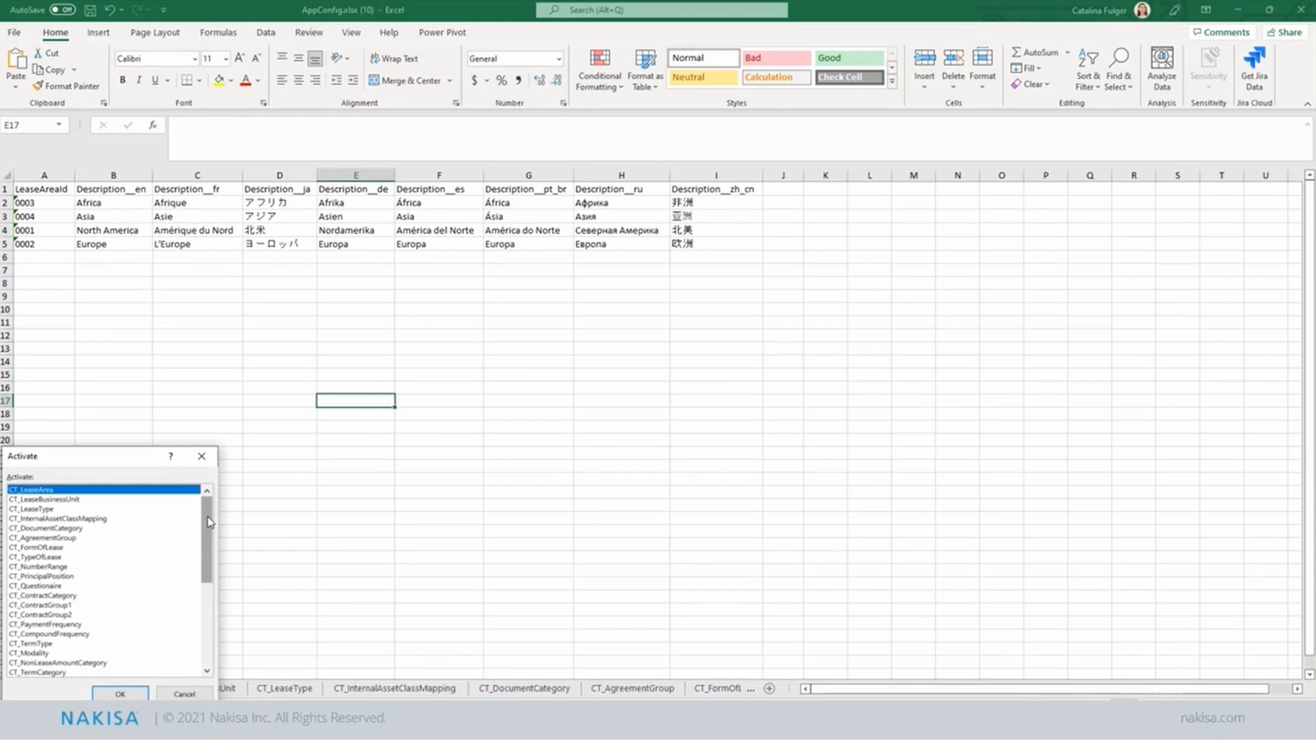
mouse_move(208, 517)
mouse_down()
mouse_move(206, 542)
mouse_move(211, 515)
mouse_up()
click(81, 519)
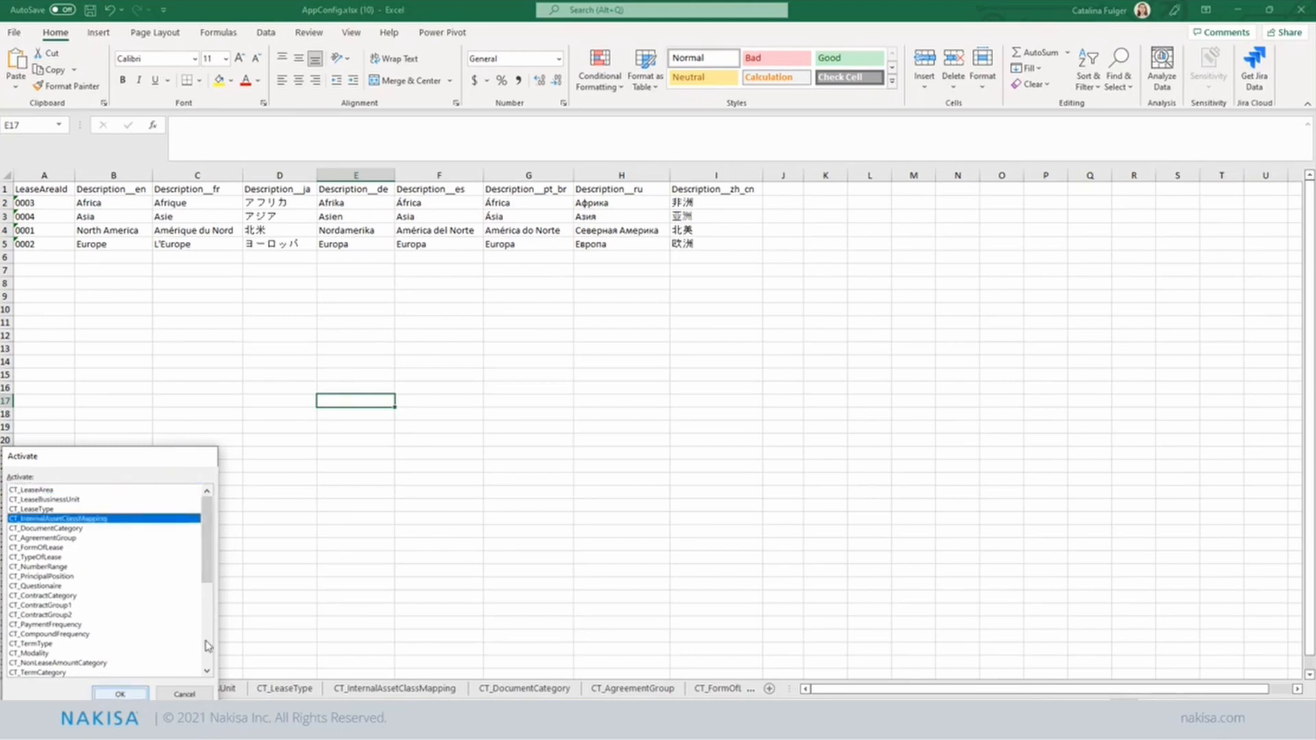
key(Return)
click(186, 372)
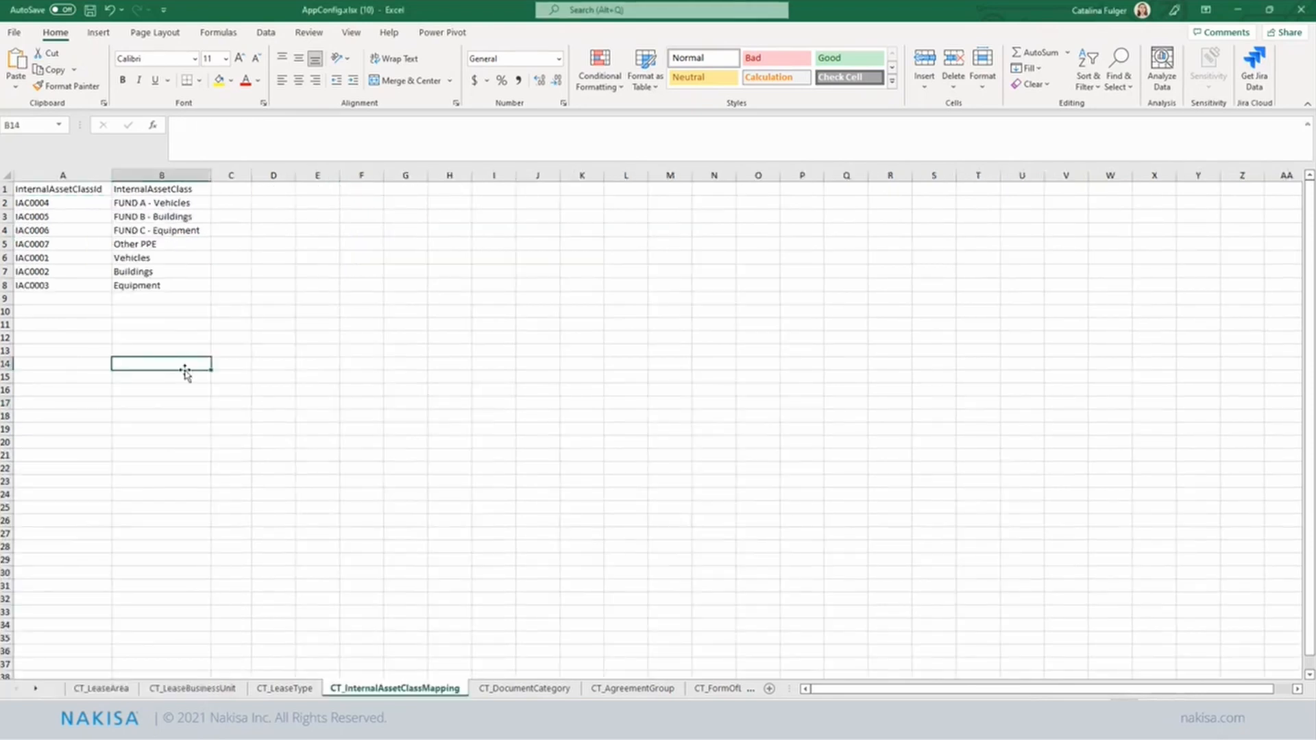
drag(68, 298, 168, 297)
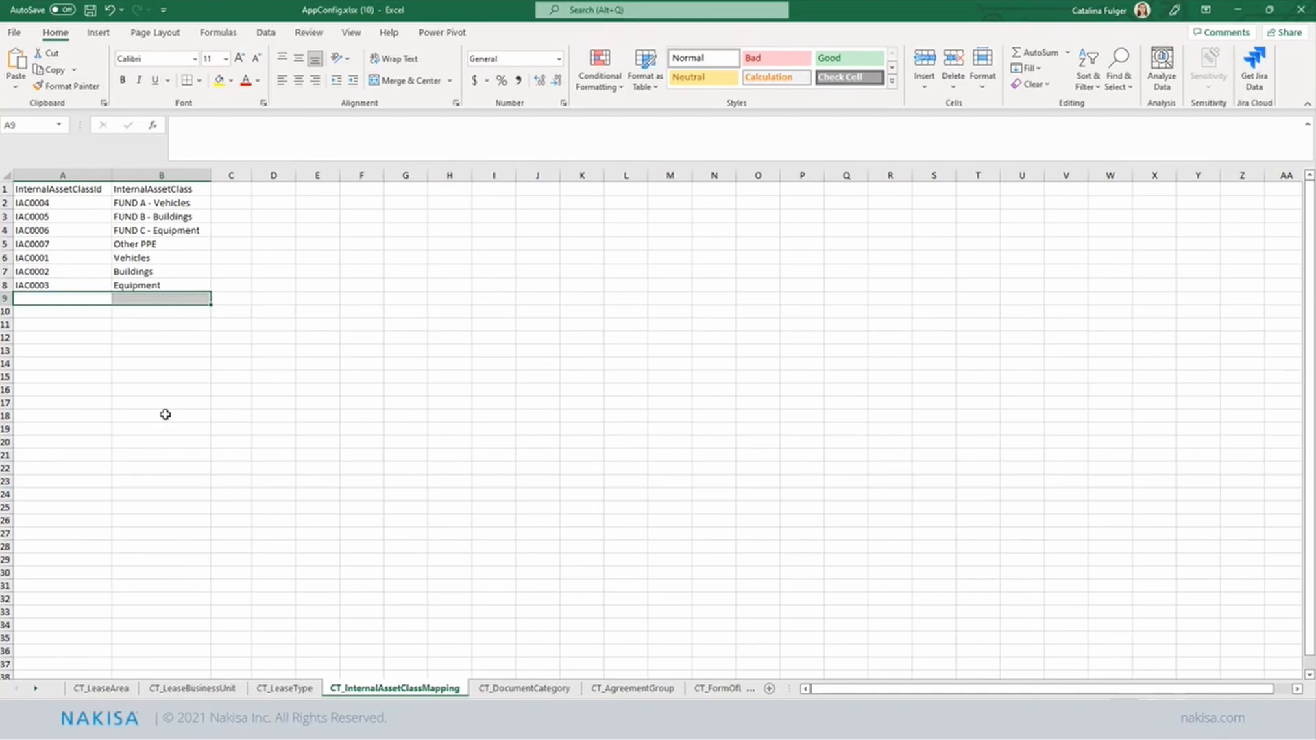
click(494, 508)
Step: Move the CT_InternalAssetClassMapping sheet out of the AppConfig file into a new workbook
right_click(404, 695)
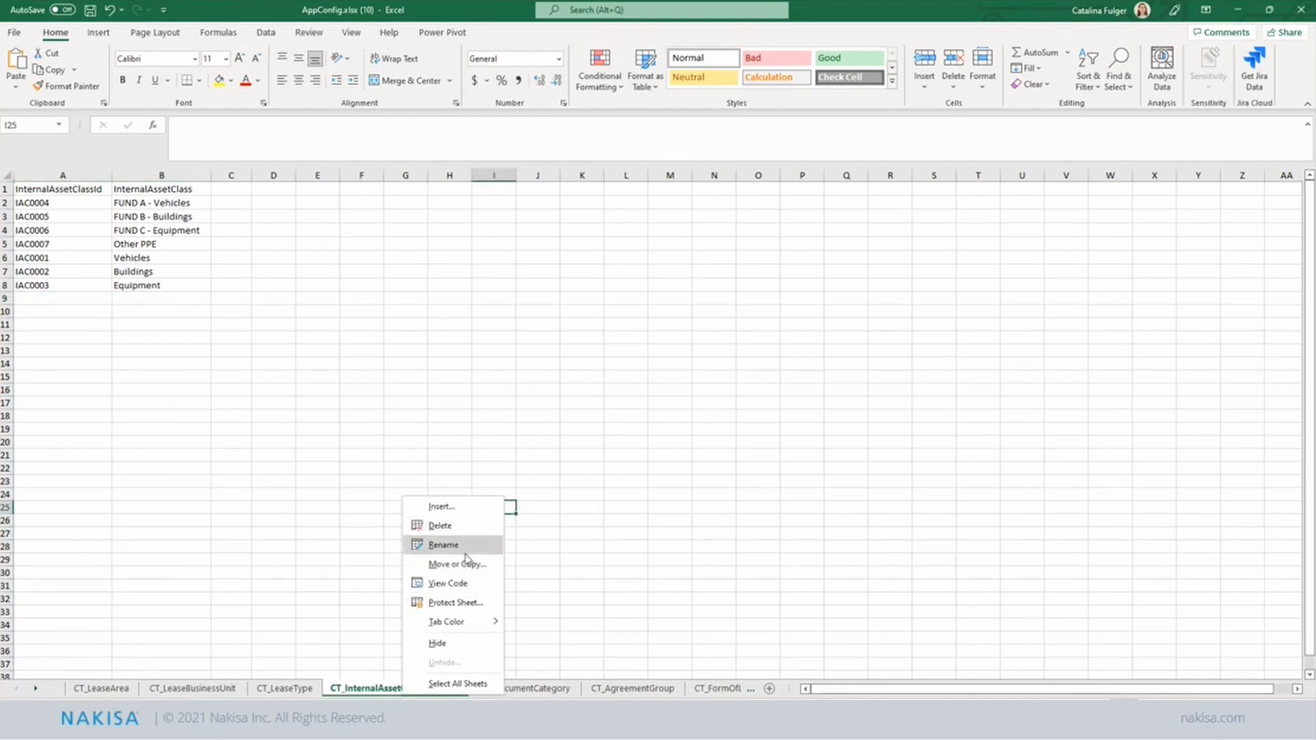
click(461, 564)
click(468, 540)
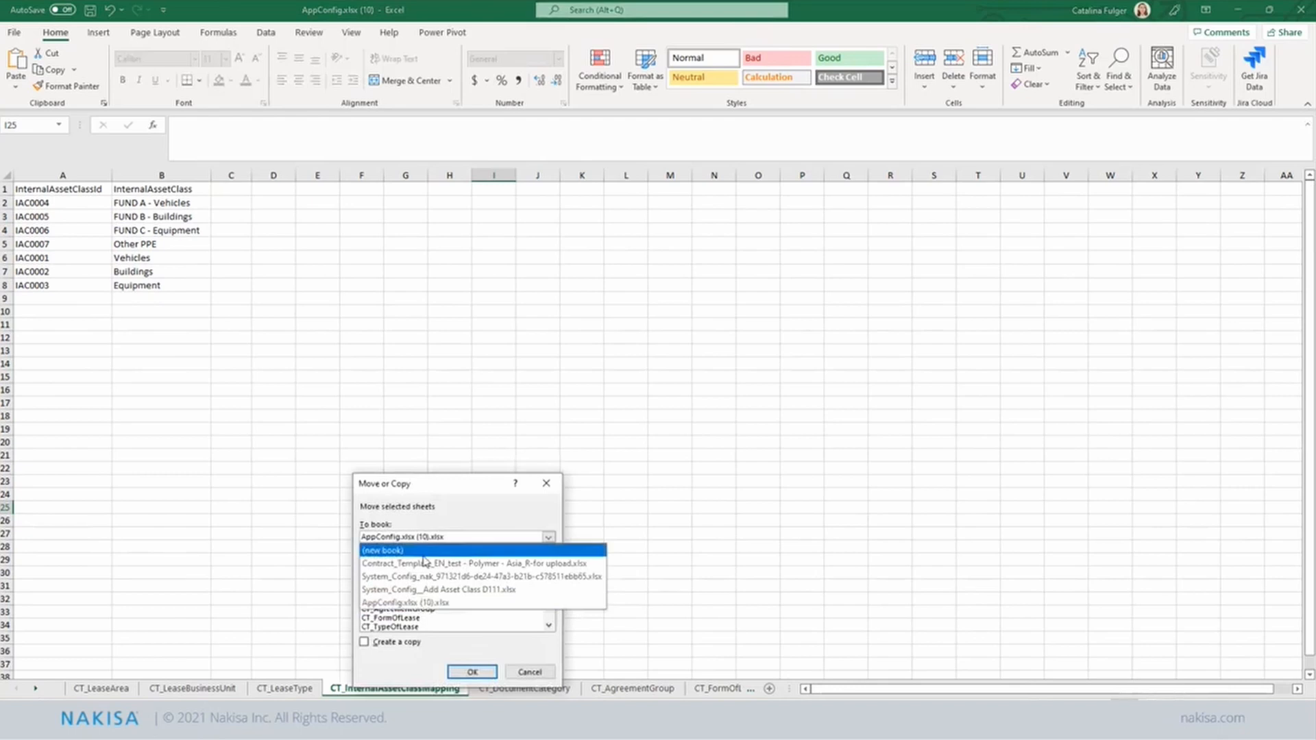
click(469, 550)
click(472, 672)
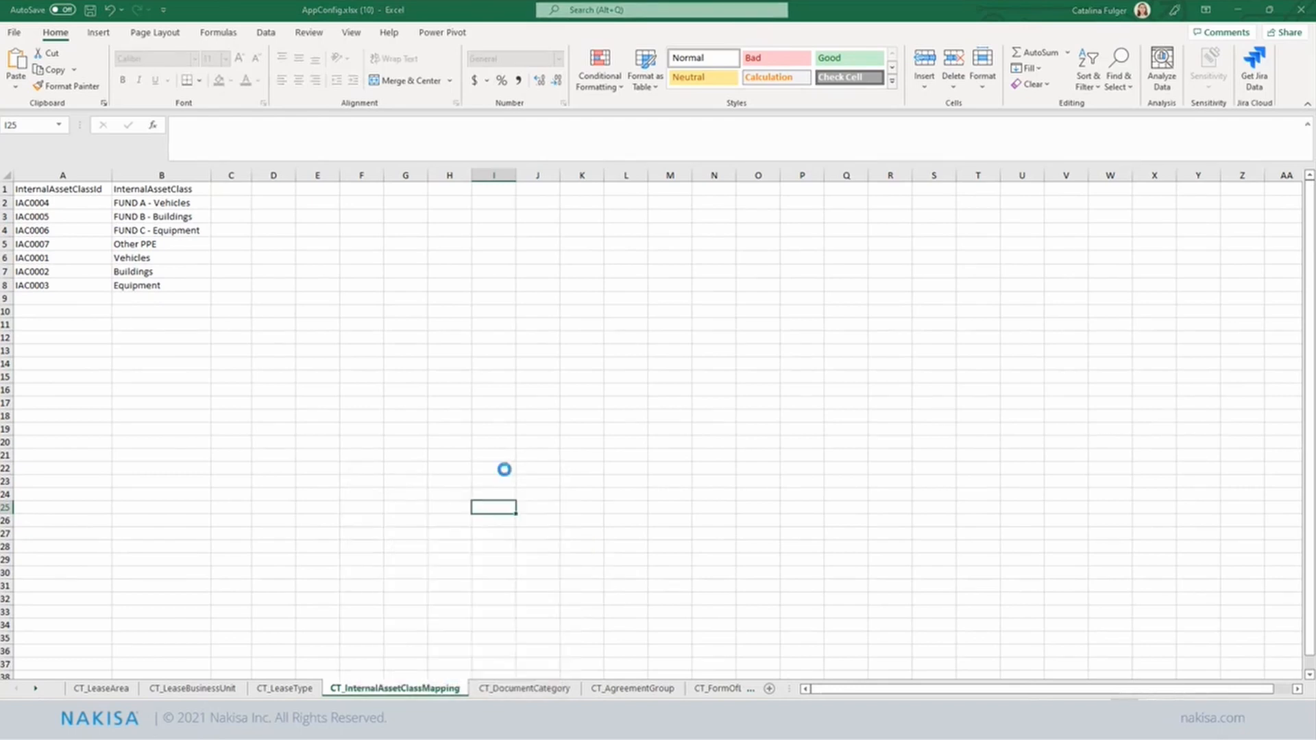
Step: Review the existing asset class entries in A2:B8 and the empty row A9:B9 in the new workbook
click(152, 338)
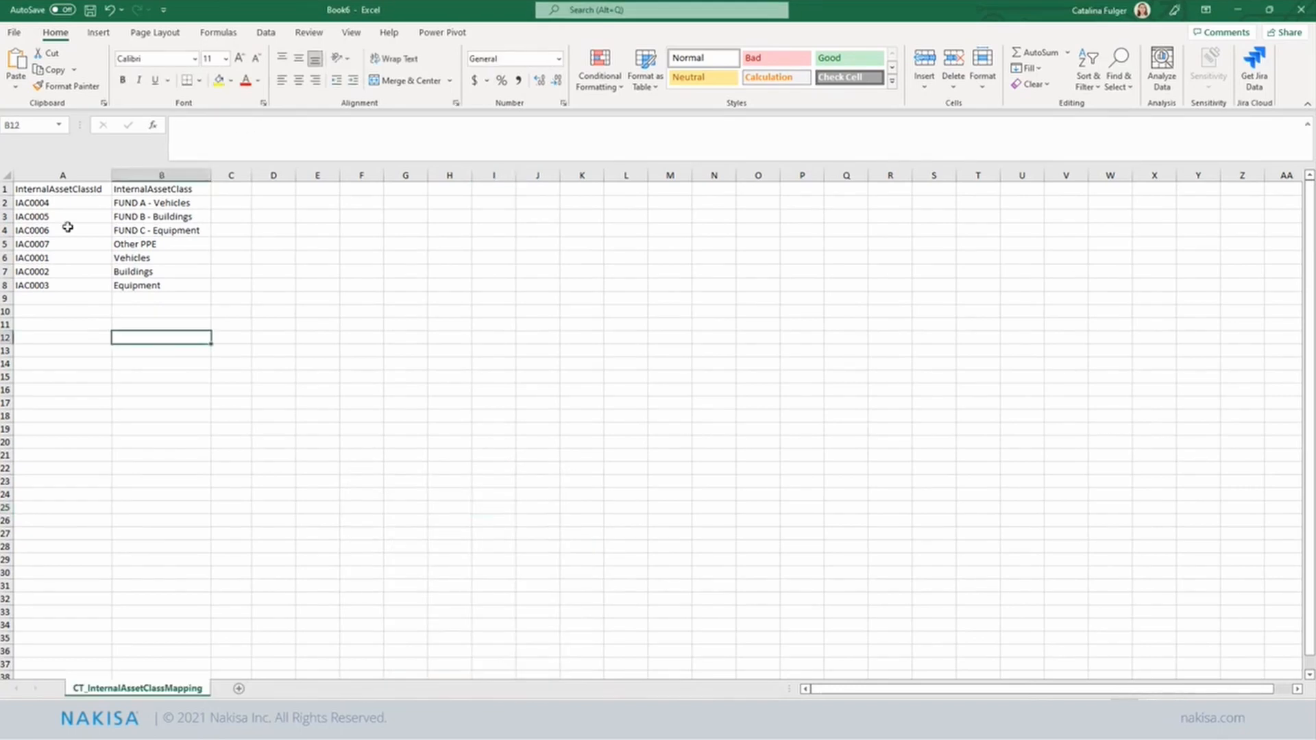
drag(58, 202, 178, 285)
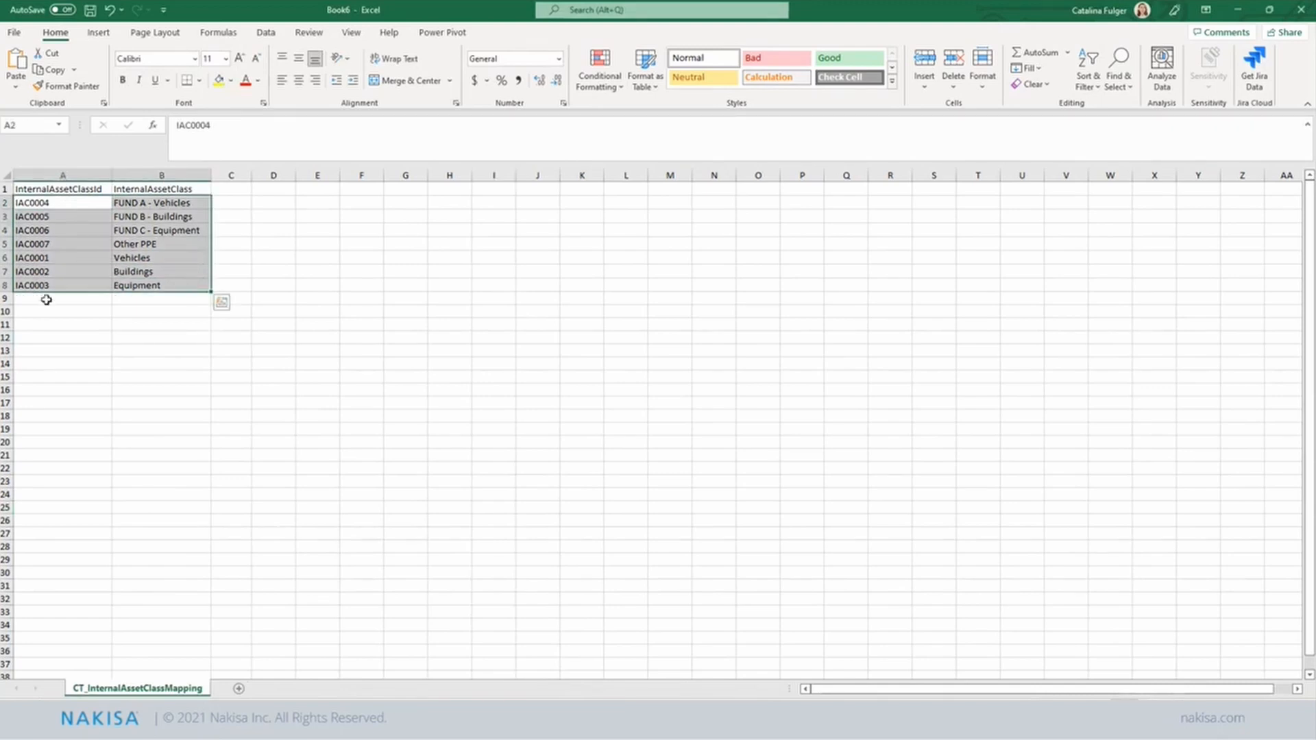
drag(46, 299, 193, 299)
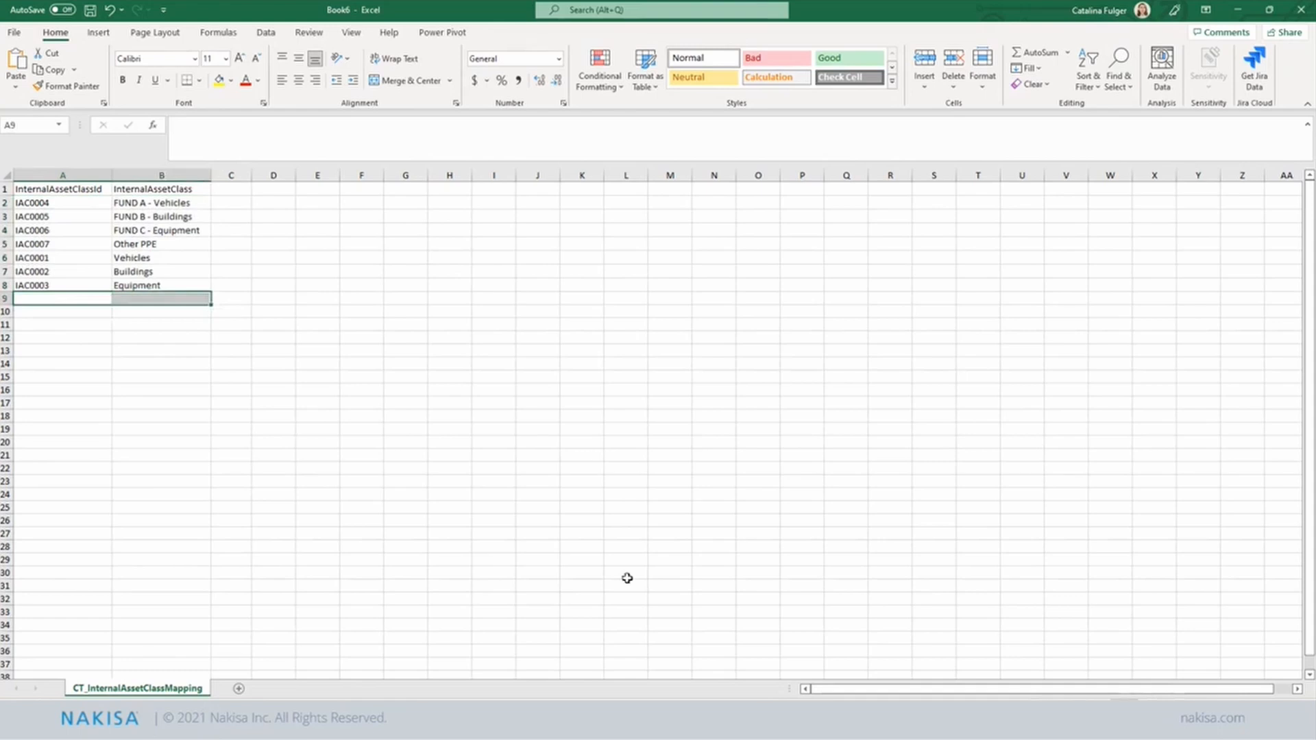
Step: Switch back to Nakisa Lease Administration and view the upload options for Application Configs
click(528, 723)
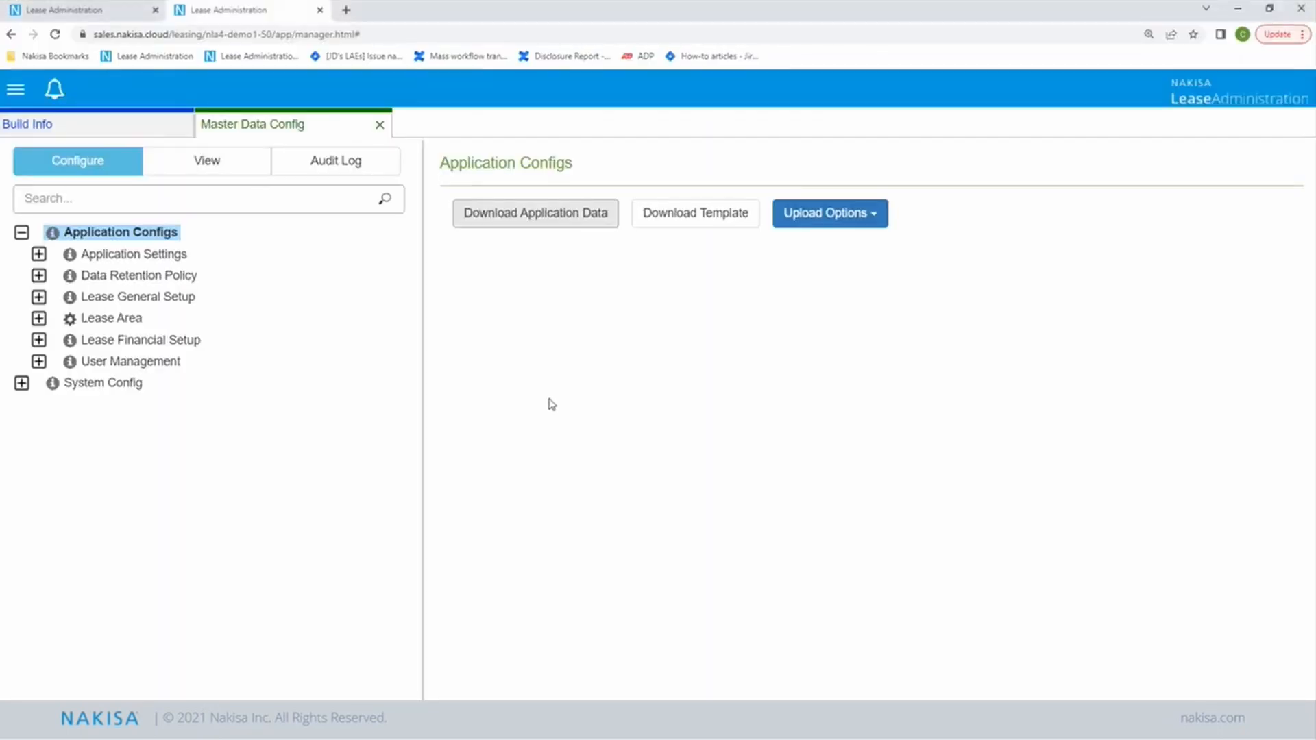
click(880, 214)
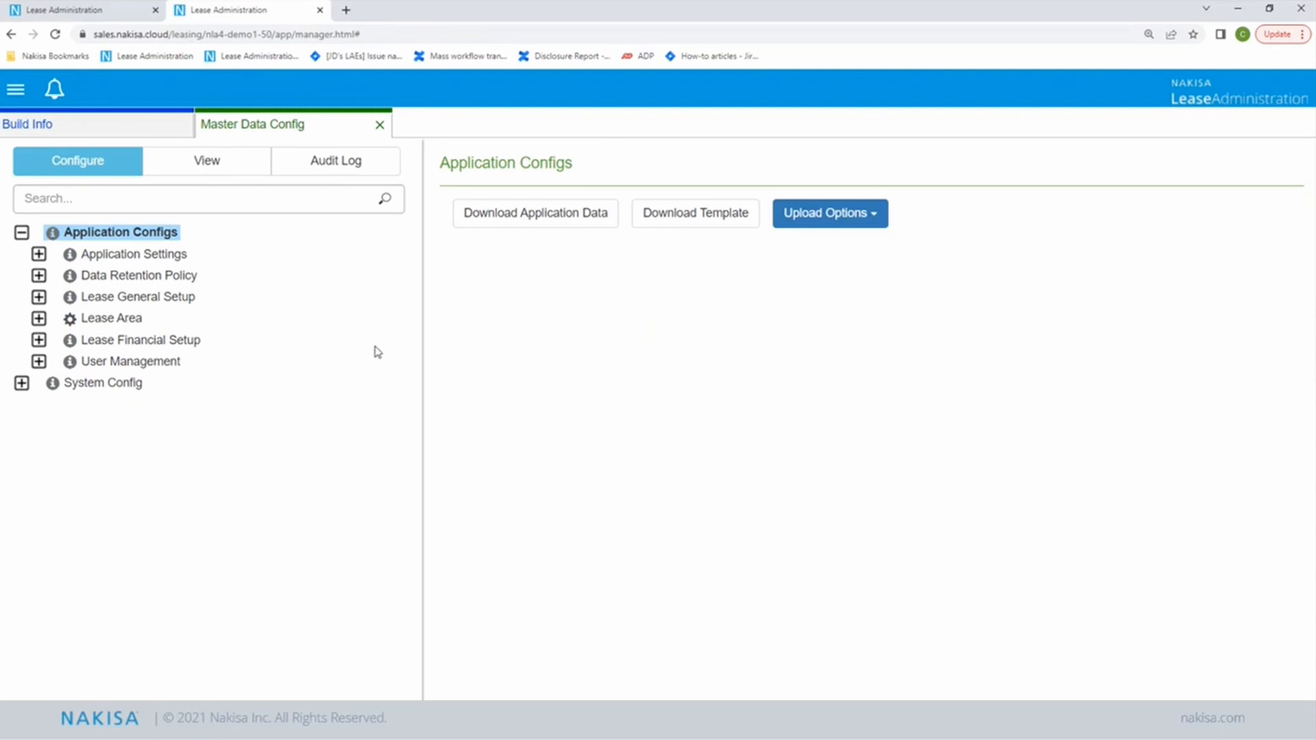
Step: Review the Asset Class Mapping entries again and collapse the Application Settings group
click(39, 254)
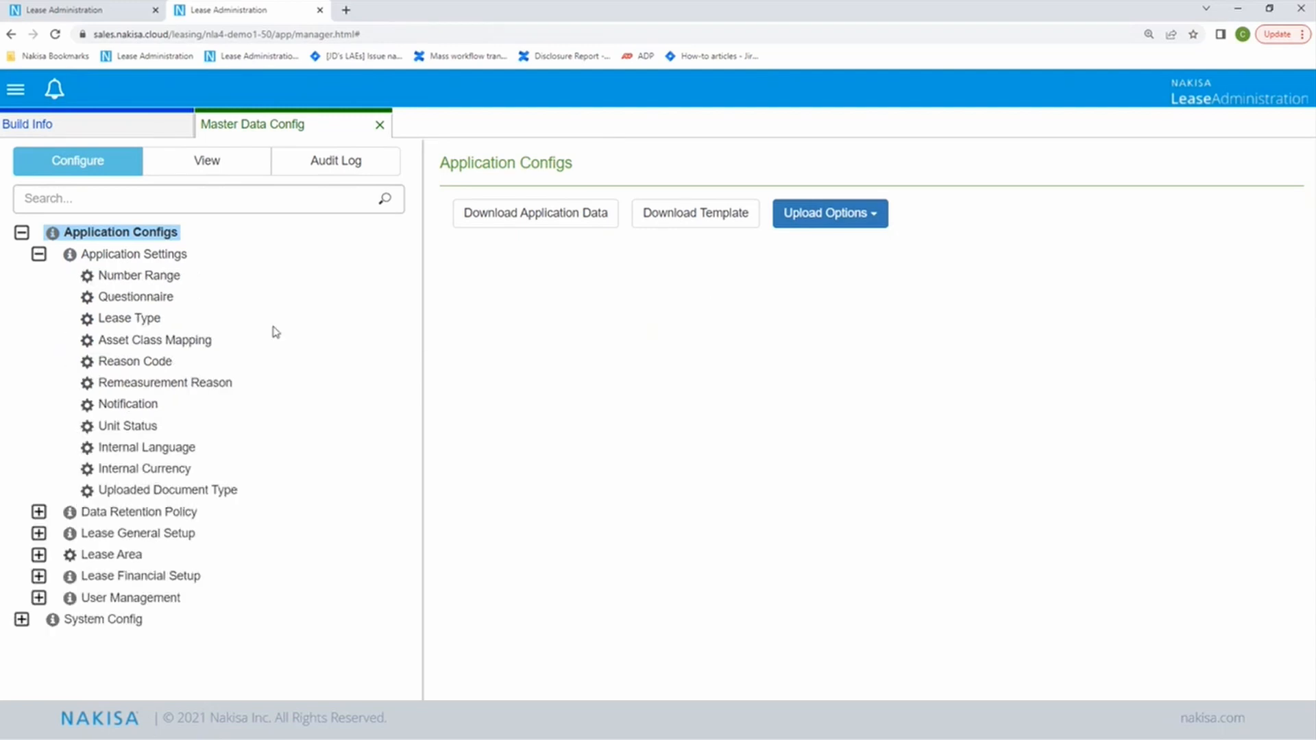
click(187, 341)
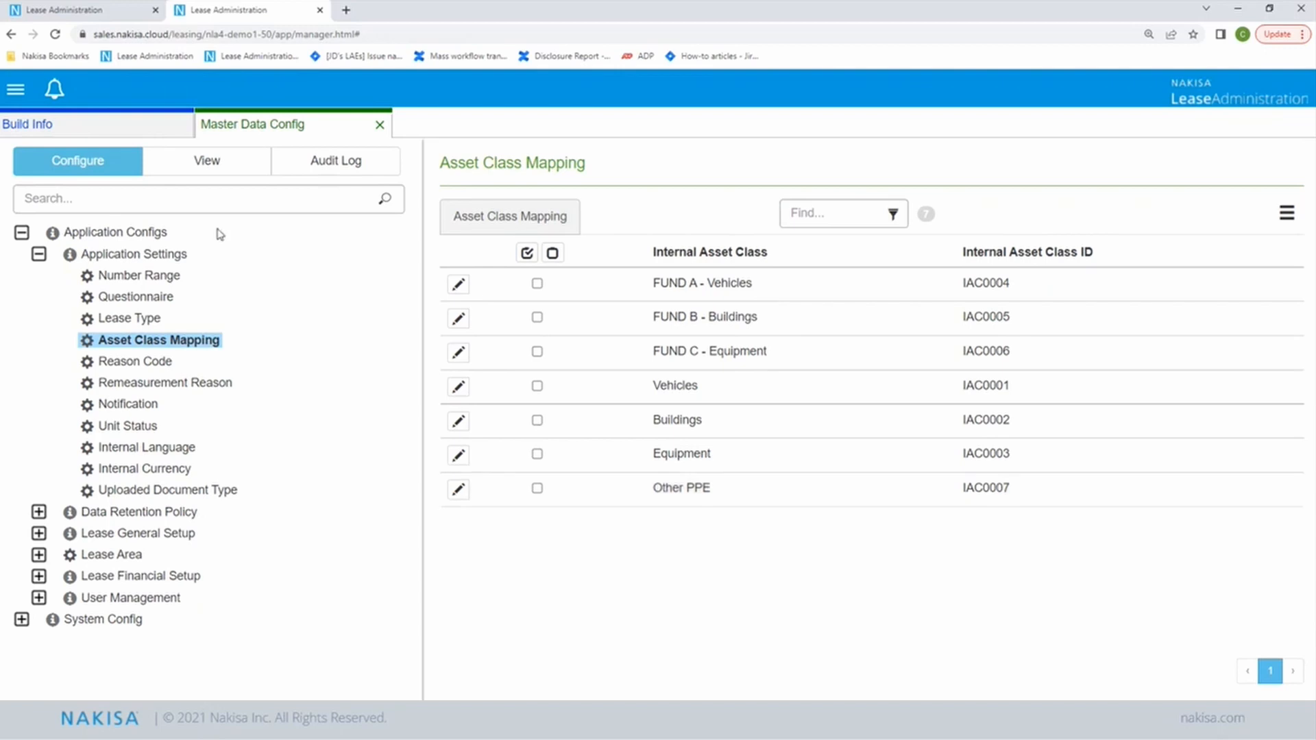
click(39, 254)
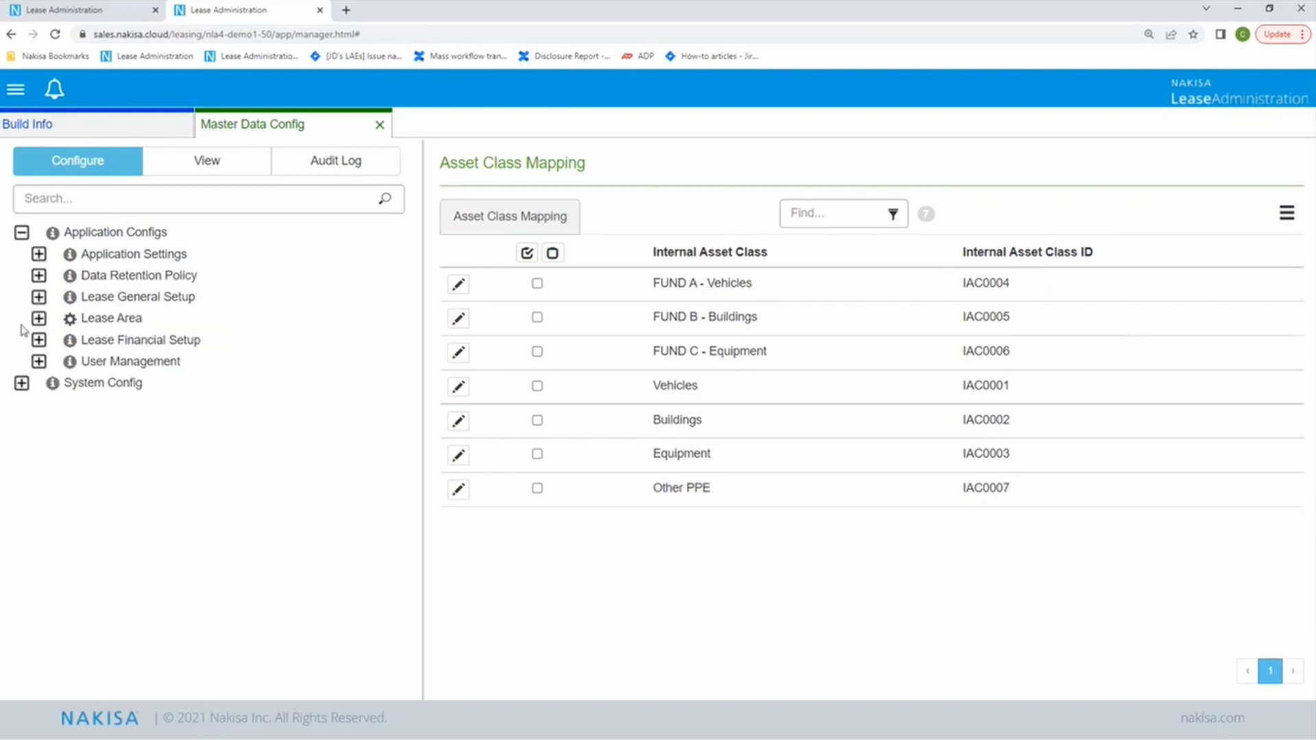
Step: Open the System list under System Config and select Standalone System 1 (DIS1)
click(131, 384)
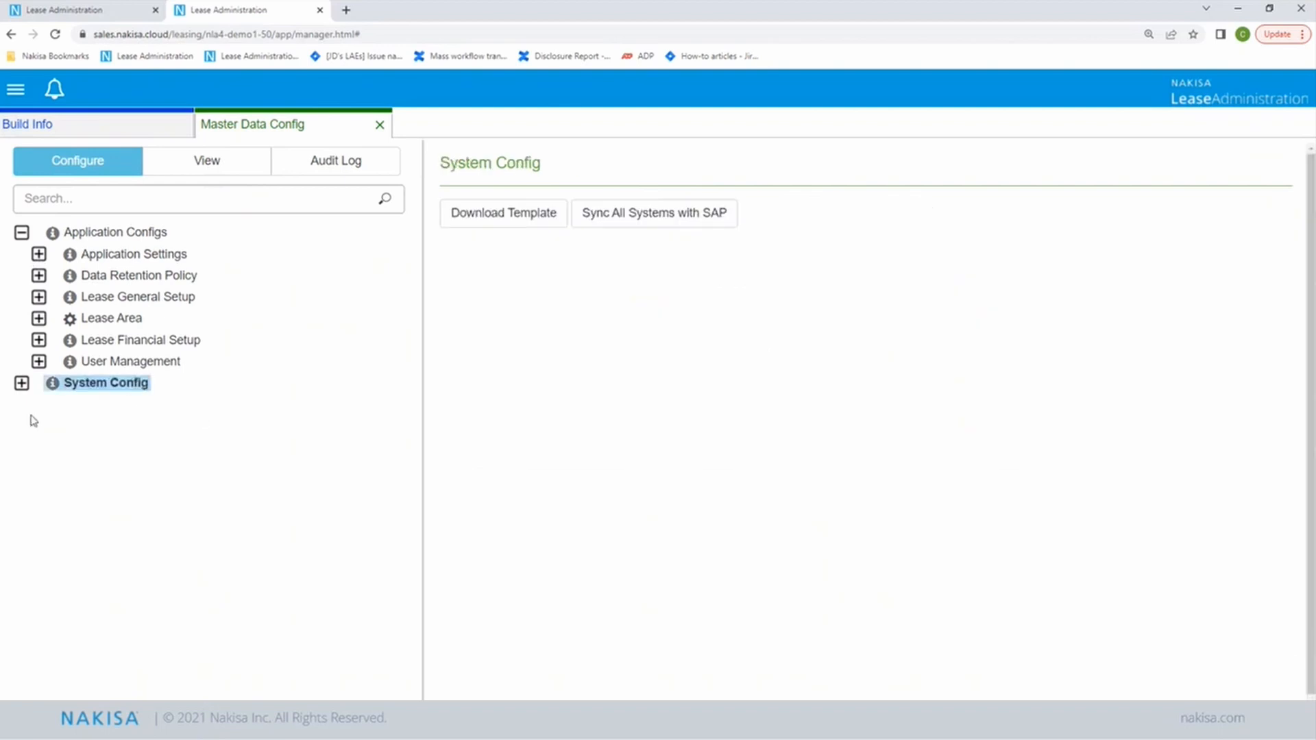
click(21, 383)
click(39, 405)
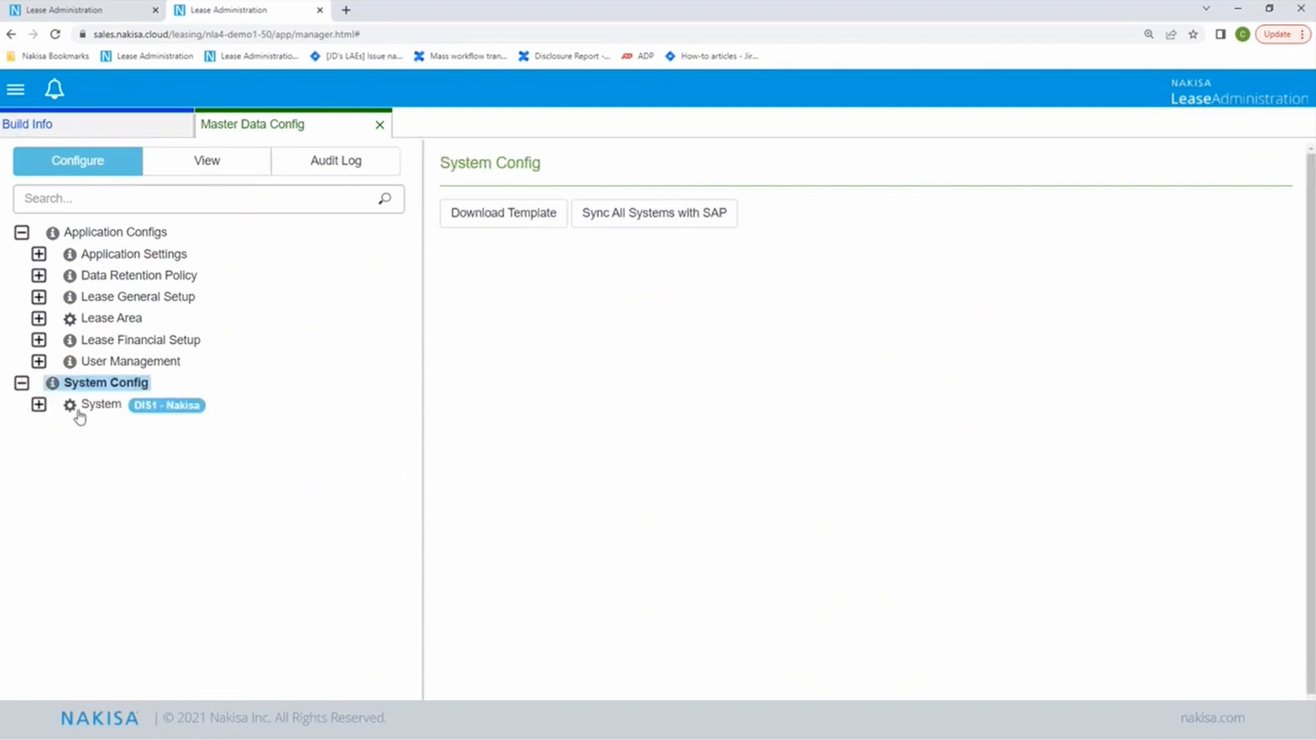
click(90, 410)
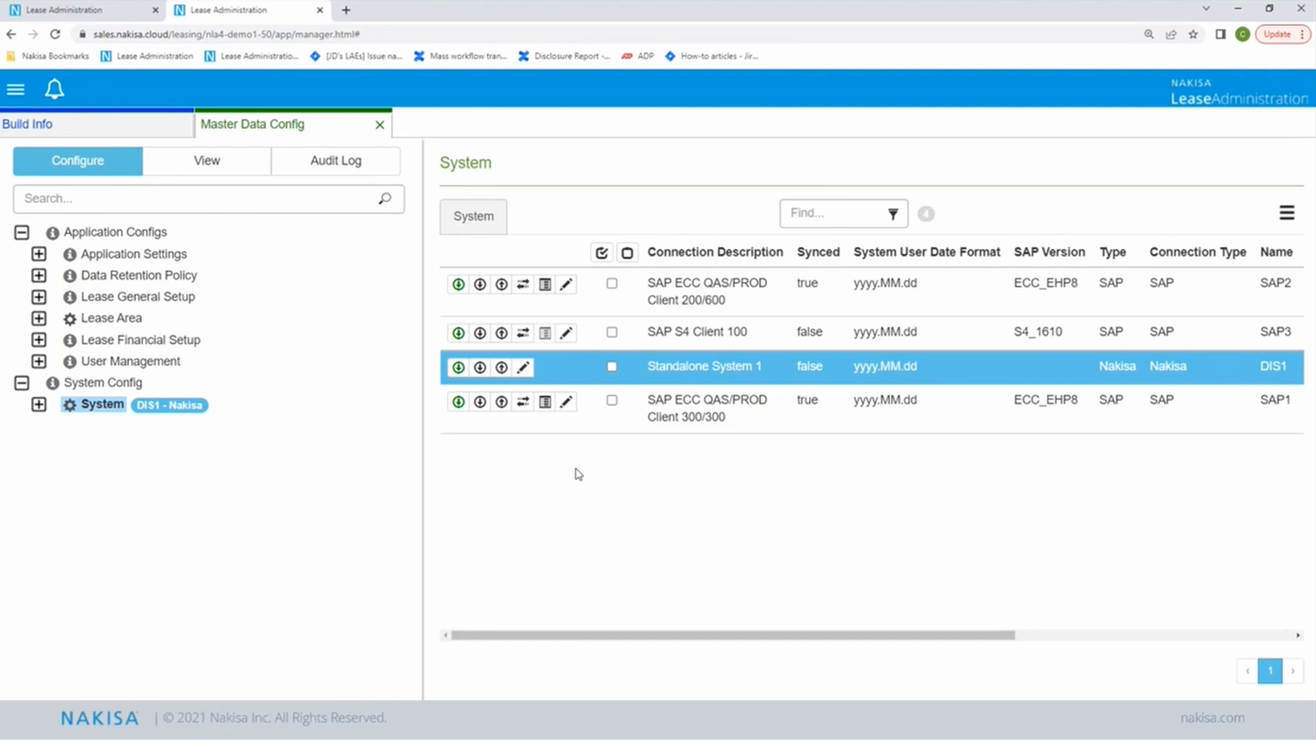
click(783, 373)
click(783, 373)
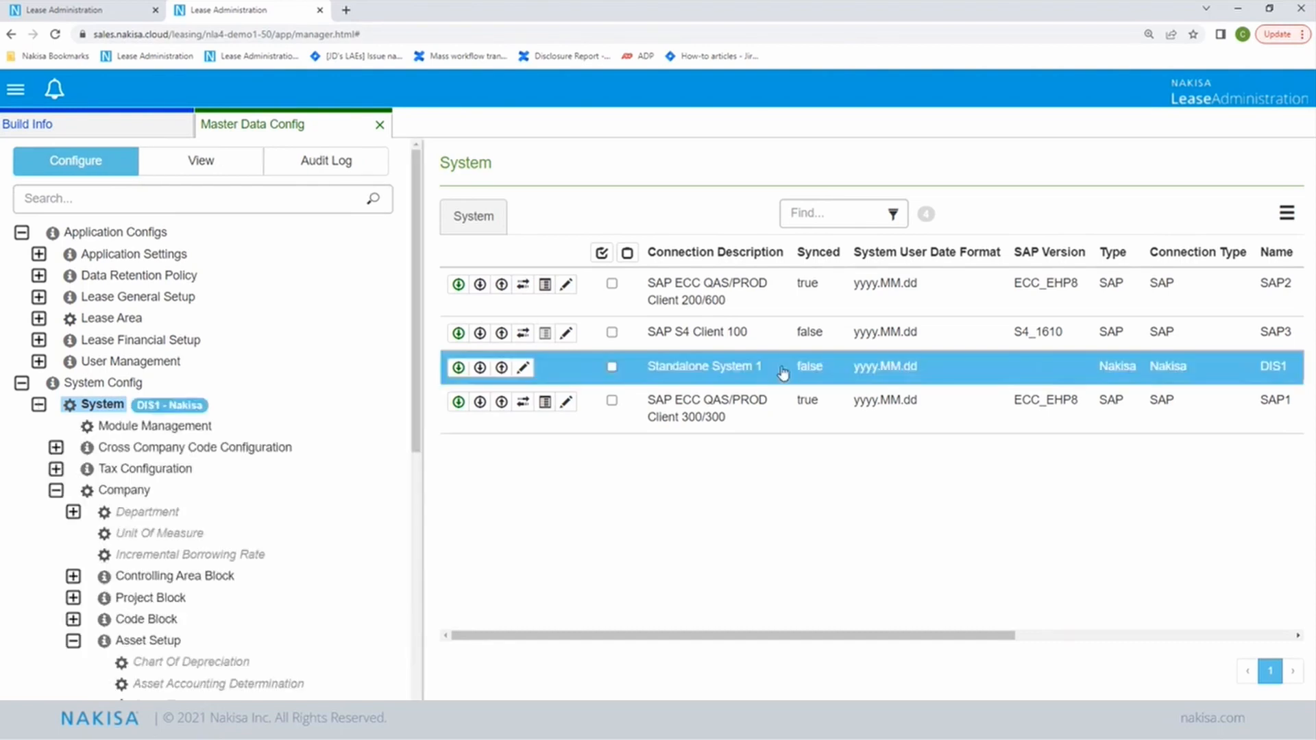
Step: Select company D111, CAD 01 - Disconnected, and collapse the Asset Setup and Accounting Setup groups beneath it
click(150, 495)
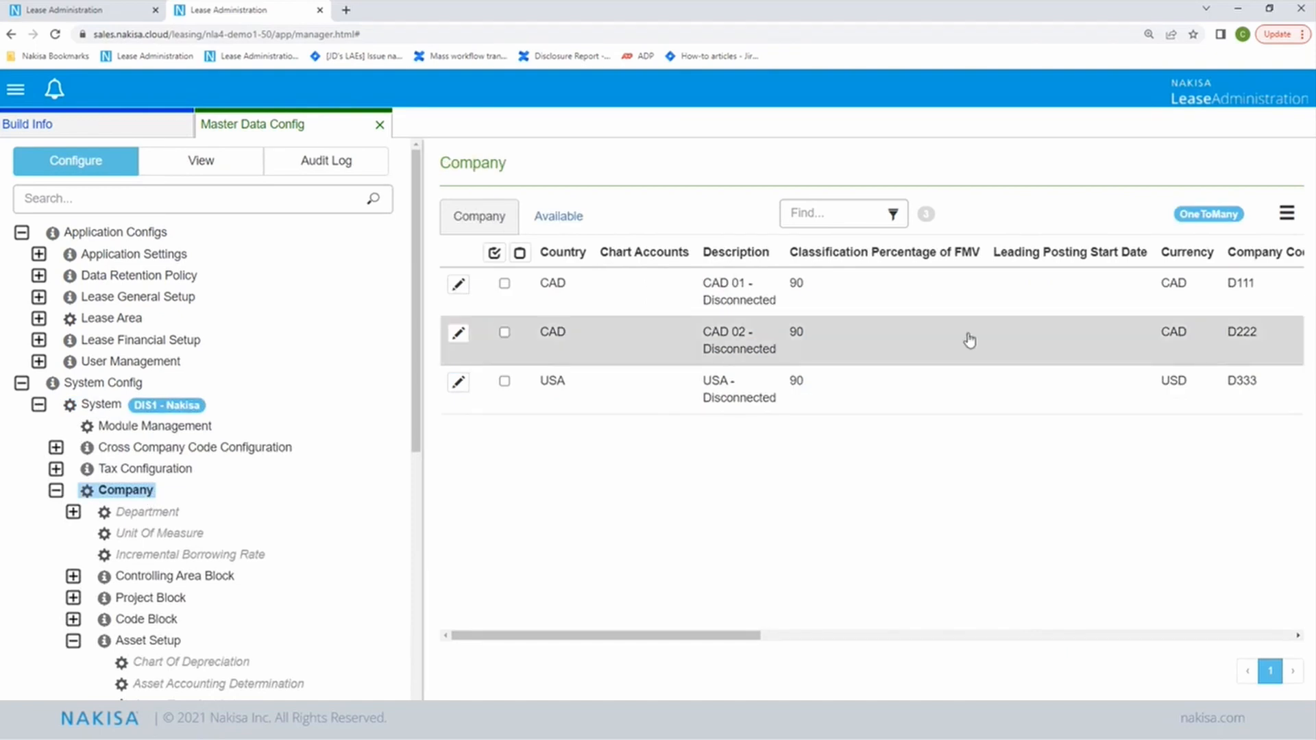
click(966, 302)
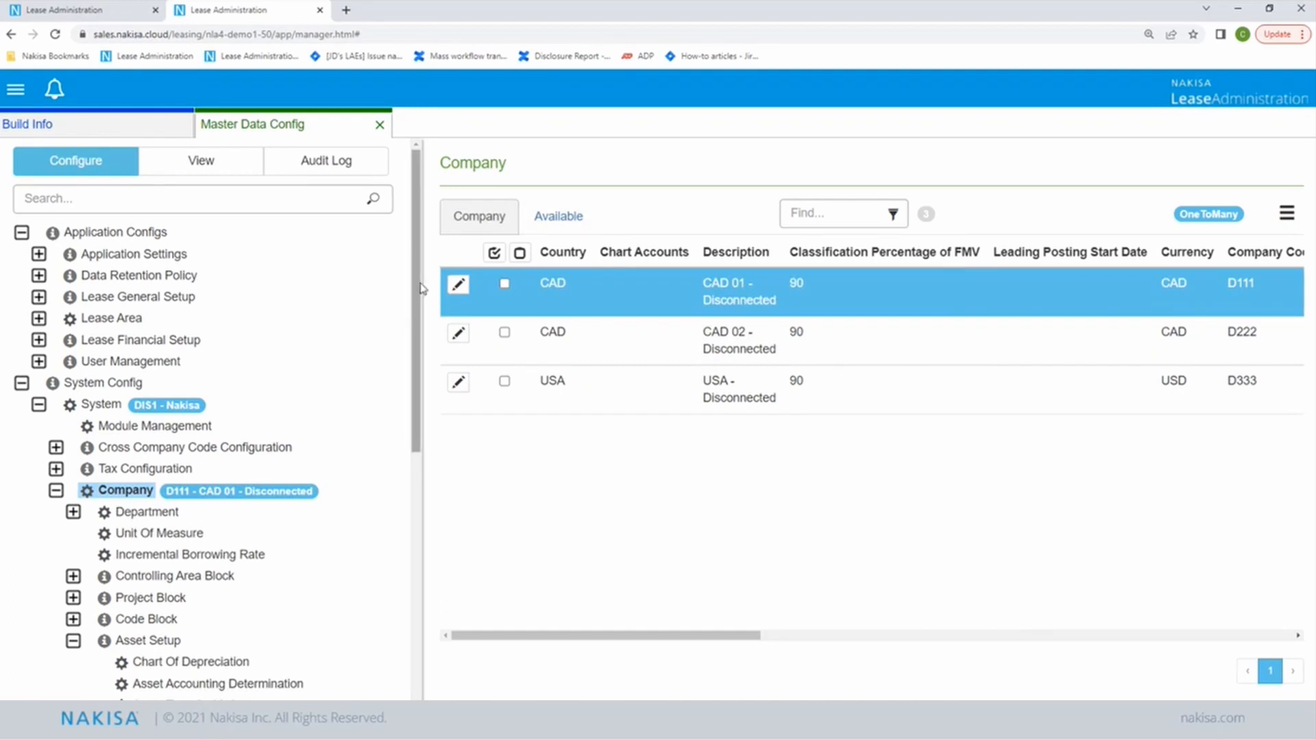
drag(420, 288, 427, 366)
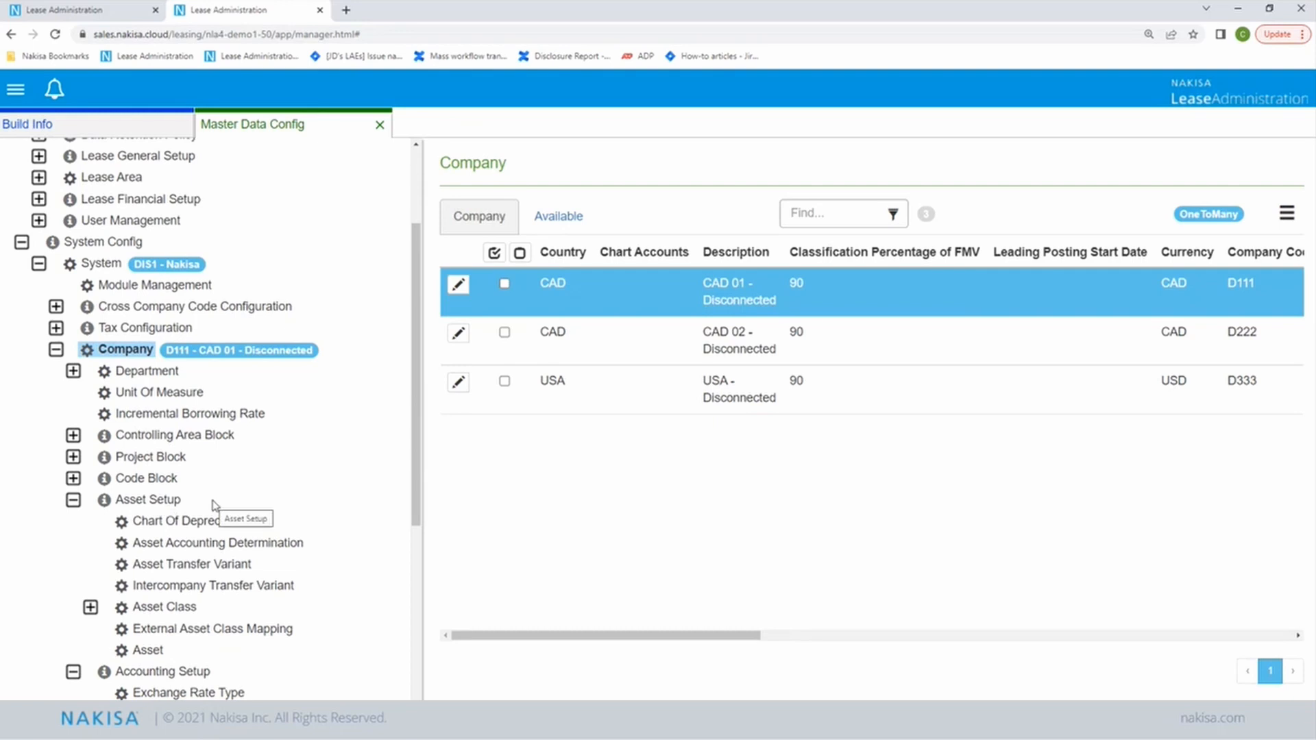
click(73, 501)
click(73, 522)
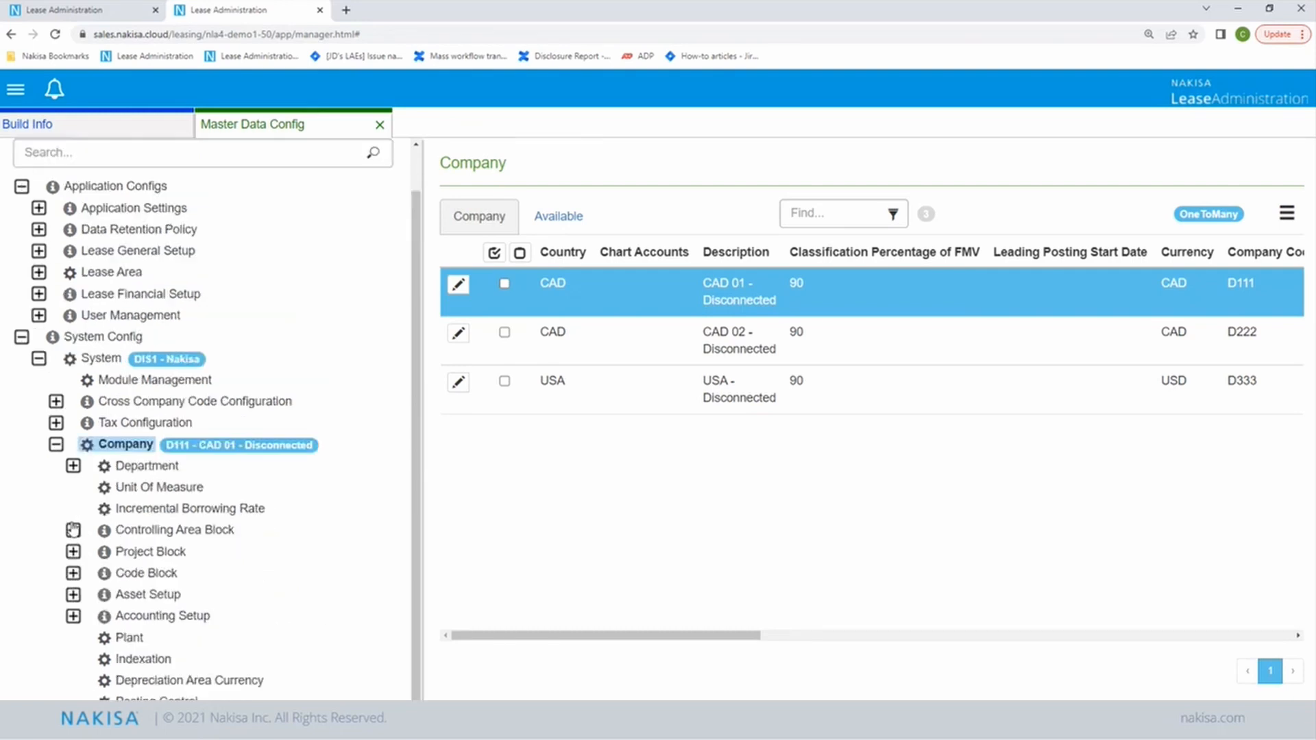
Step: Expand the Asset Setup and Accounting Setup groups under company D111 and review the entries they contain
click(73, 595)
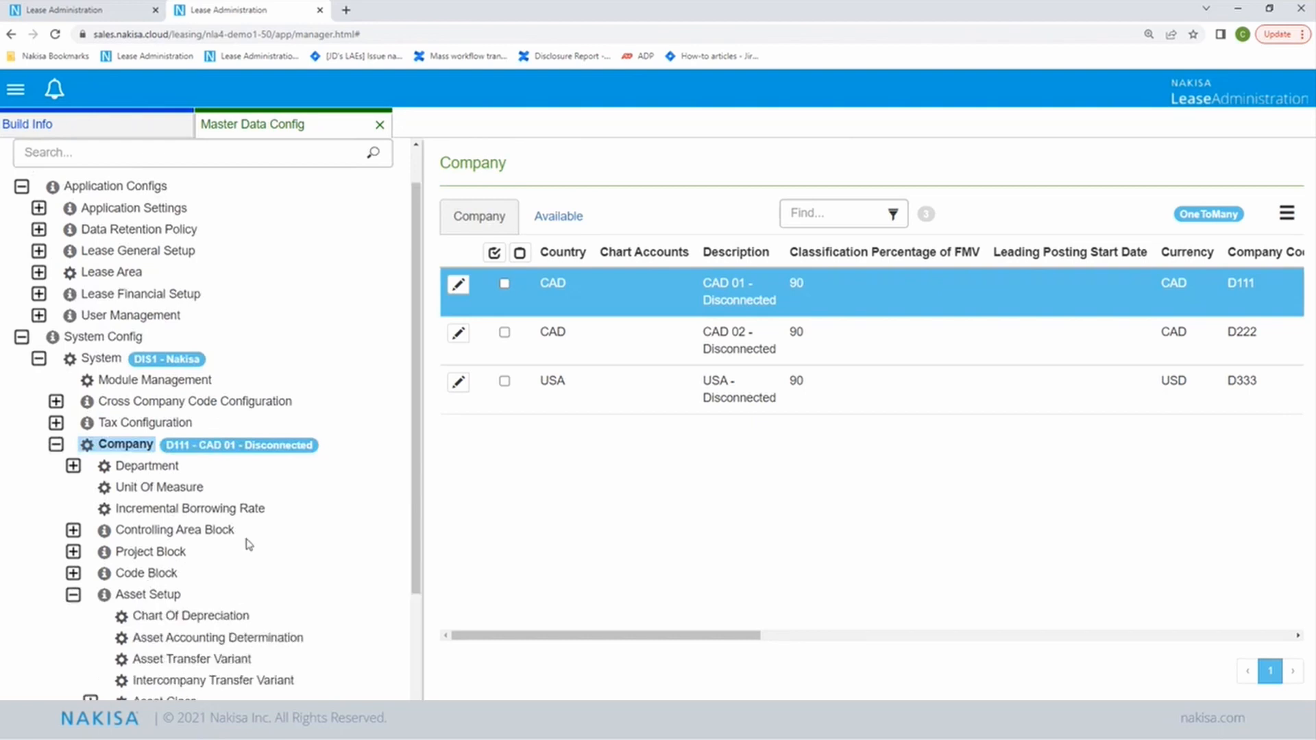
scroll(248, 544, down, 2)
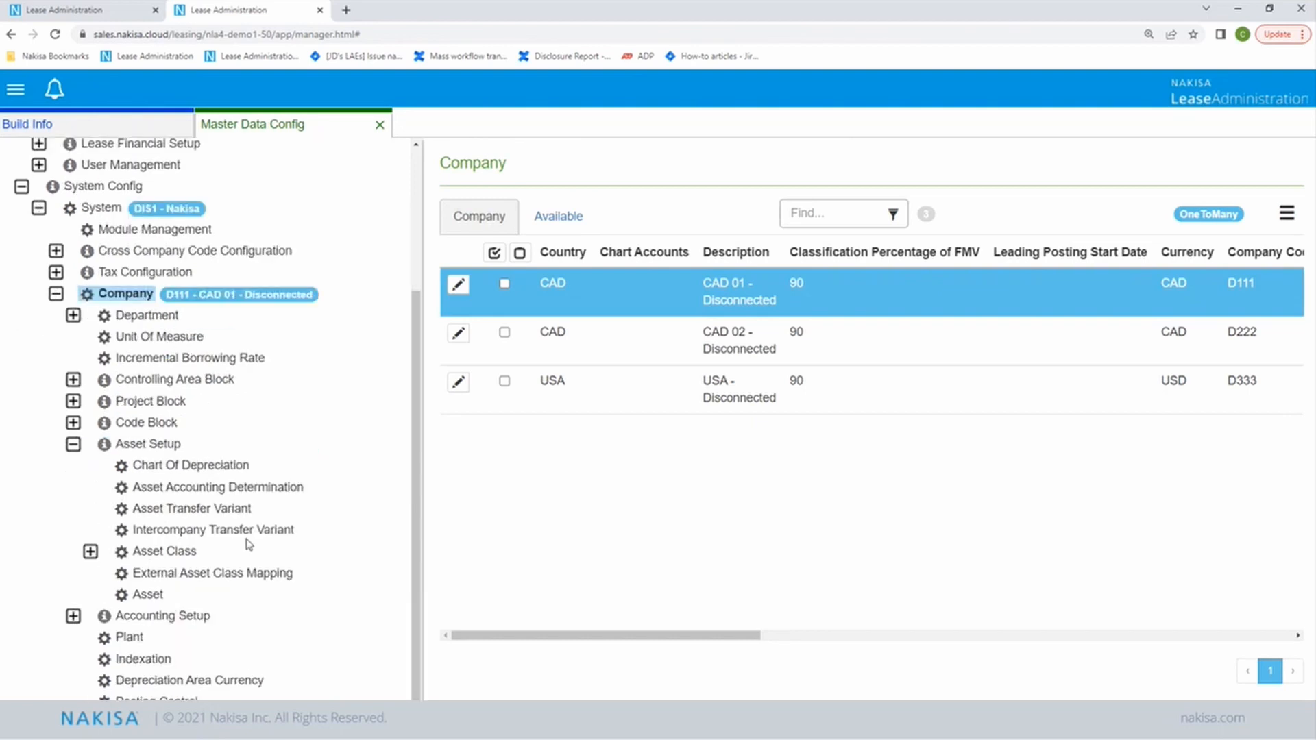
click(147, 449)
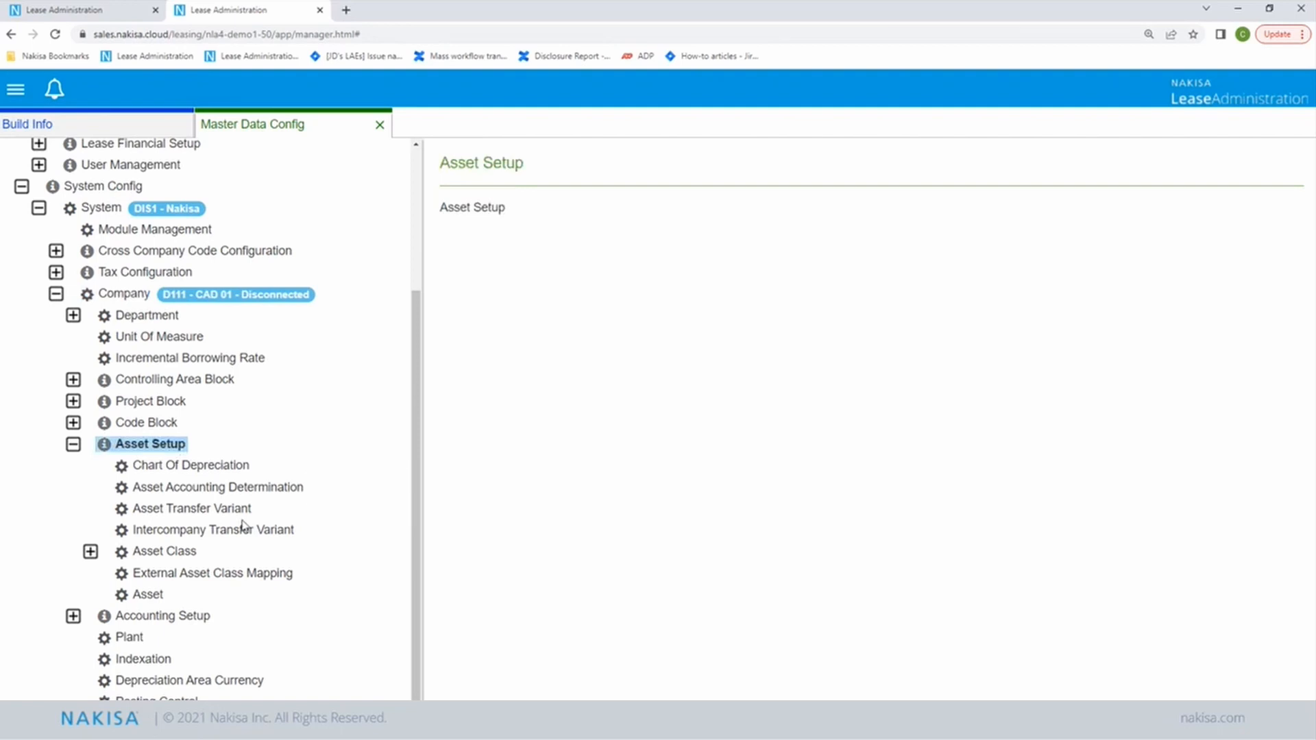
click(73, 616)
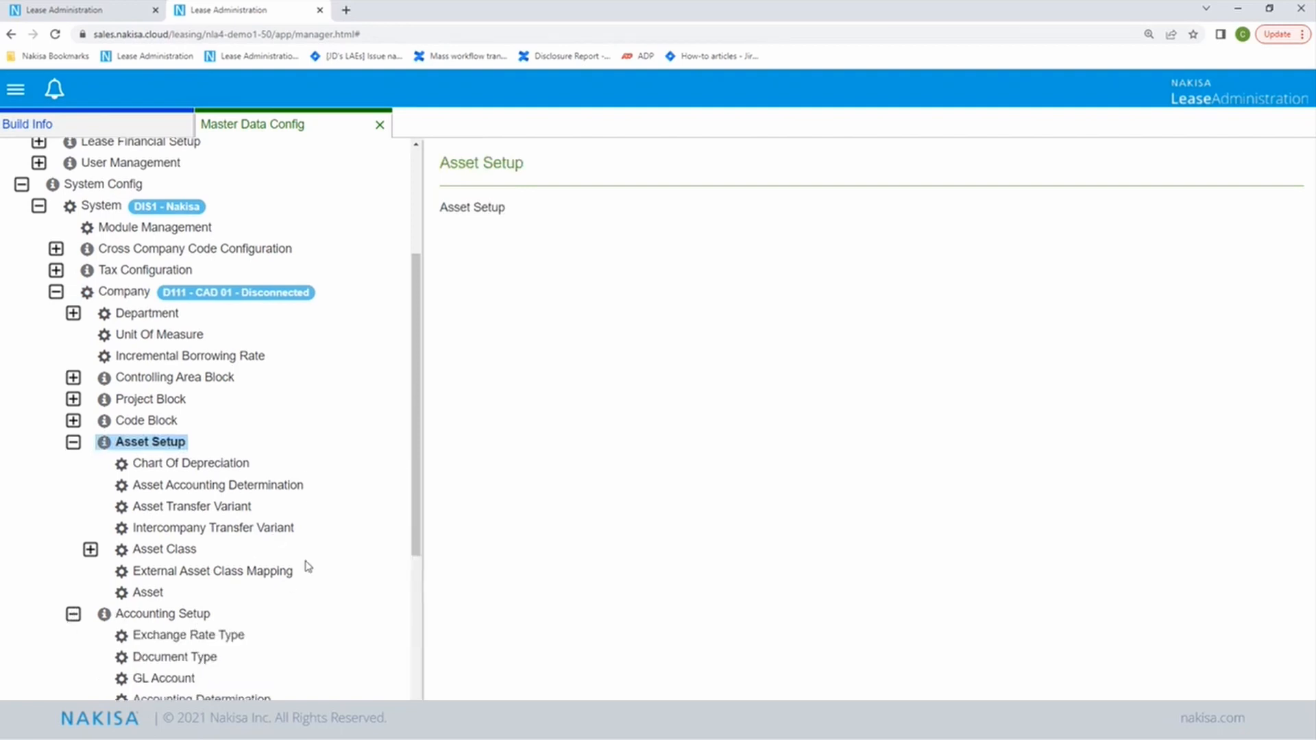
scroll(306, 564, down, 4)
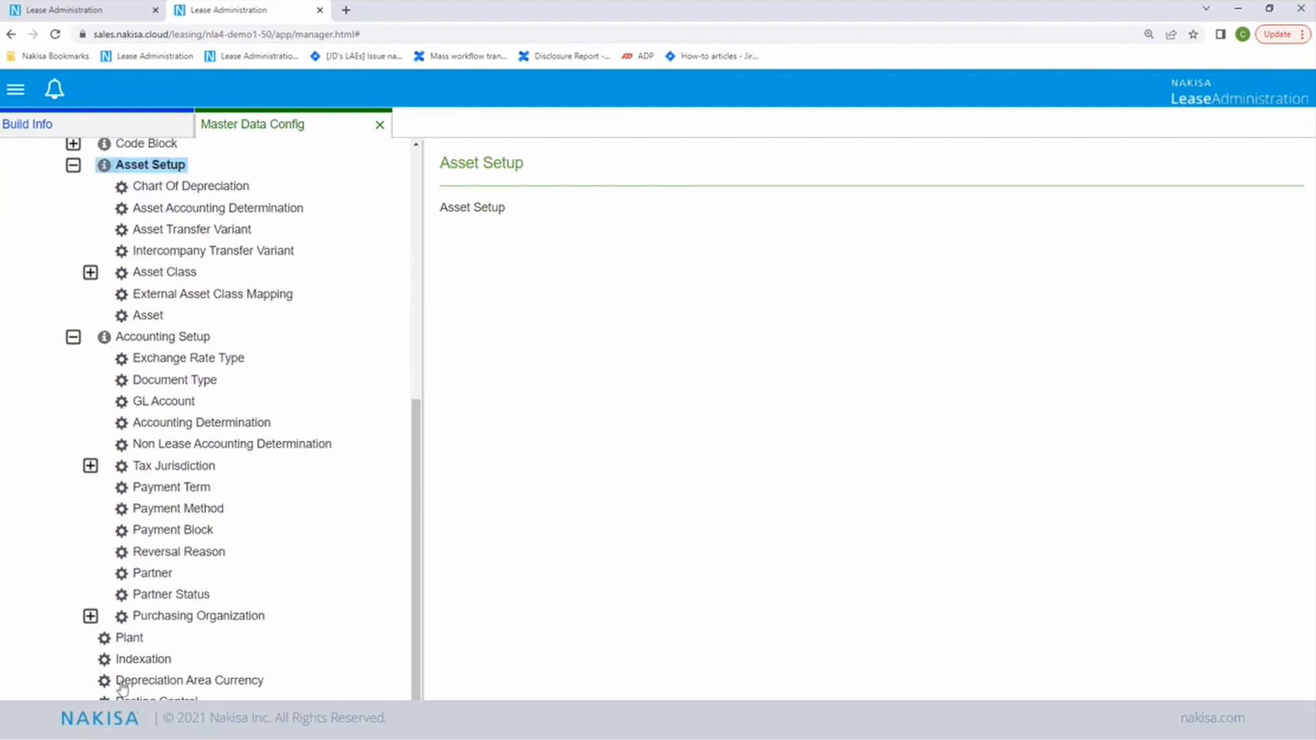
Step: View the Depreciation Area Currency entries for company D111 and look over the neighbouring Asset Setup and Accounting Setup items
click(164, 681)
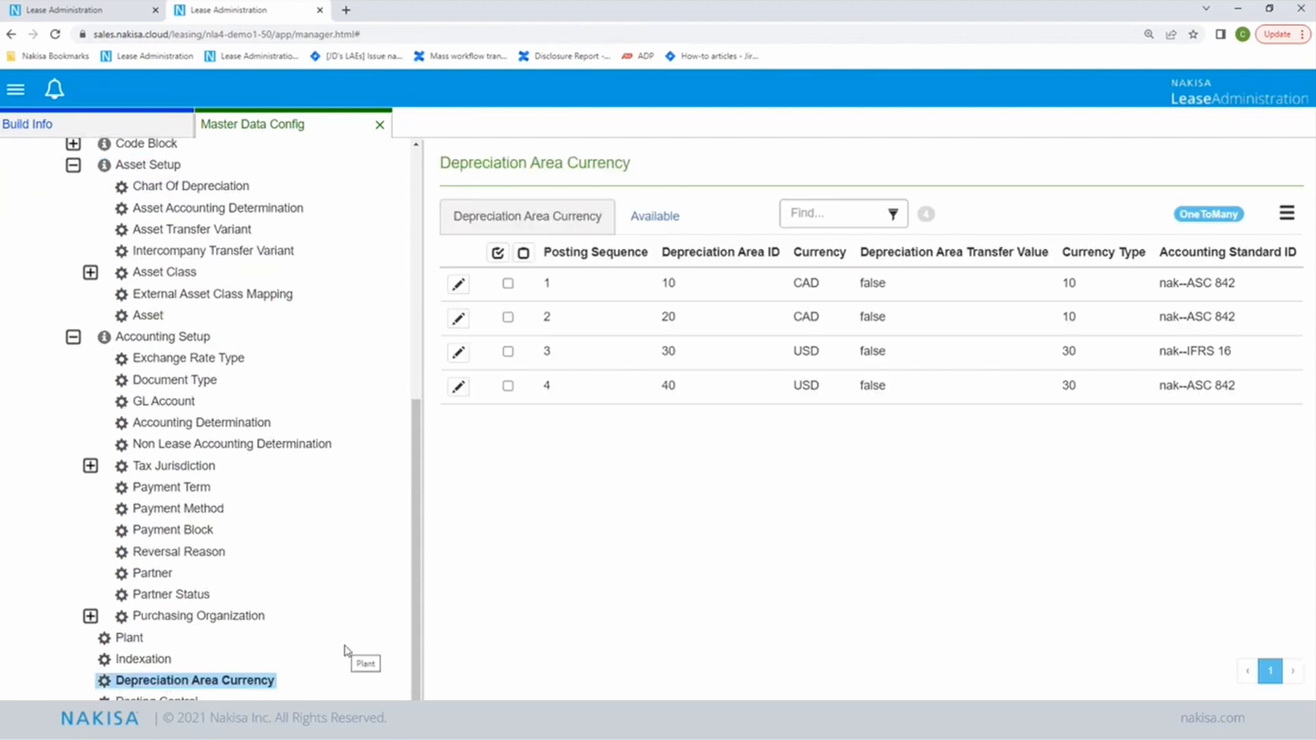
scroll(338, 620, up, 2)
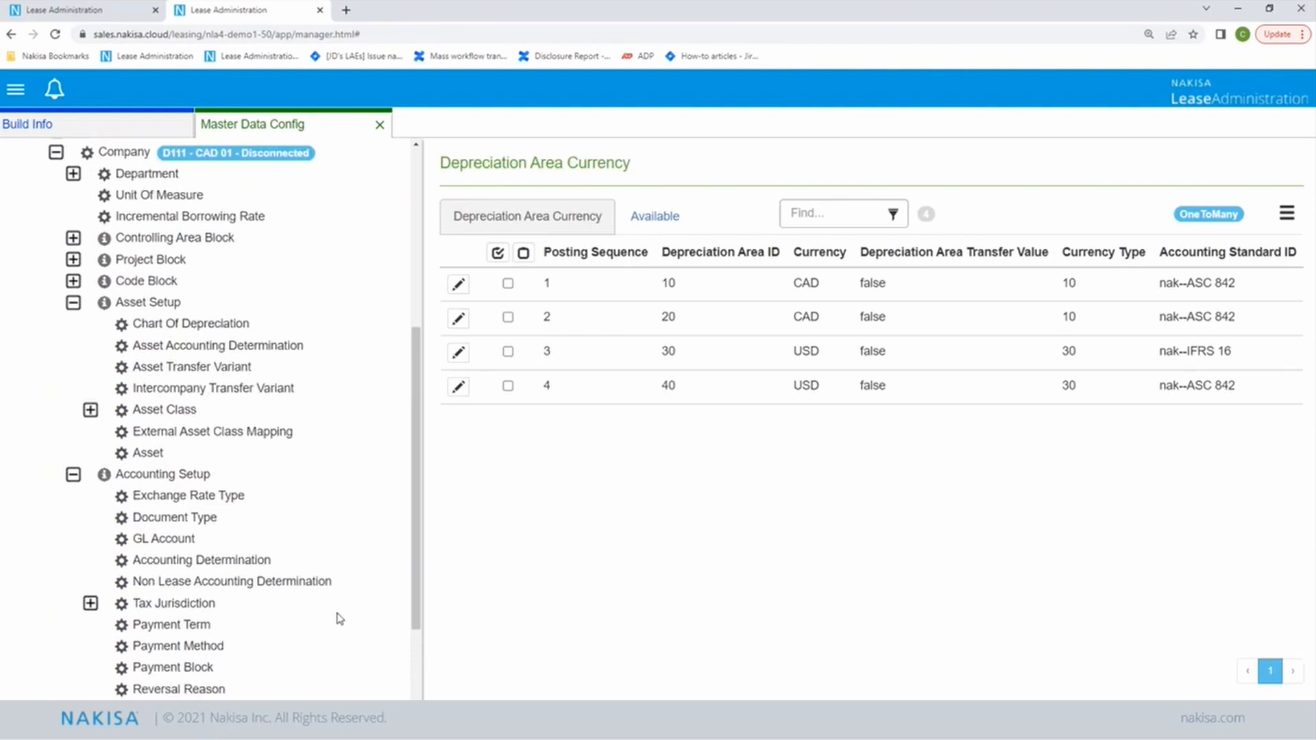
scroll(336, 619, up, 2)
scroll(340, 619, down, 4)
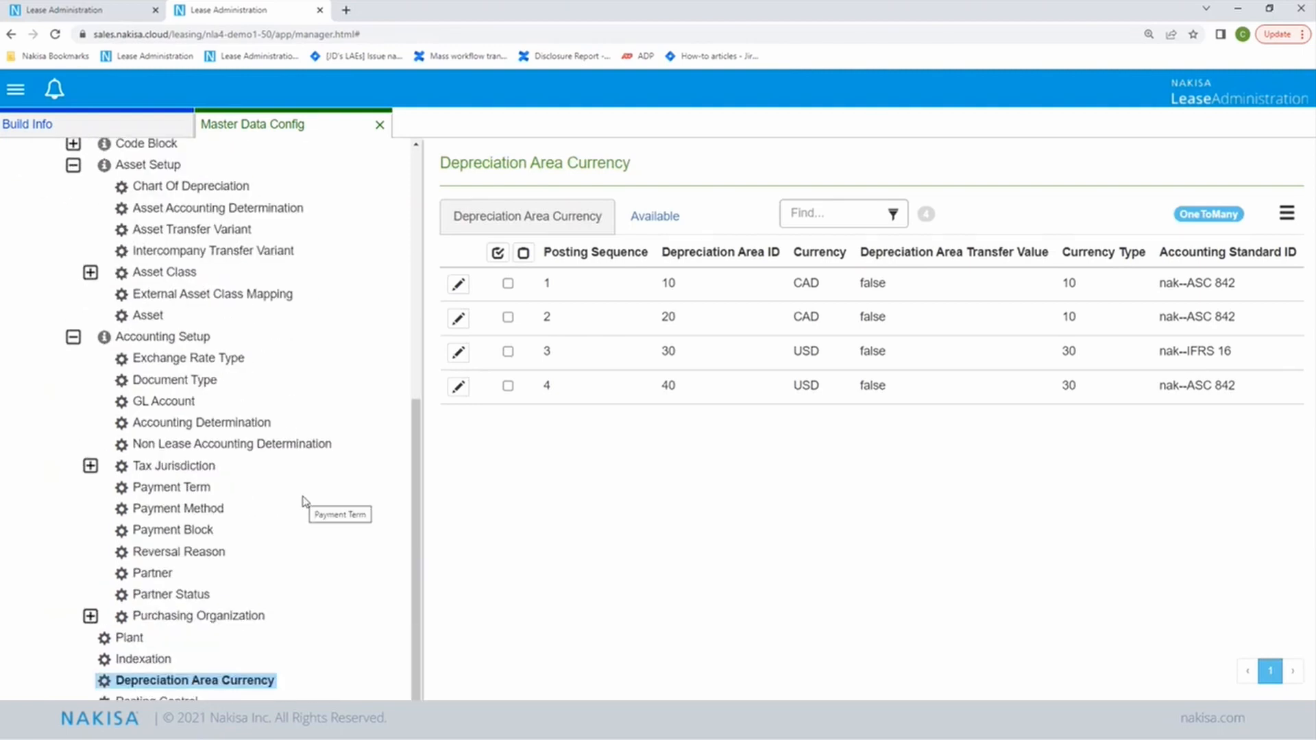
scroll(304, 501, up, 2)
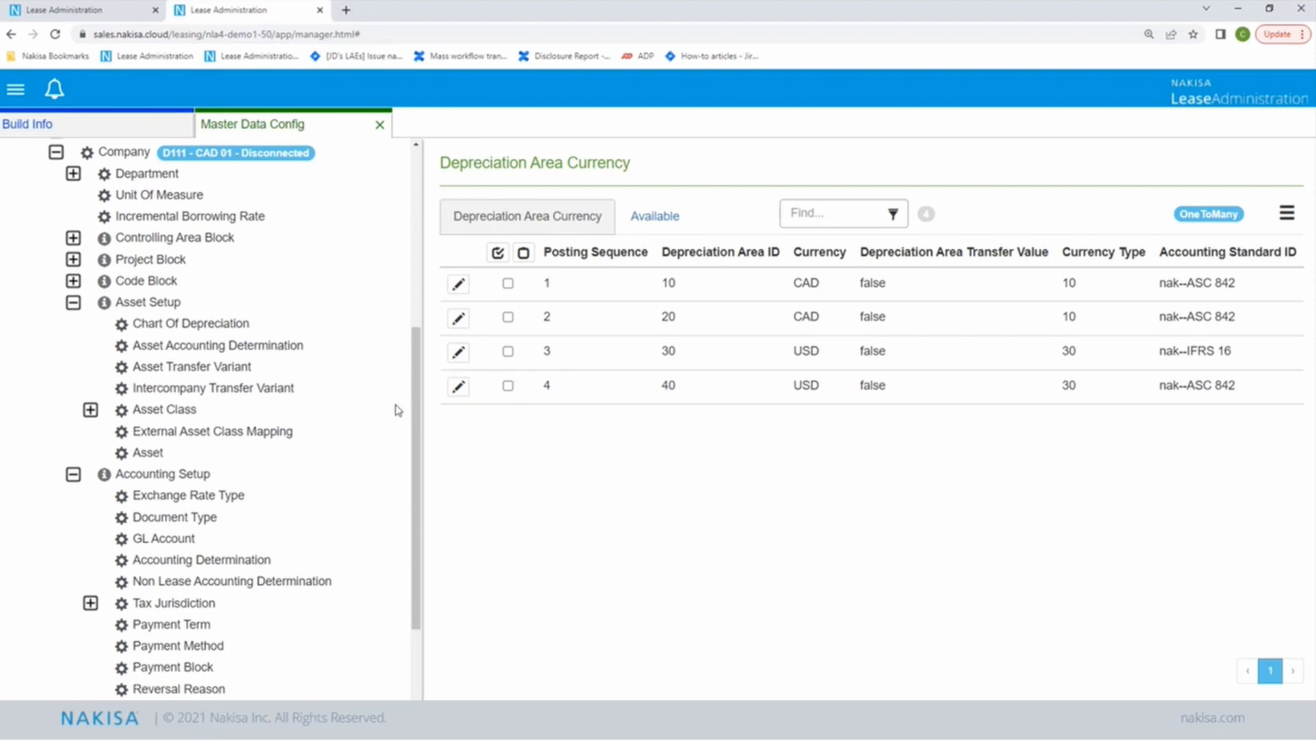
Step: View the System Config options and return to the System list to check the data download options for Standalone System 1
scroll(395, 410, up, 5)
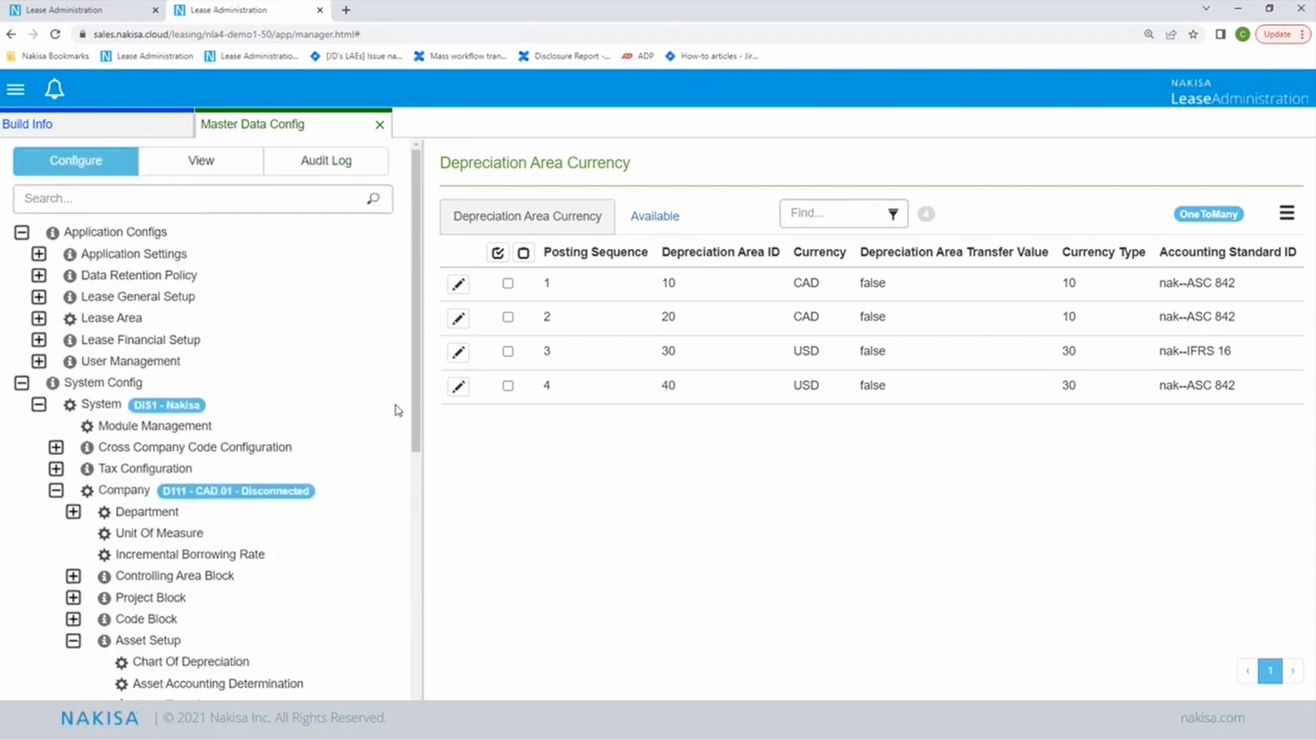
click(98, 390)
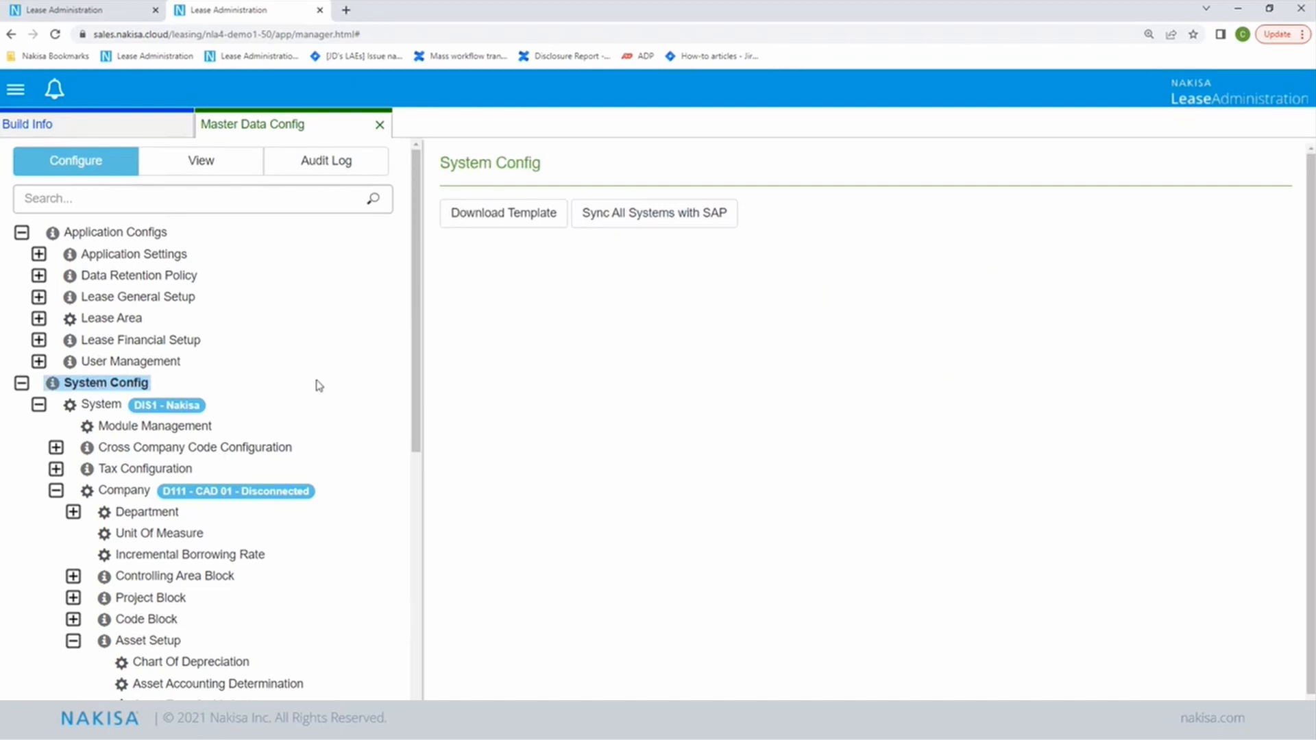
click(101, 405)
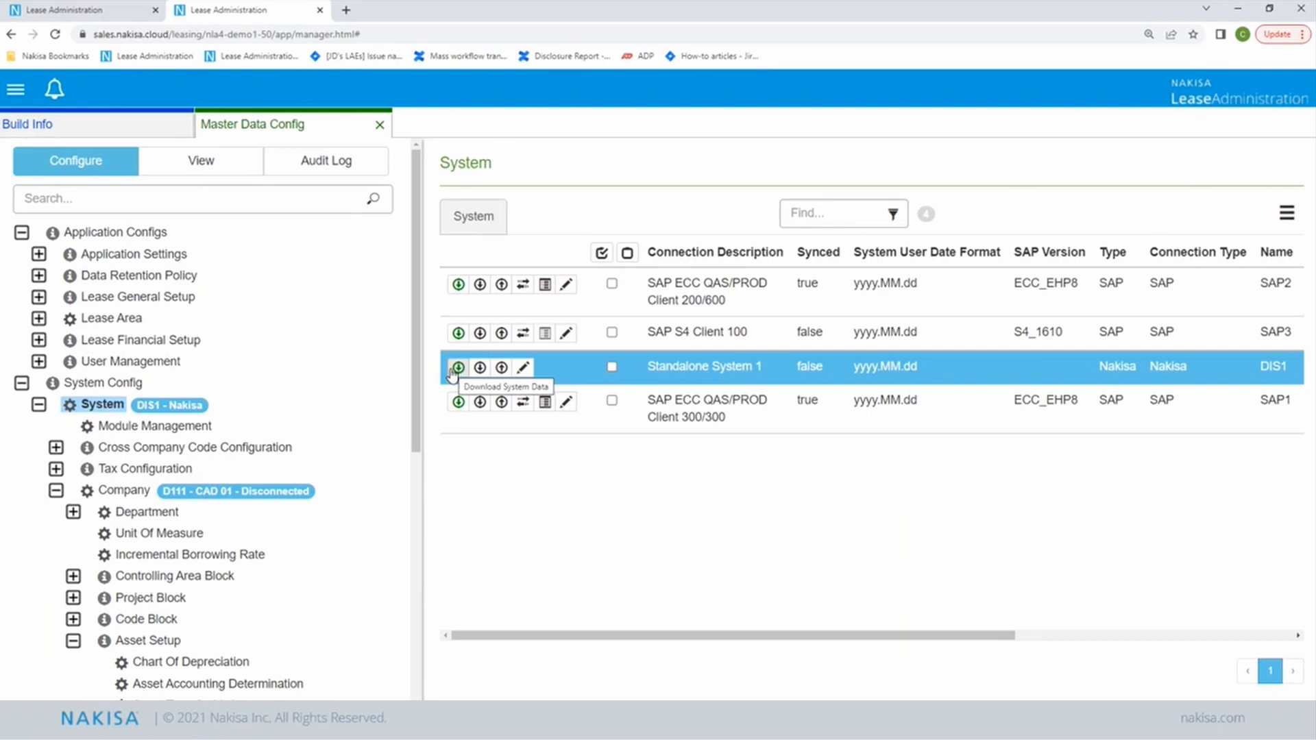
Step: Open the Master Data Export Settings in the application settings and examine which master data types are enabled for export
click(9, 102)
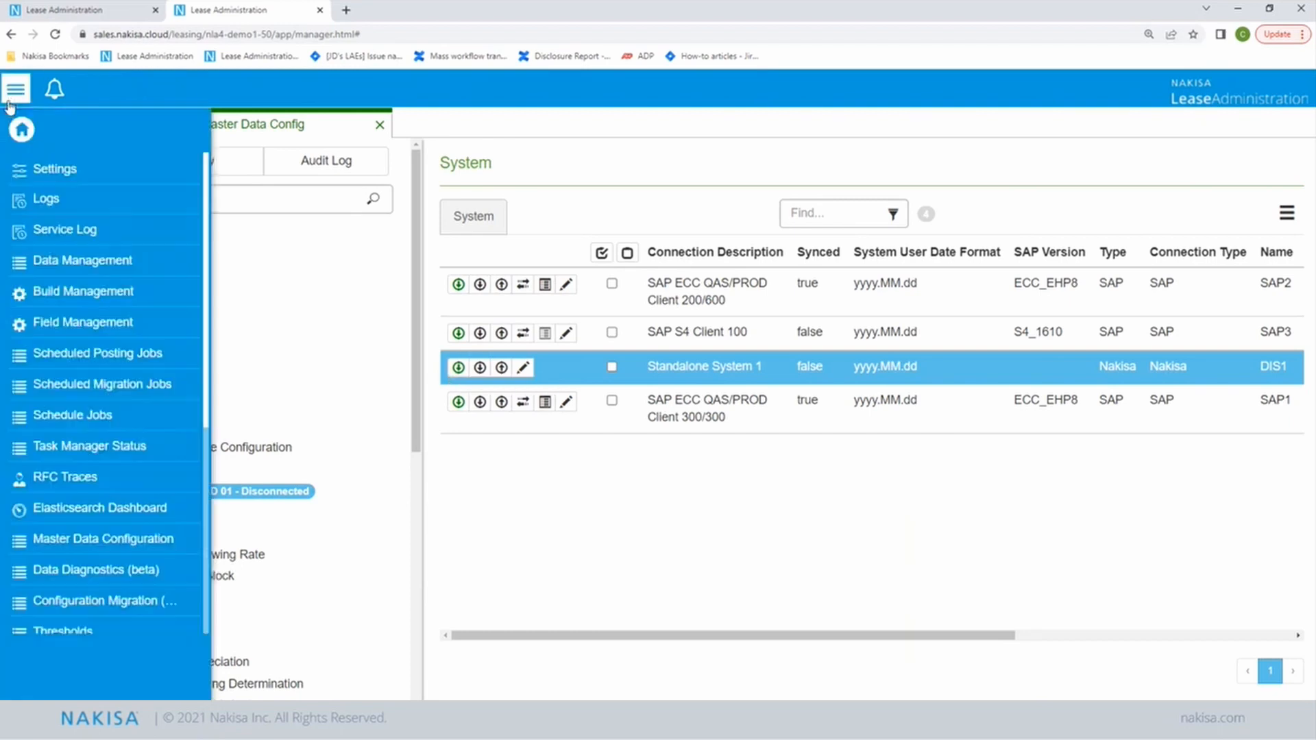
click(107, 178)
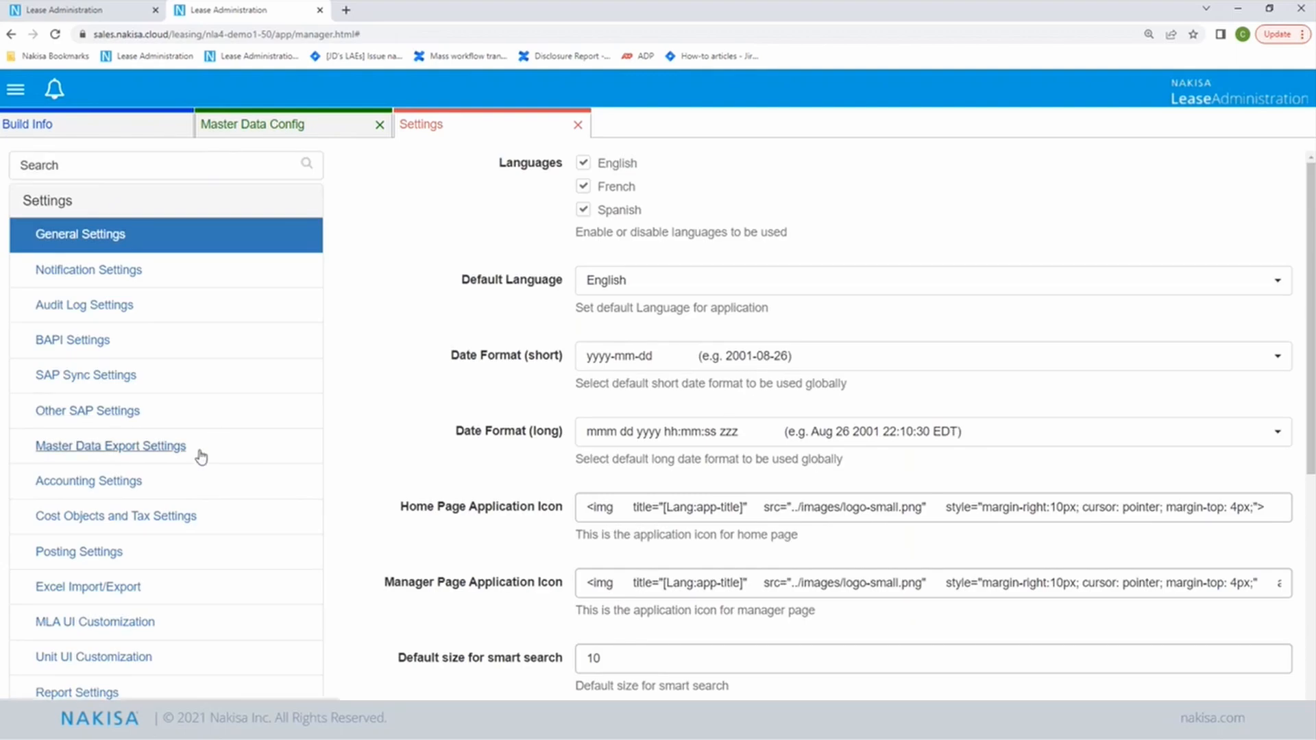
click(203, 457)
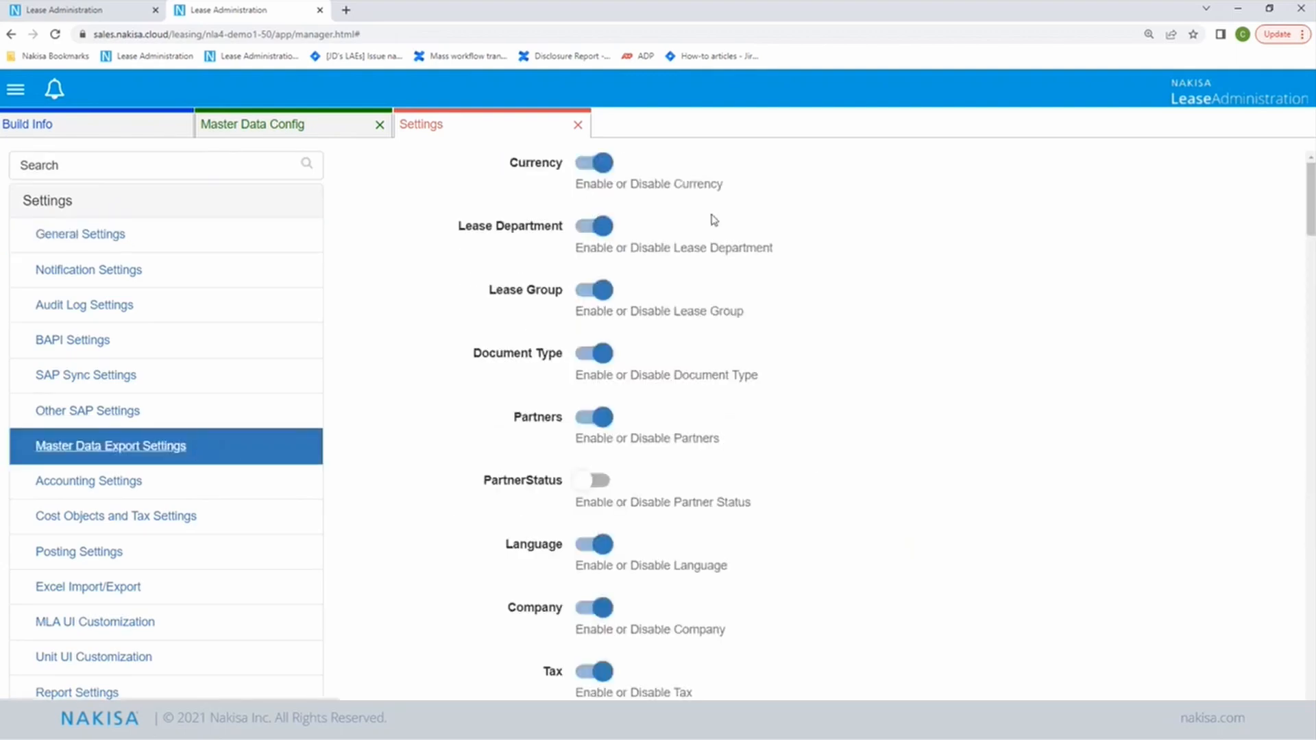
scroll(735, 205, down, 5)
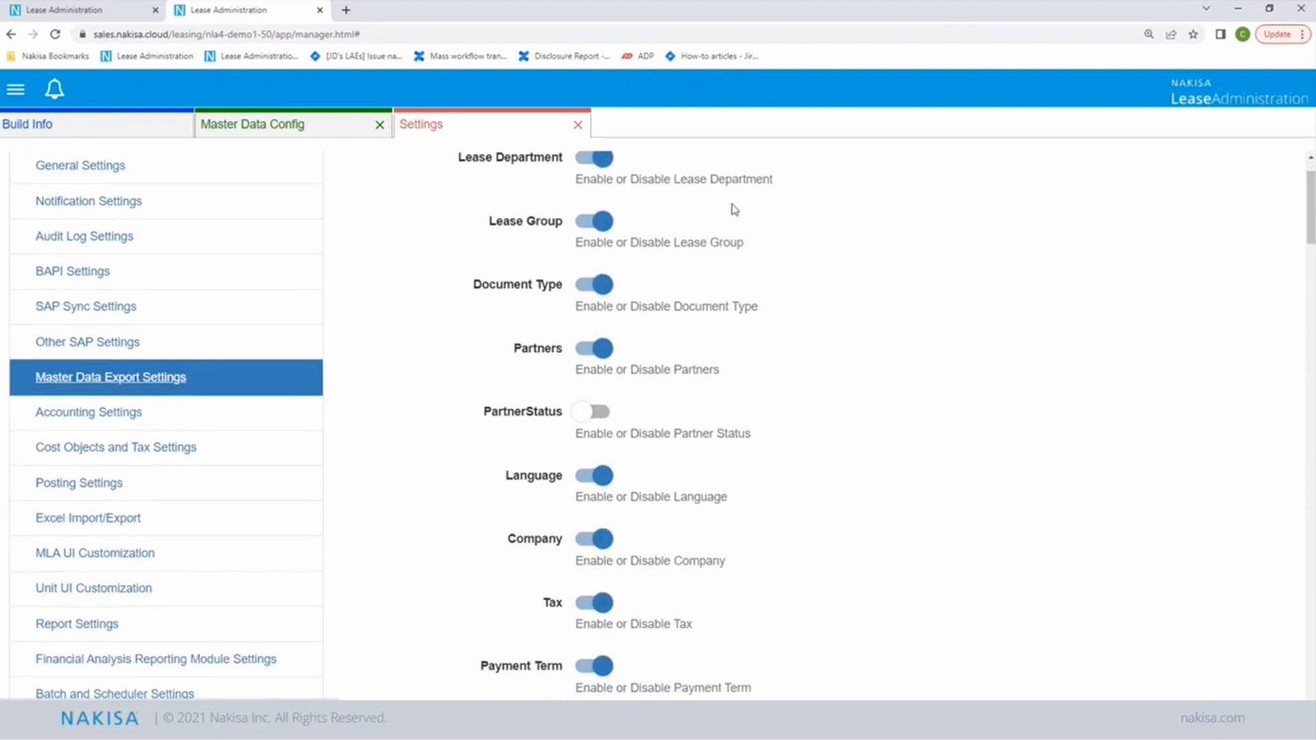
scroll(745, 374, down, 20)
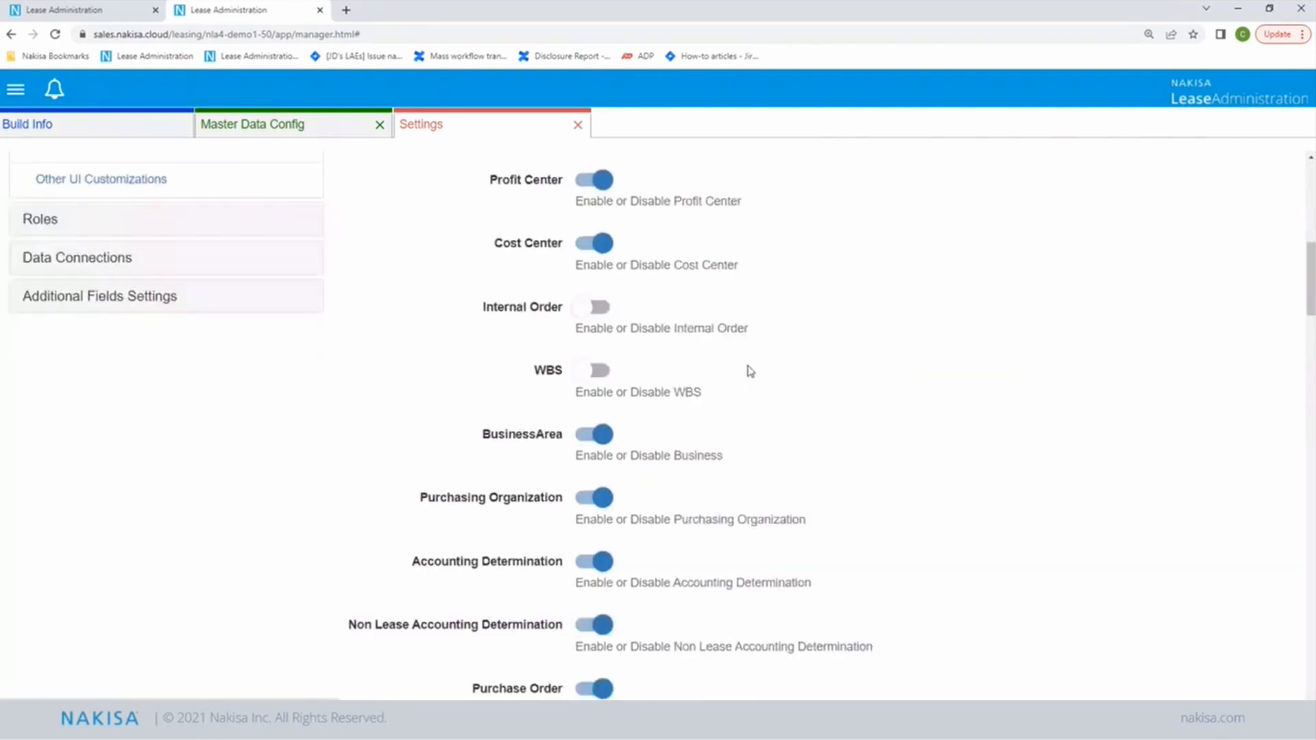
scroll(751, 373, down, 12)
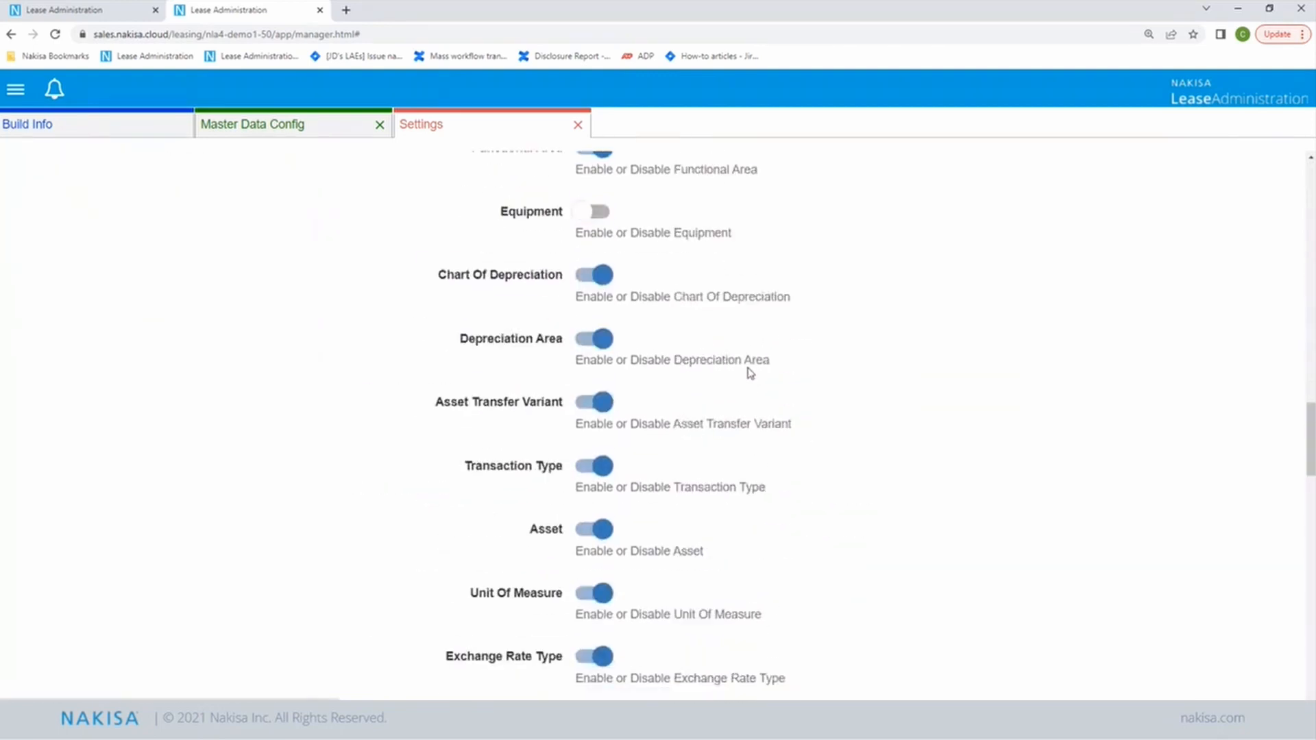
scroll(751, 374, down, 16)
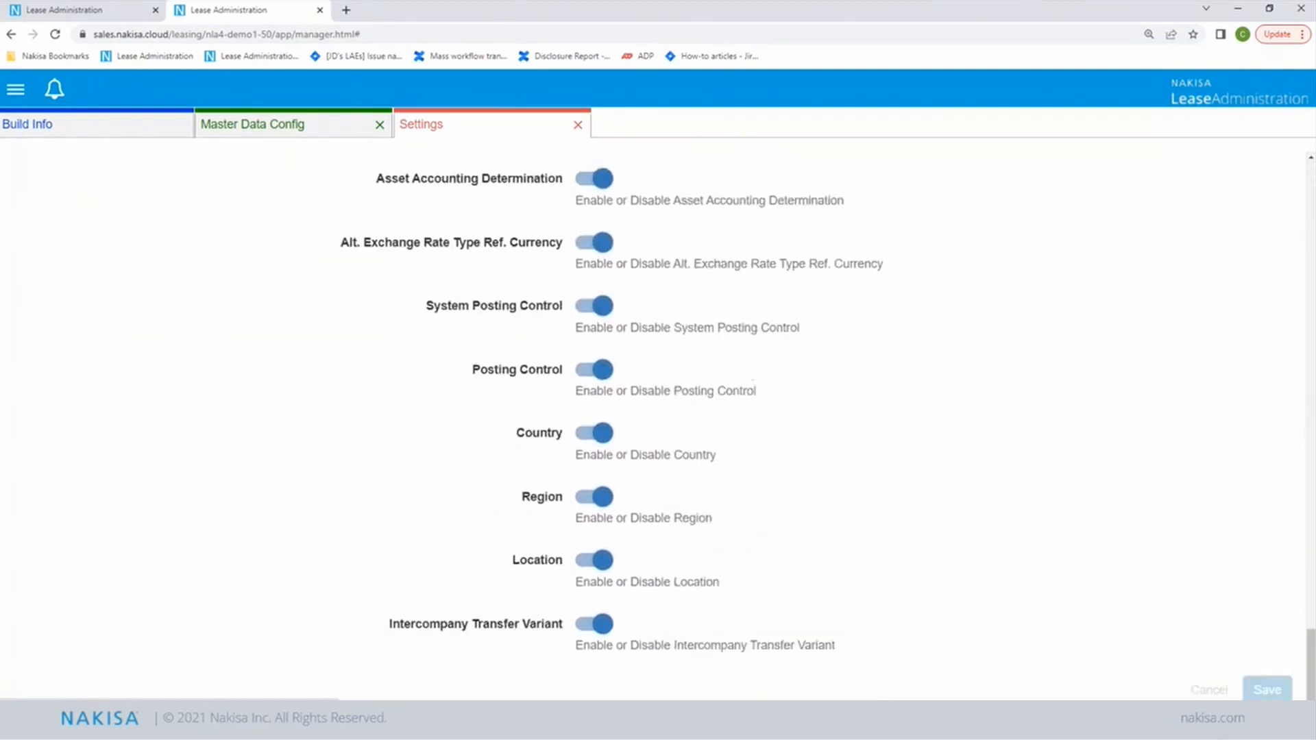
drag(1313, 661, 1315, 659)
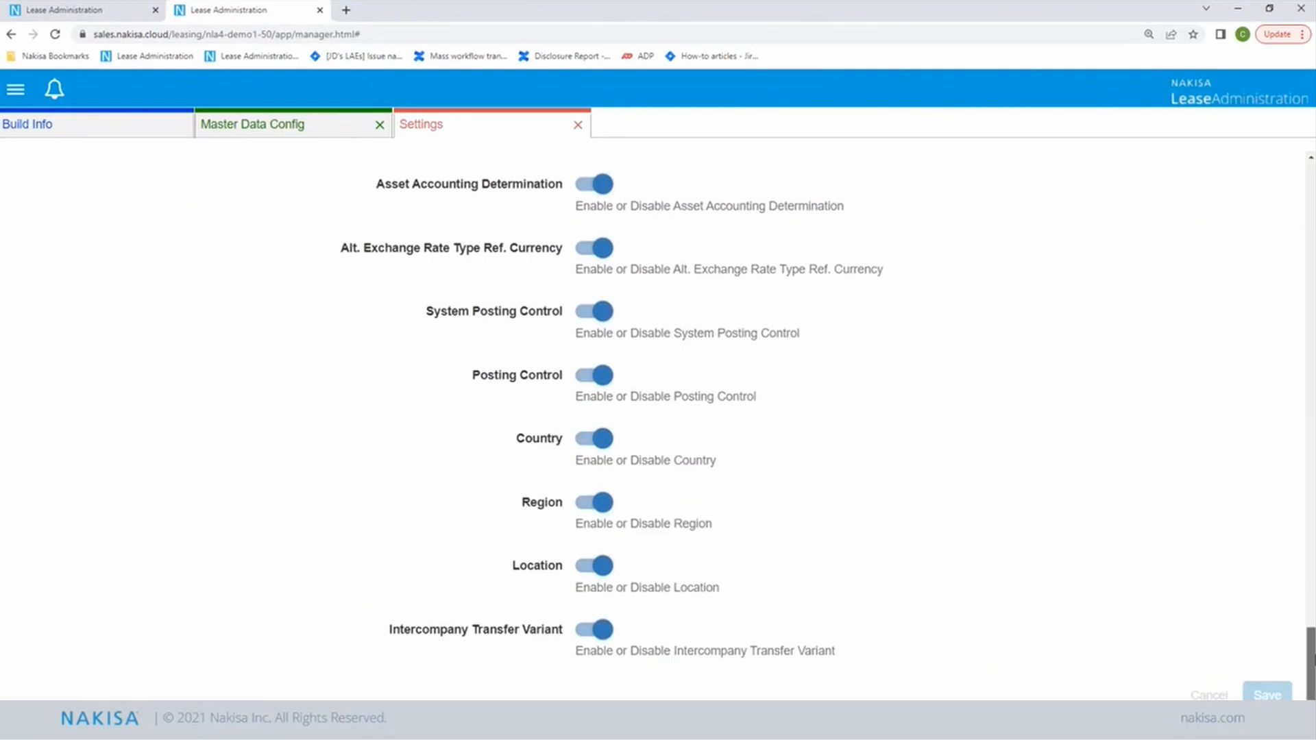
drag(1315, 659, 1313, 192)
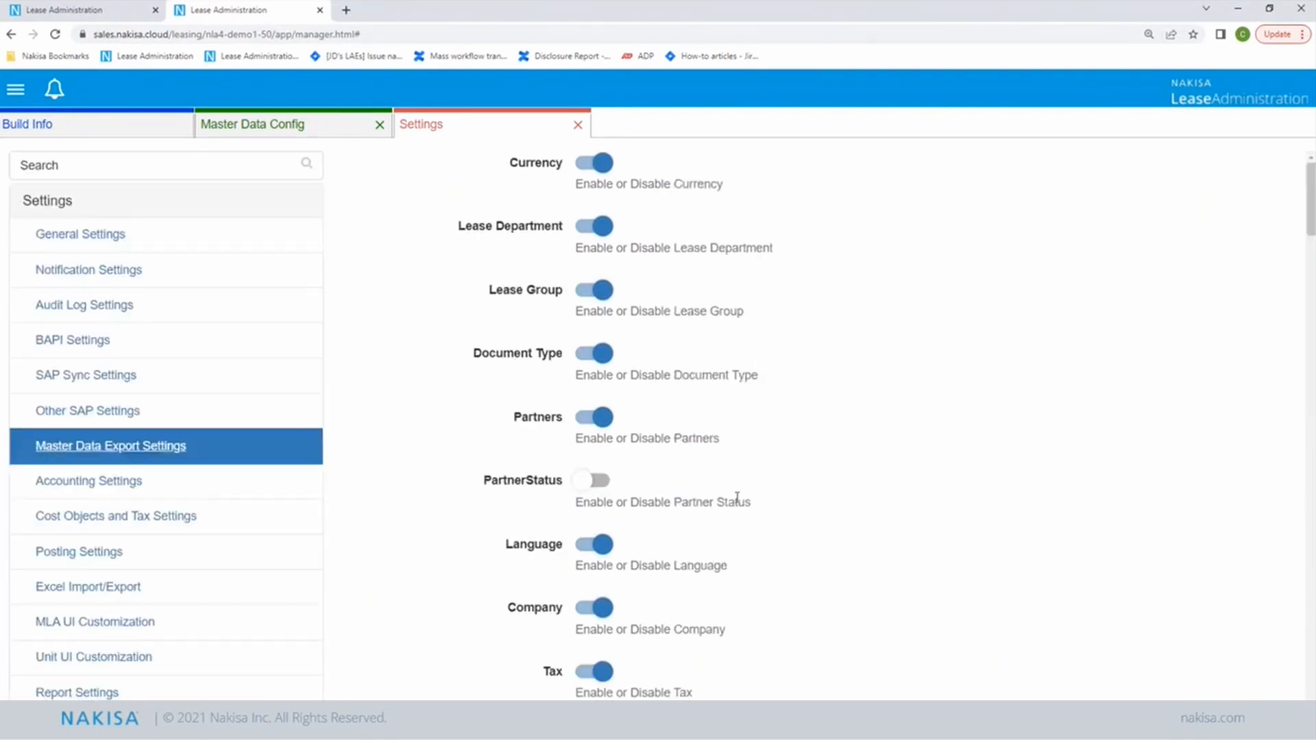
Step: Enable Equipment Category and Equipment in the Master Data Export Settings and save the settings
scroll(926, 493, down, 3)
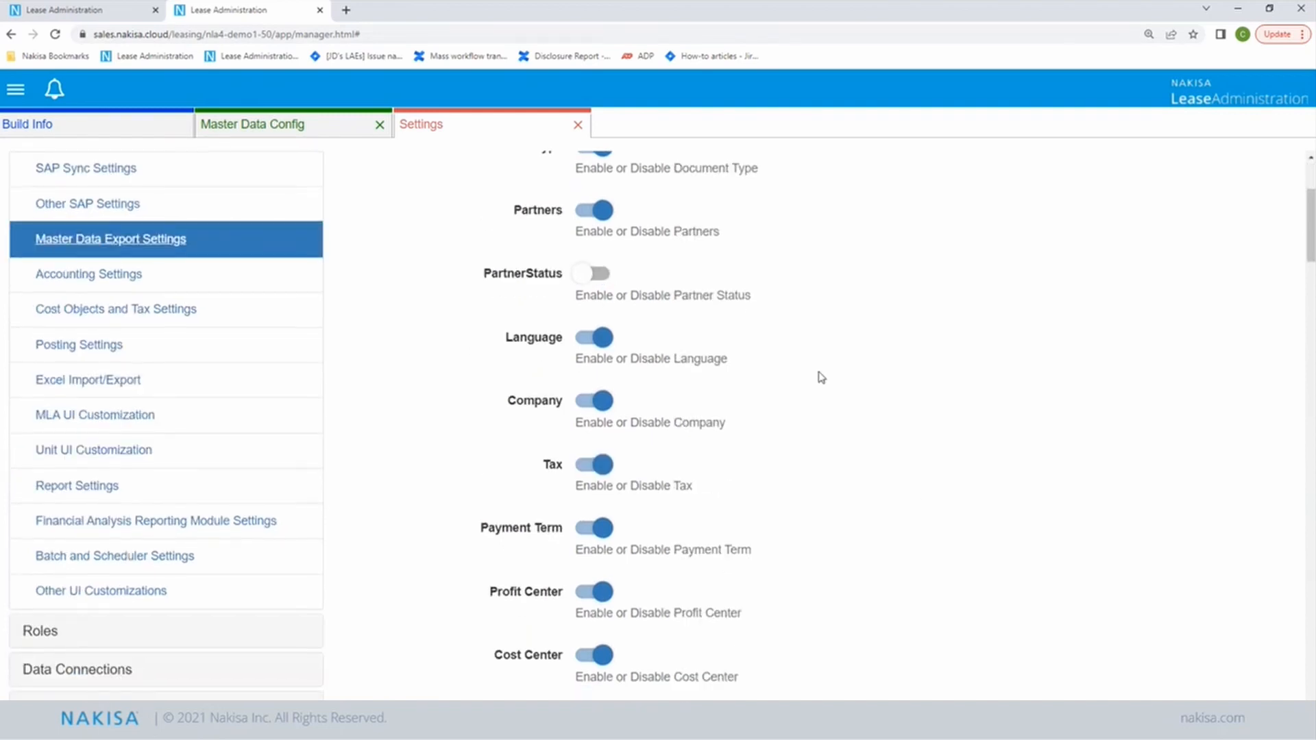
scroll(822, 378, down, 5)
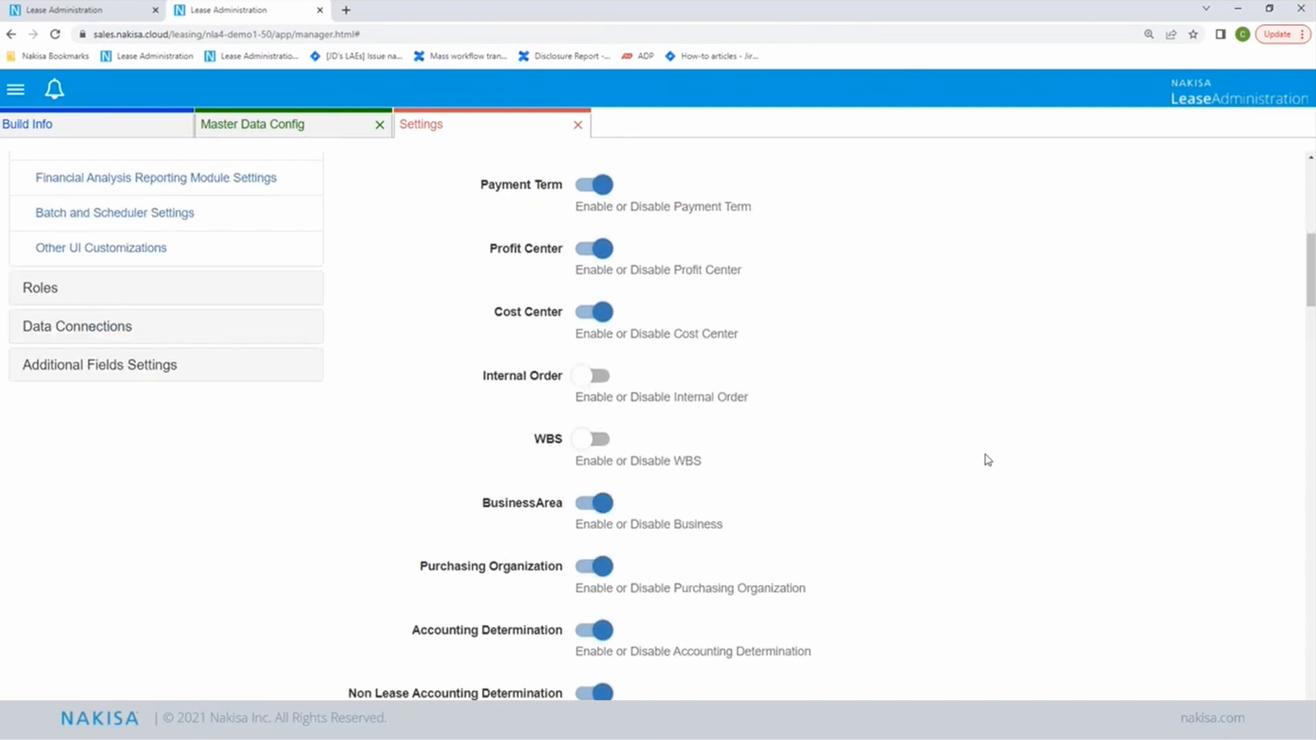
scroll(988, 460, down, 8)
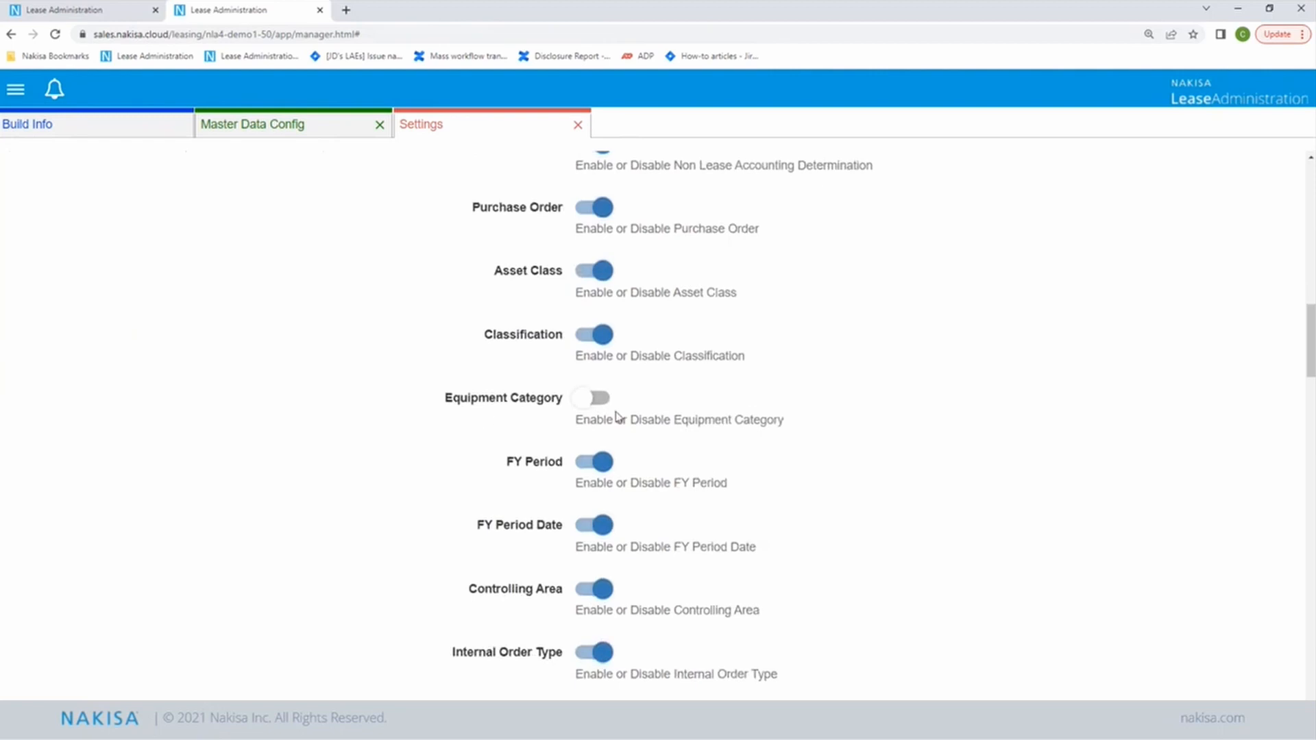
click(602, 402)
scroll(850, 421, down, 11)
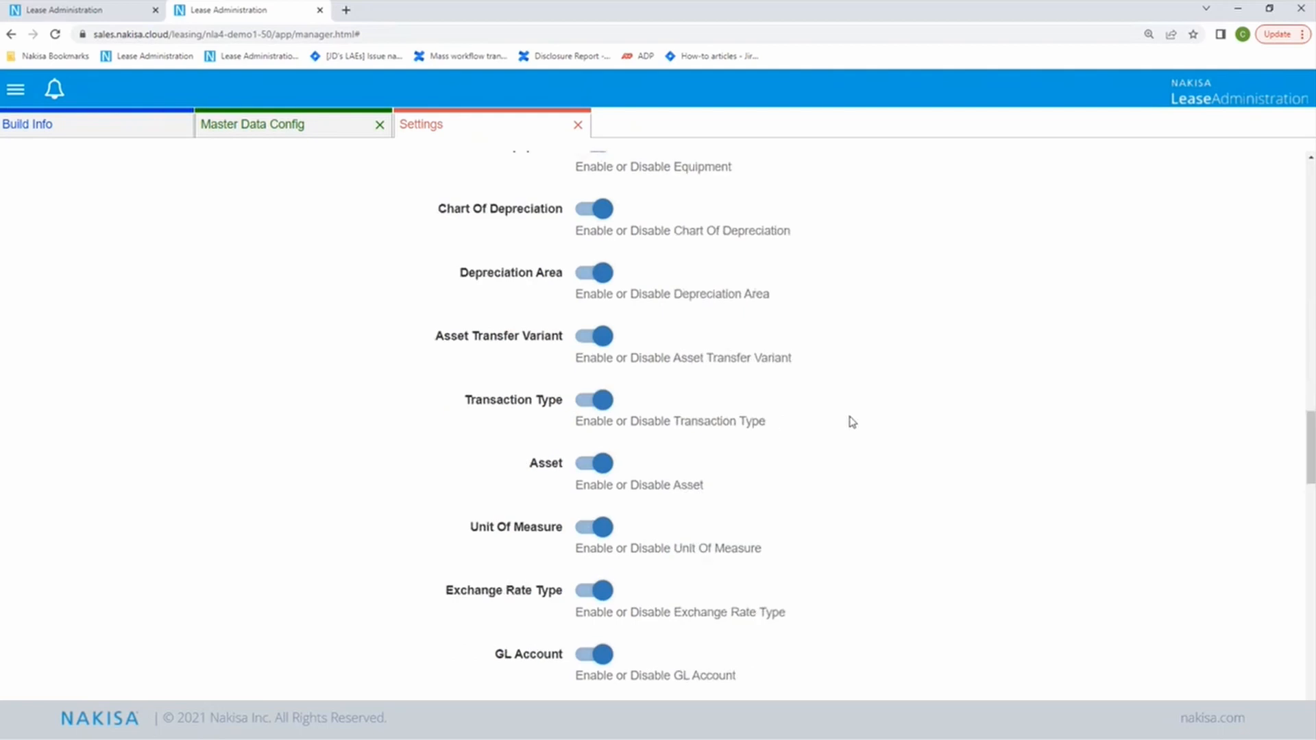
scroll(850, 421, up, 3)
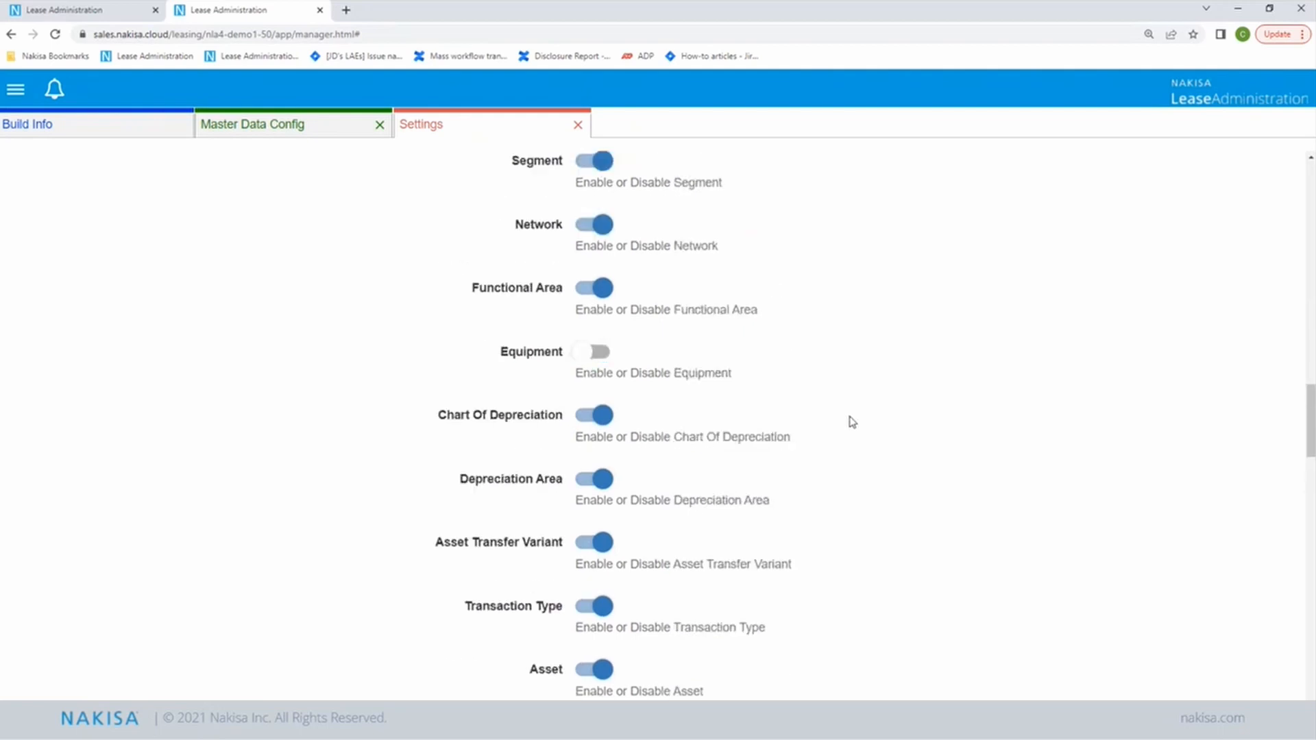
click(602, 352)
scroll(969, 544, down, 10)
scroll(969, 545, down, 12)
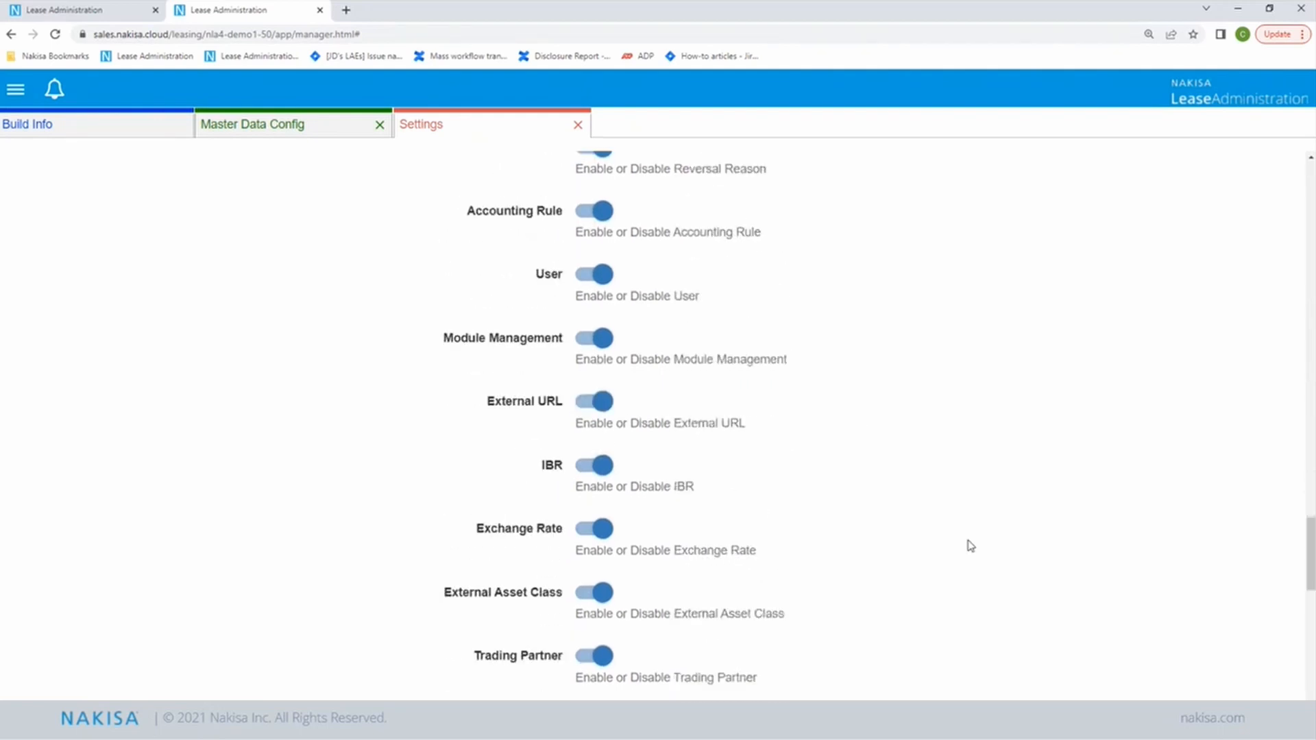
scroll(969, 547, down, 3)
click(1267, 689)
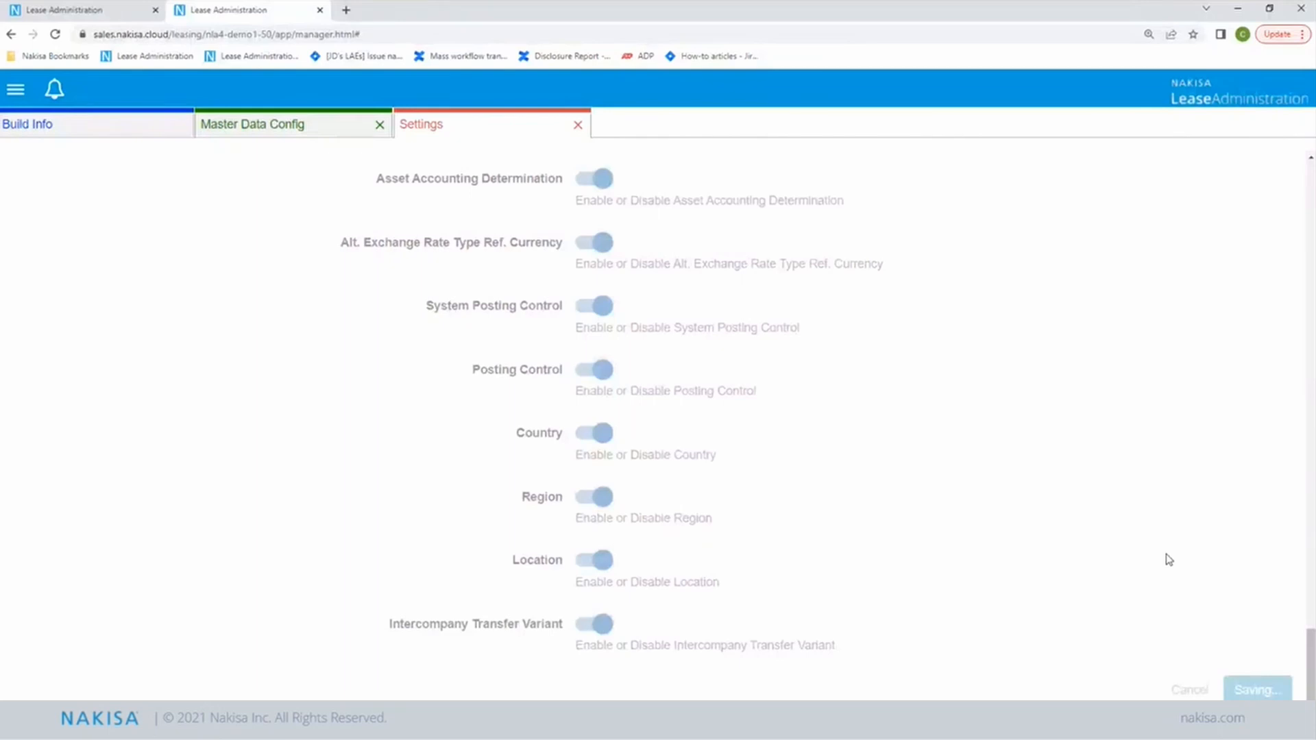
Step: Return to Master Data Config, download the system data for Standalone System 1 (DIS1), and open the System_Config workbook in Excel
click(281, 137)
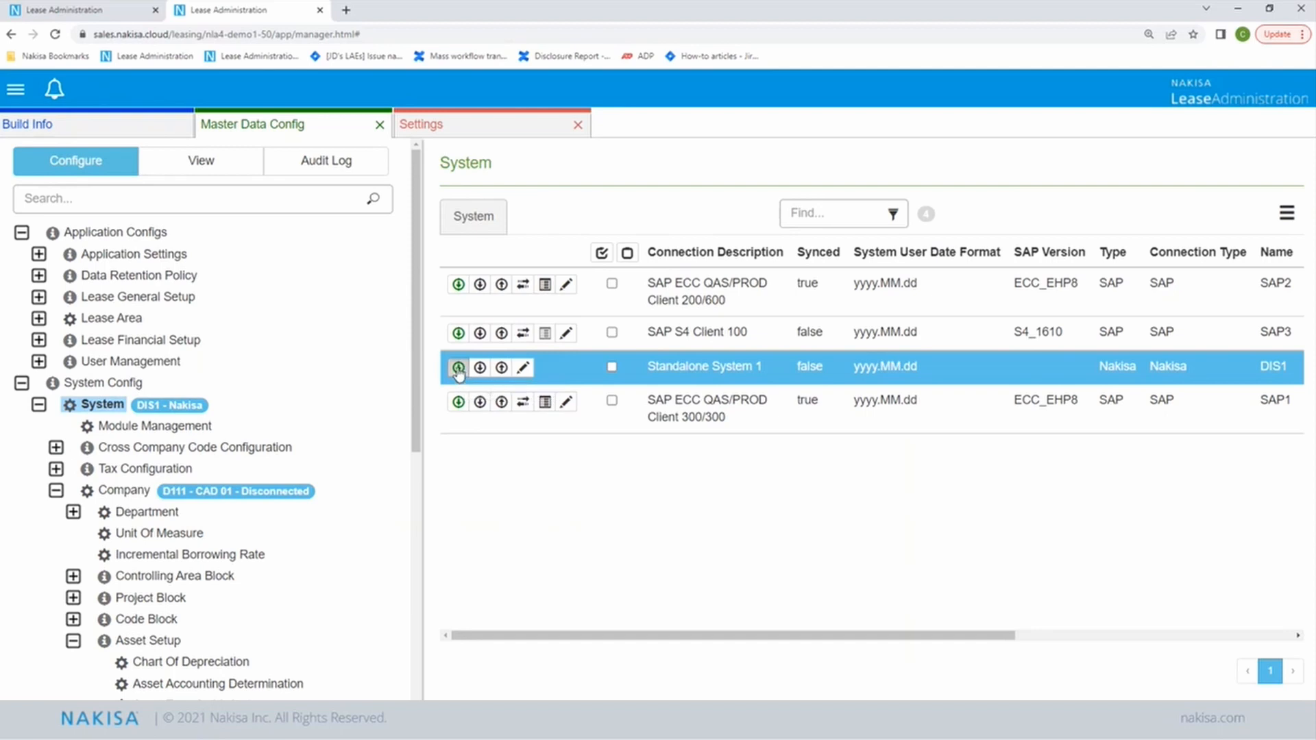
click(458, 372)
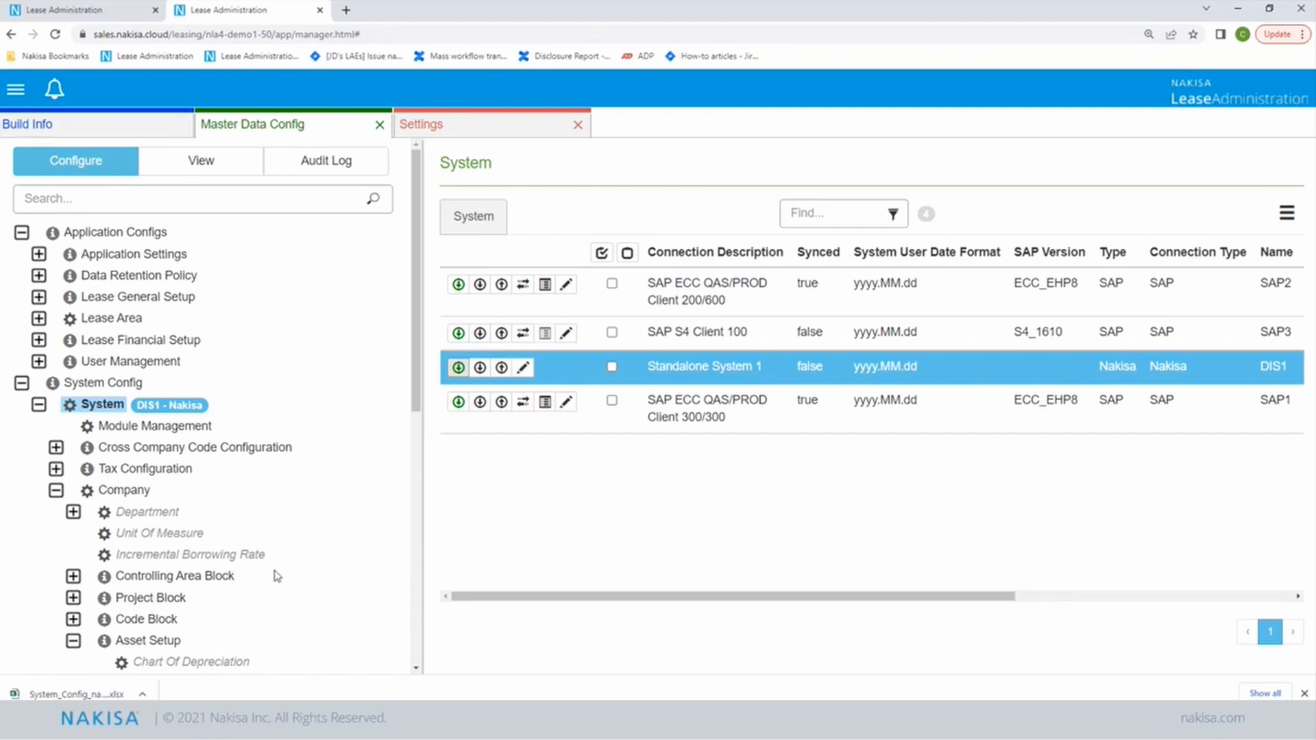
click(92, 691)
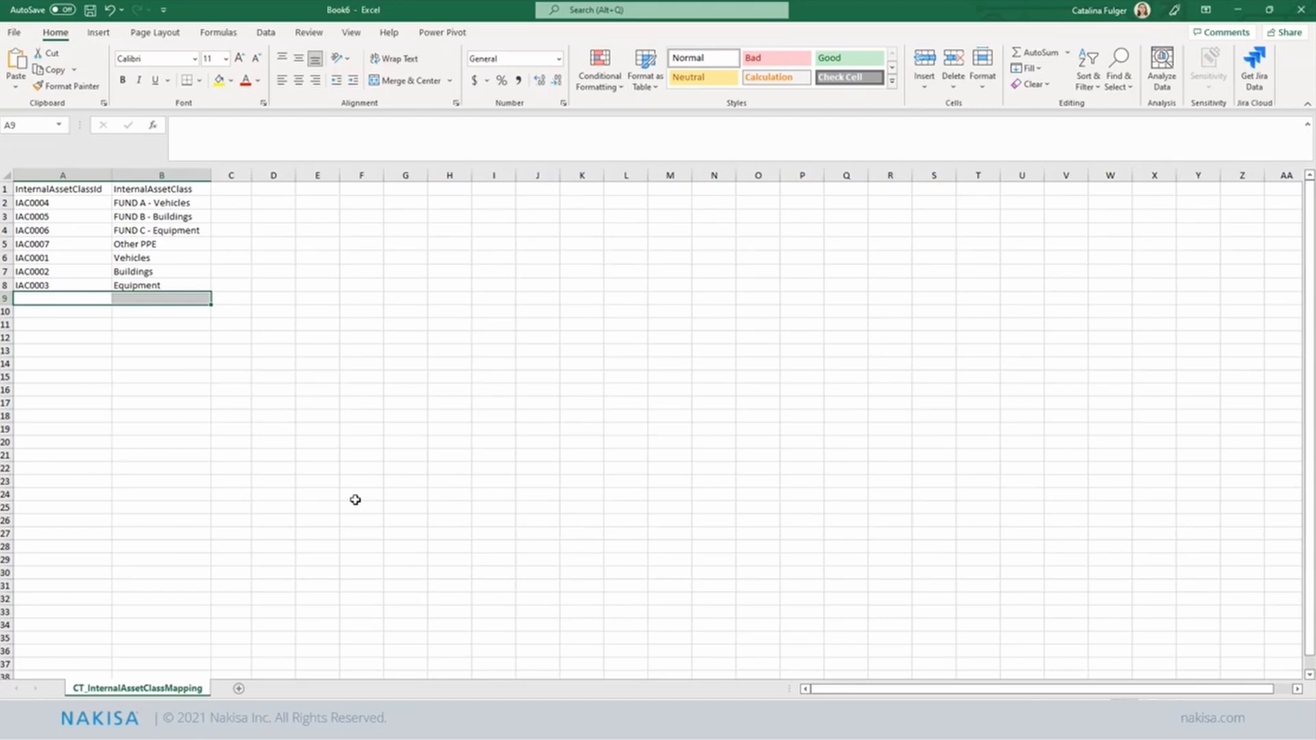
Step: Enable editing in the downloaded System_Config workbook and maximize its window on the CT_ModuleManagement sheet
click(445, 411)
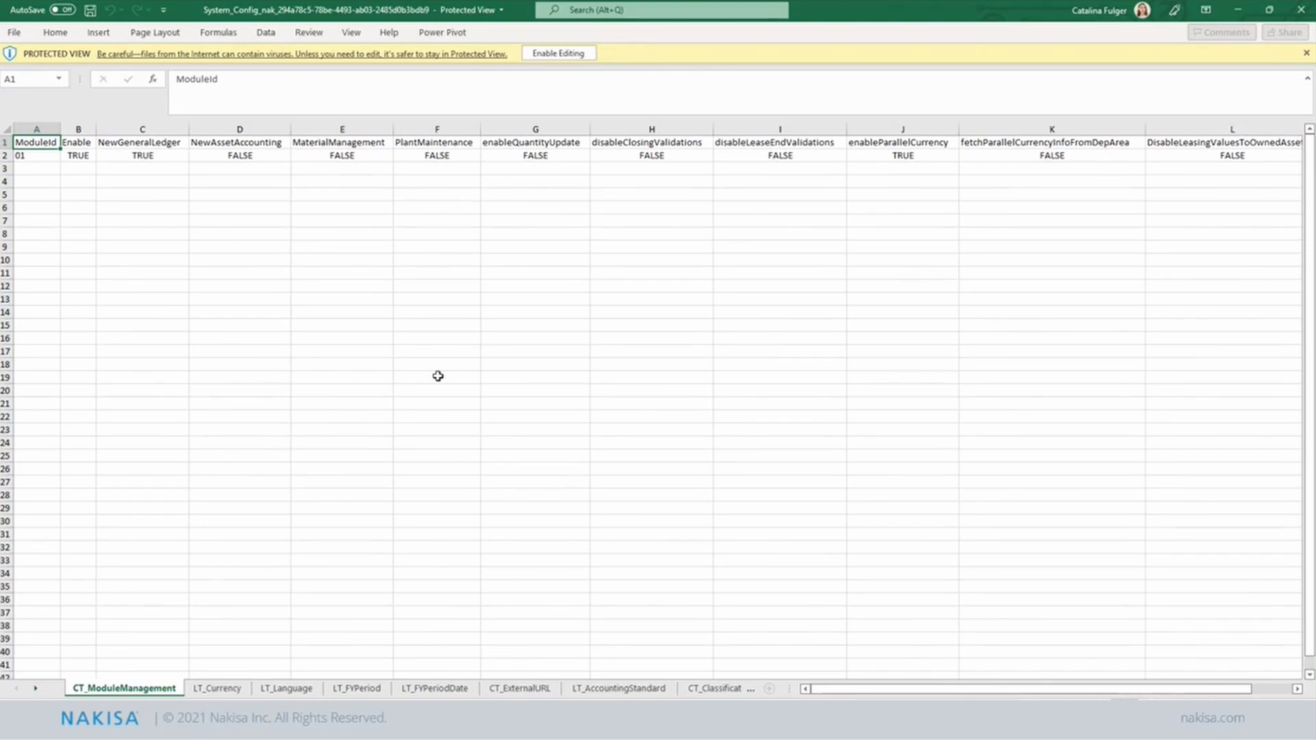
click(558, 53)
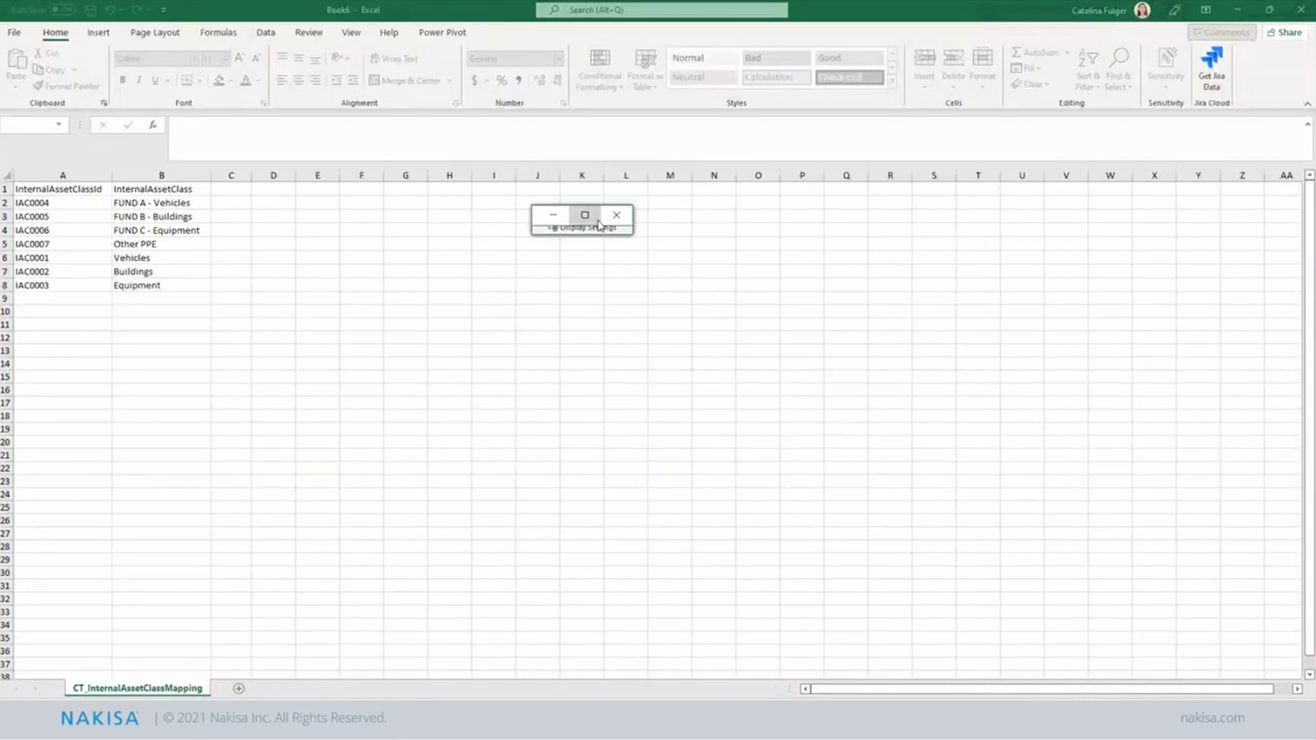
click(586, 214)
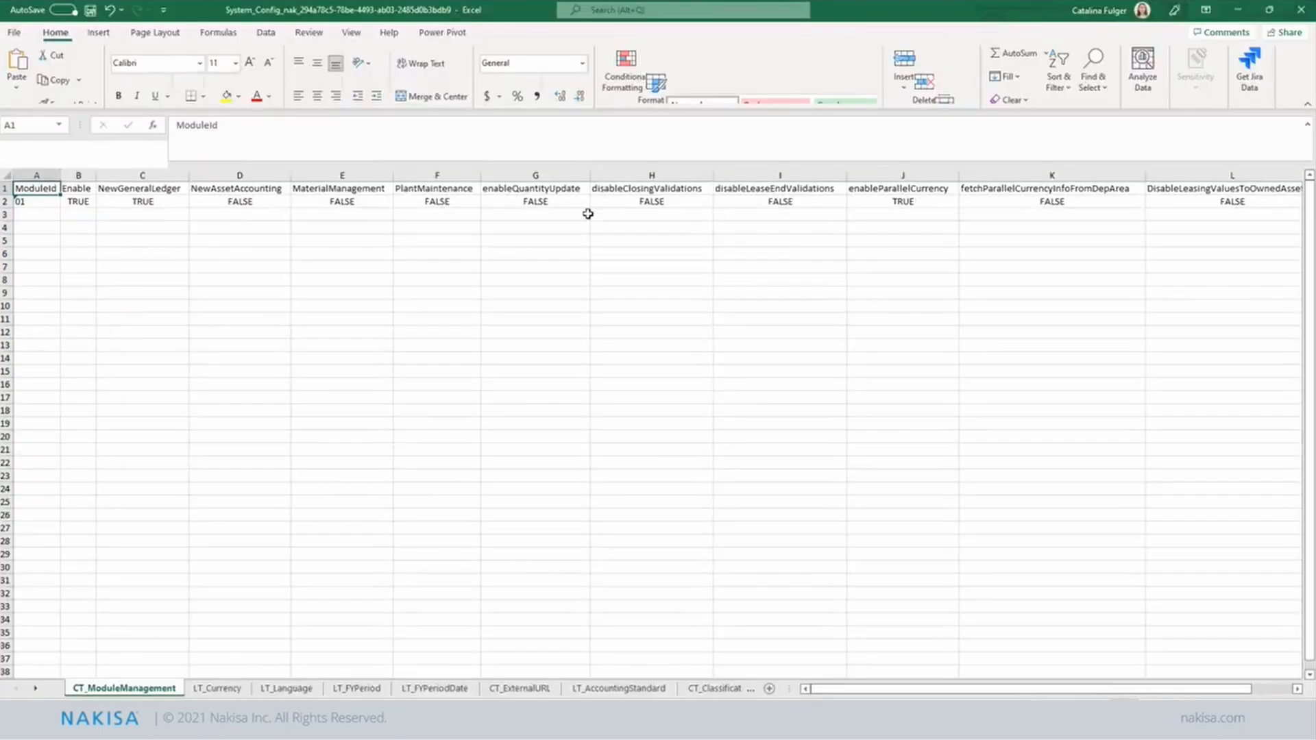
click(501, 369)
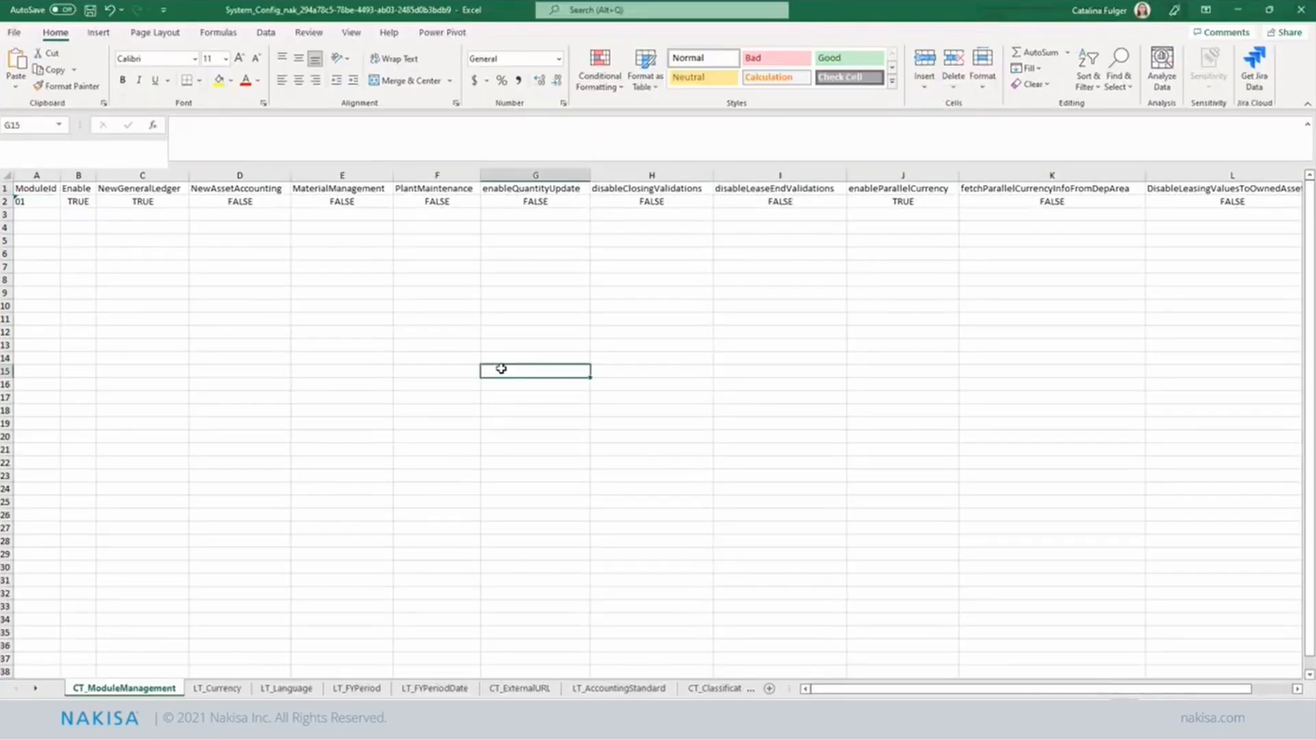
Step: Look through the LT_Currency, LT_Language, LT_FYPeriod and LT_AccountingStandard sheets, and return to CT_ModuleManagement
click(227, 689)
click(277, 693)
click(380, 691)
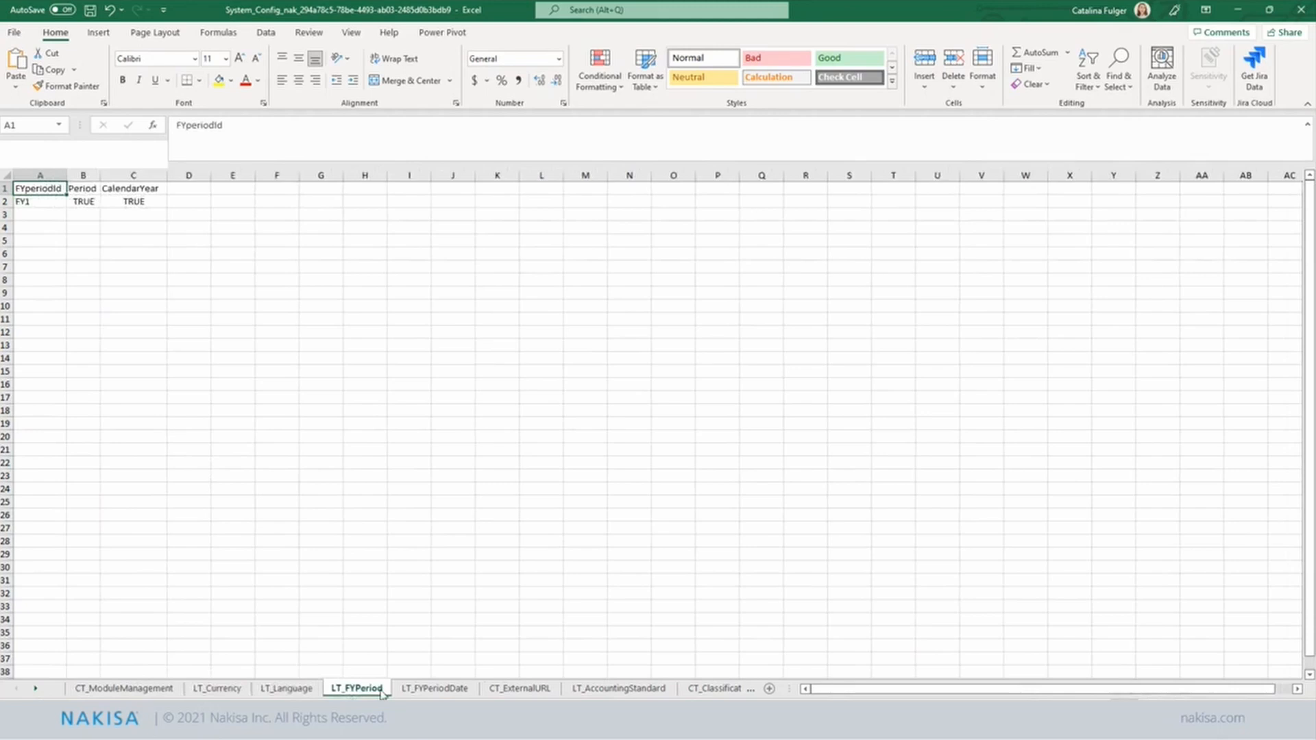
click(619, 689)
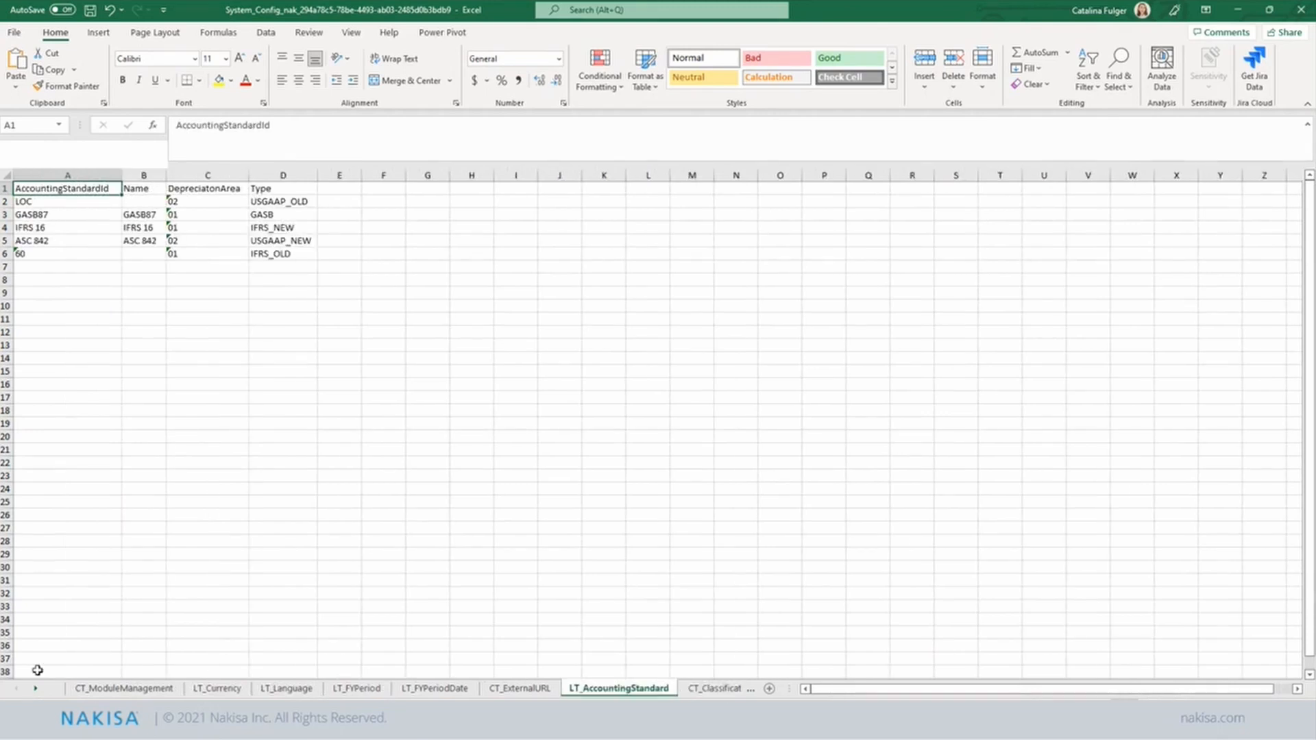
click(114, 688)
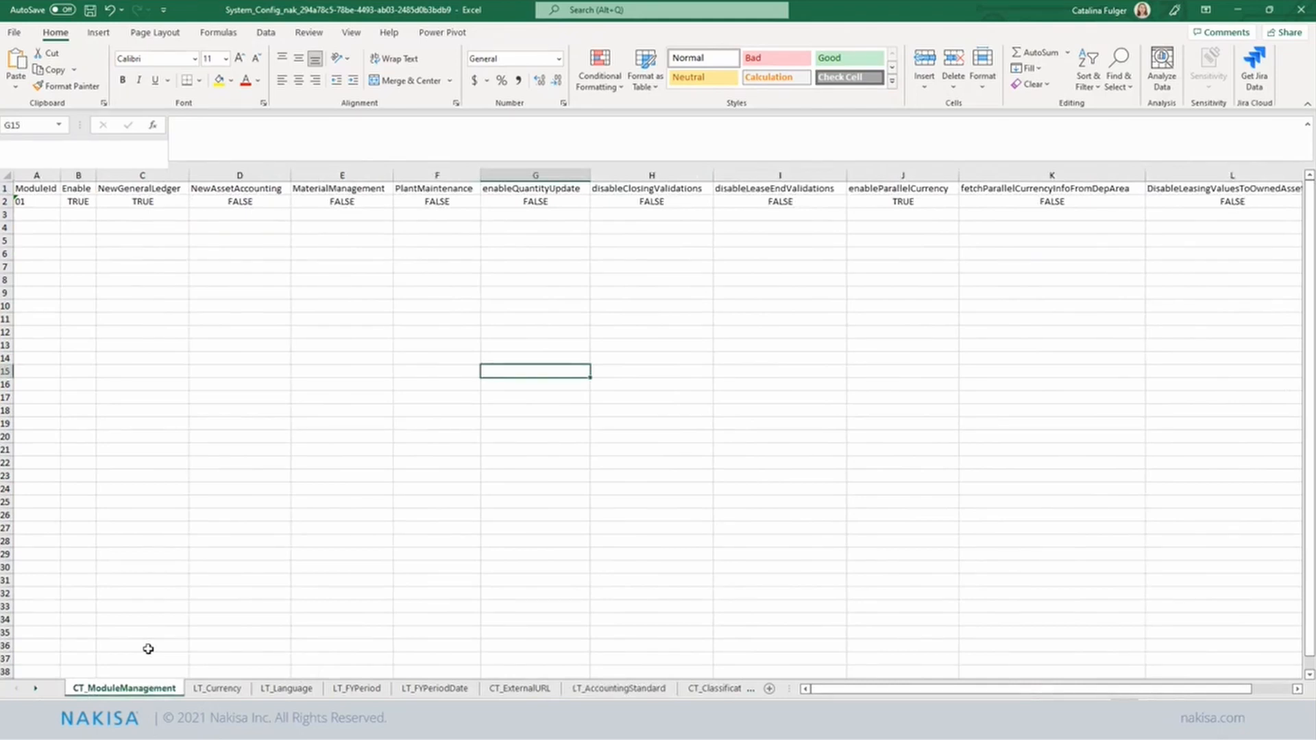
Step: Go through the workbook's sheets in order from LT_Currency to CT_TransactionType
click(235, 691)
click(287, 688)
click(356, 689)
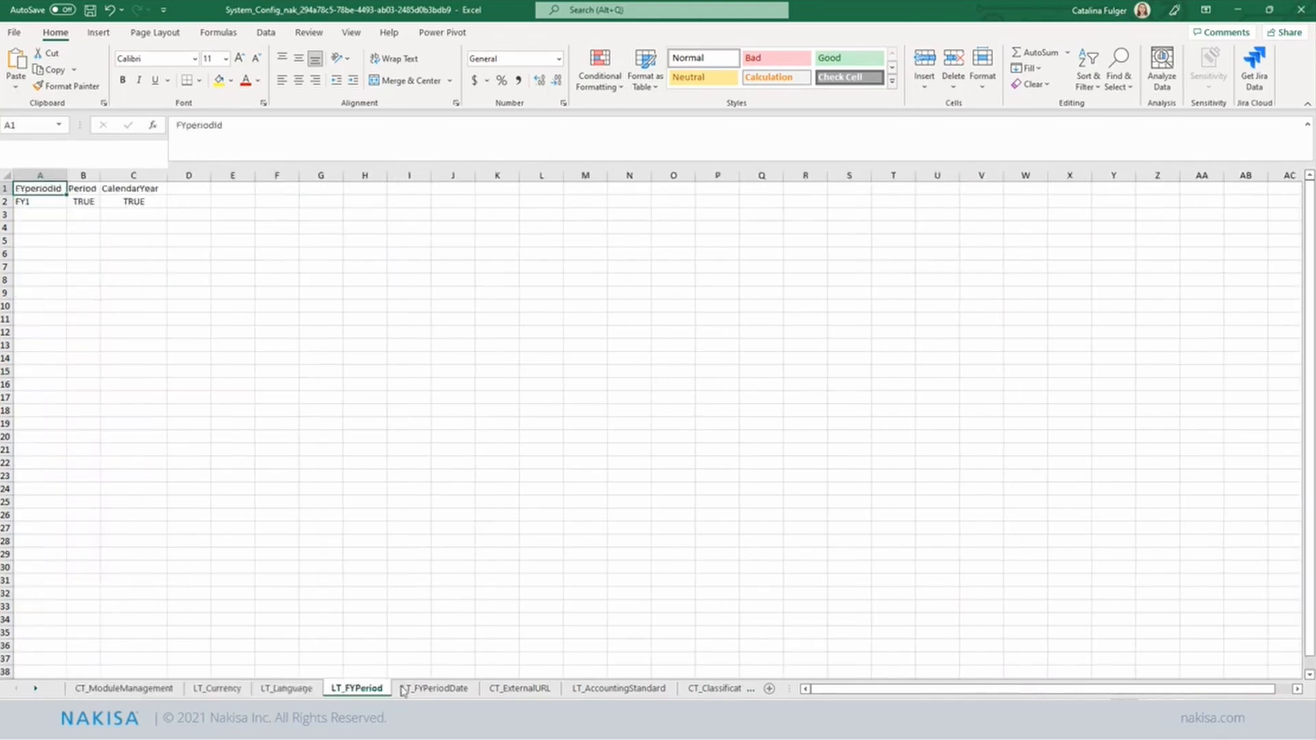
click(432, 689)
click(526, 690)
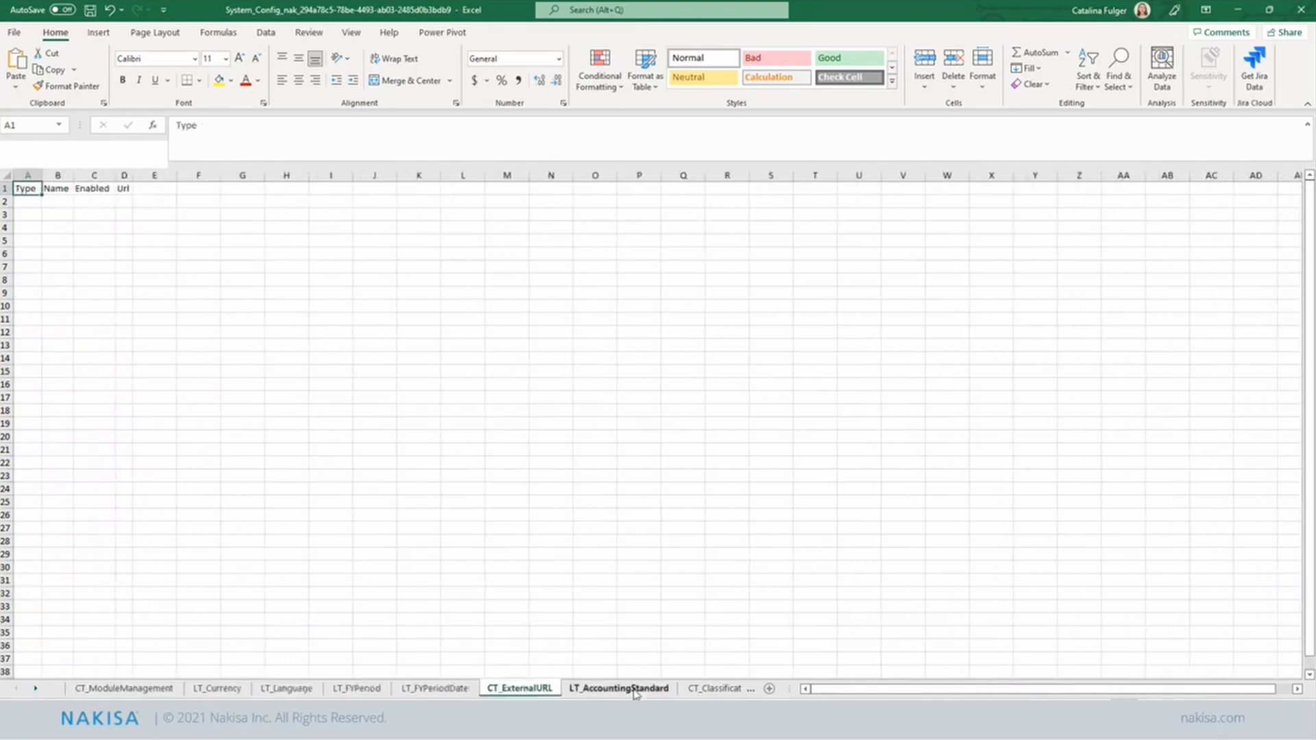
click(713, 690)
click(713, 690)
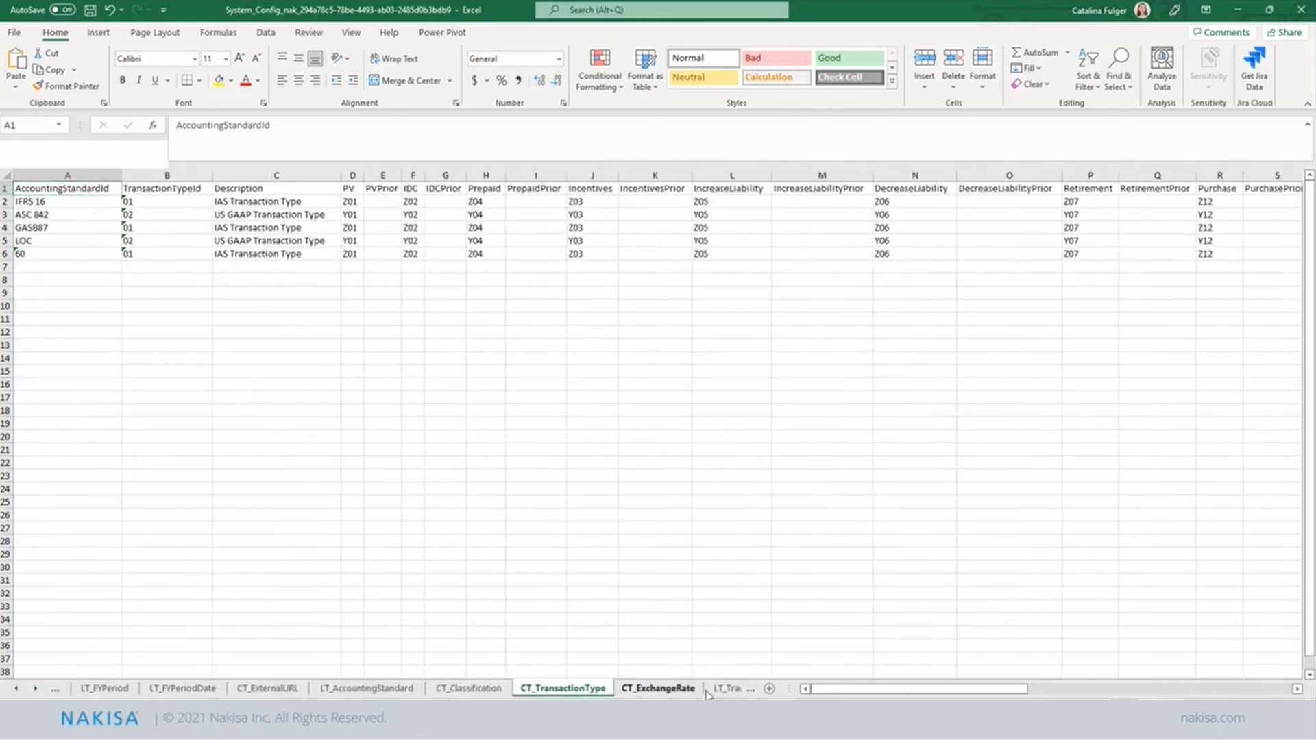
Step: Continue through the sheets past LT_TradingPartner, LT_Company and LT_UnitOfMeasure, ending on the CT_IBR sheet
click(714, 689)
click(715, 690)
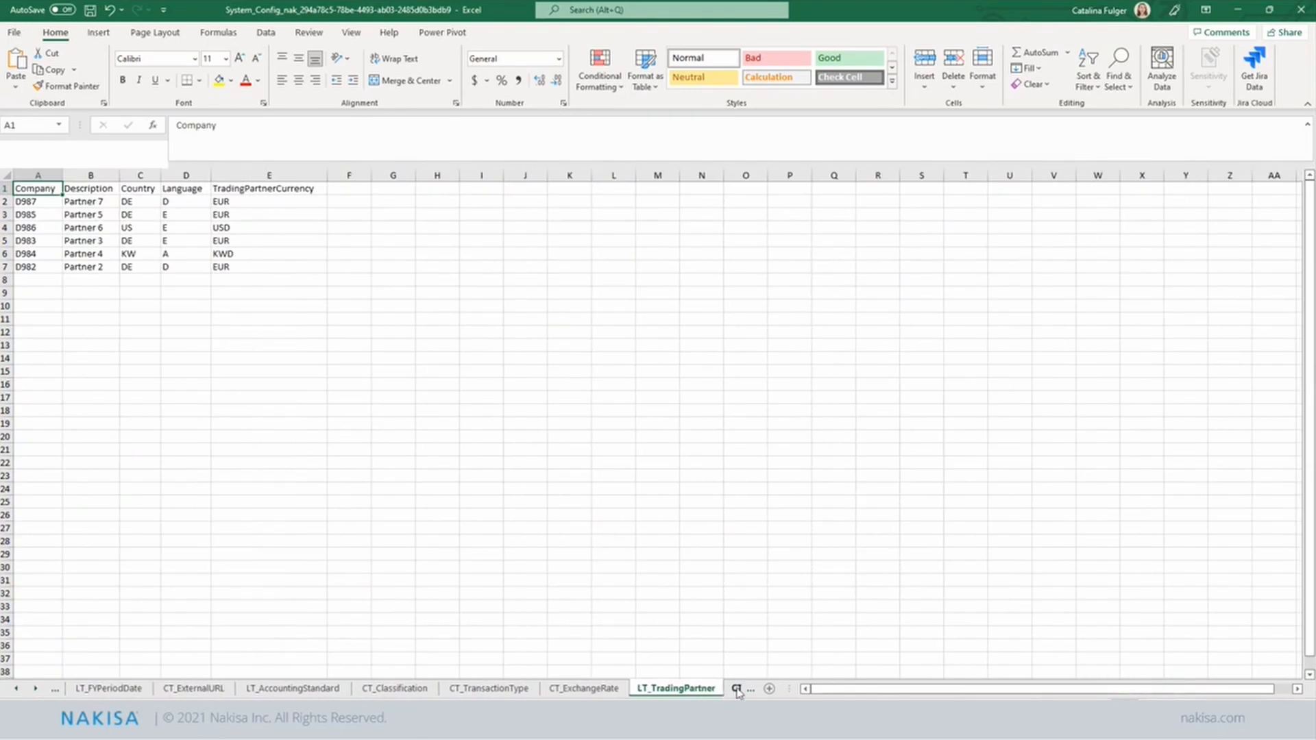
click(717, 690)
click(717, 690)
click(717, 690)
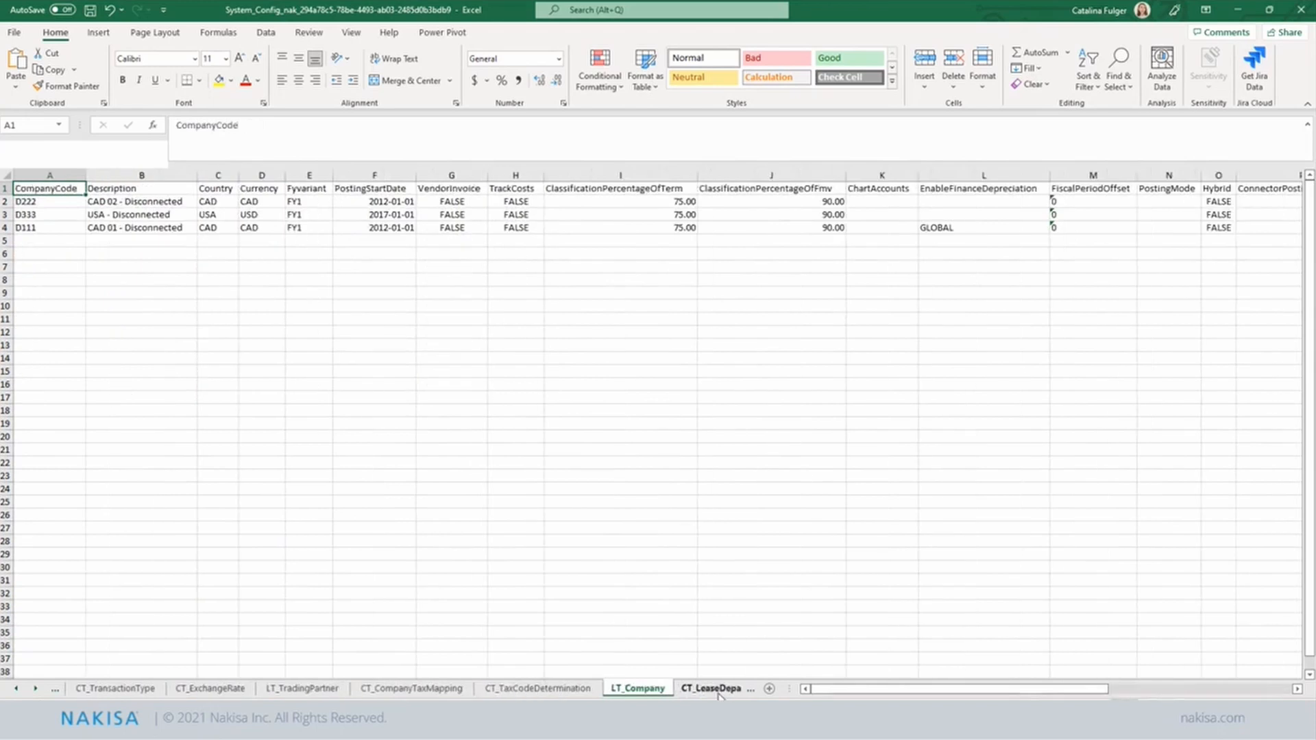
click(717, 689)
click(717, 690)
click(717, 690)
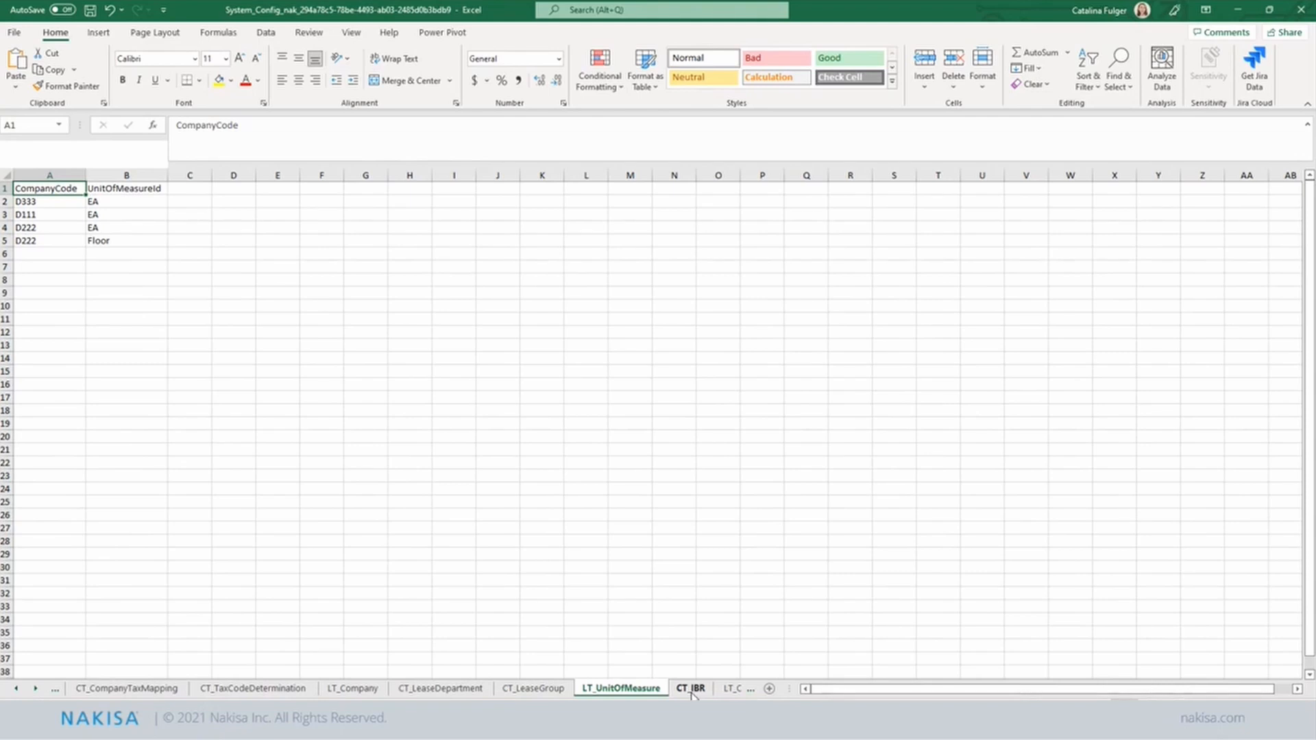
click(692, 689)
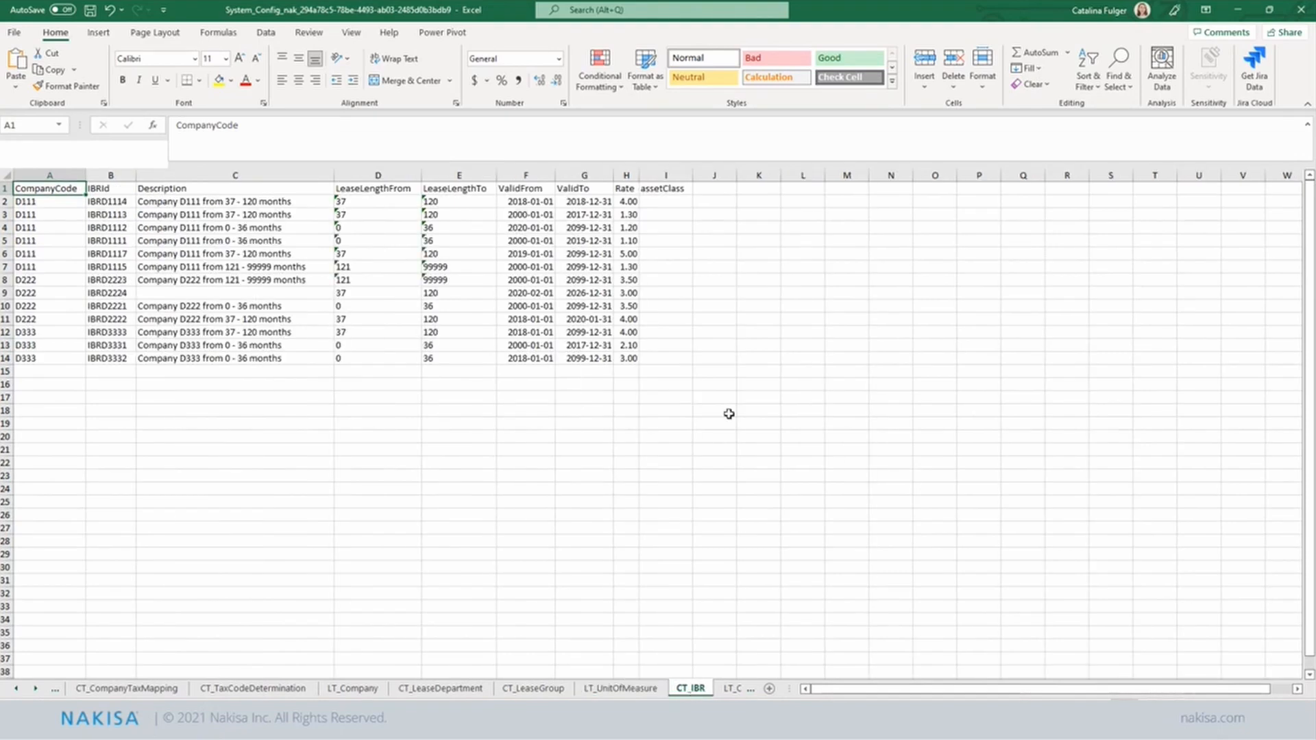
Step: Examine the exported incremental borrowing rate records and the assetClass column on the CT_IBR sheet
click(739, 464)
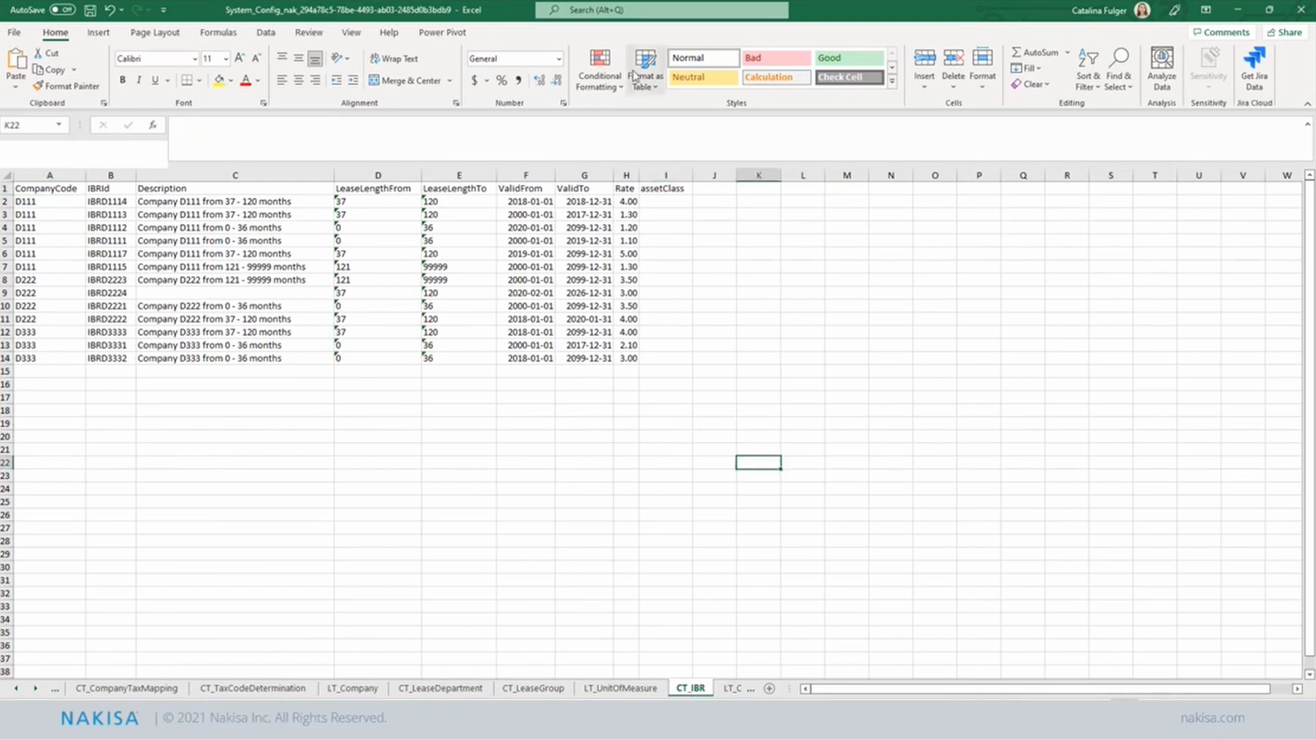
drag(663, 192, 656, 406)
click(735, 376)
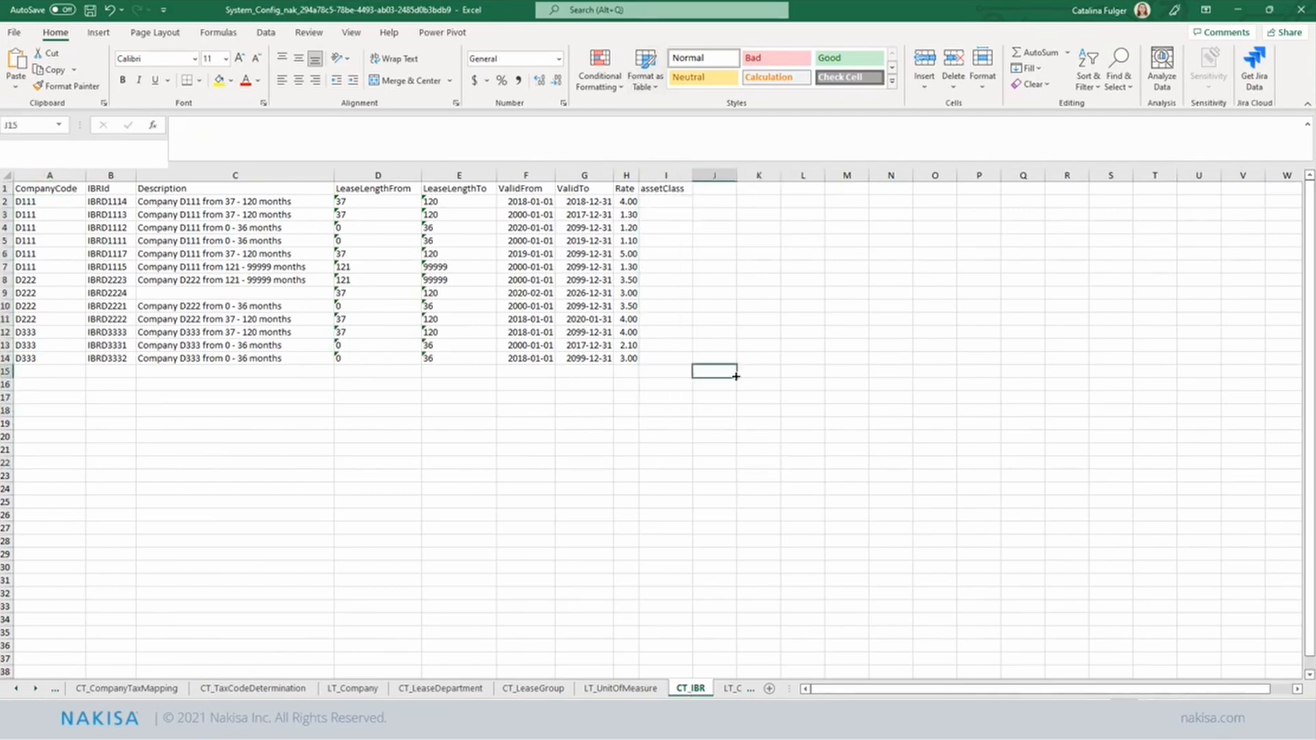
drag(43, 189, 634, 413)
click(696, 413)
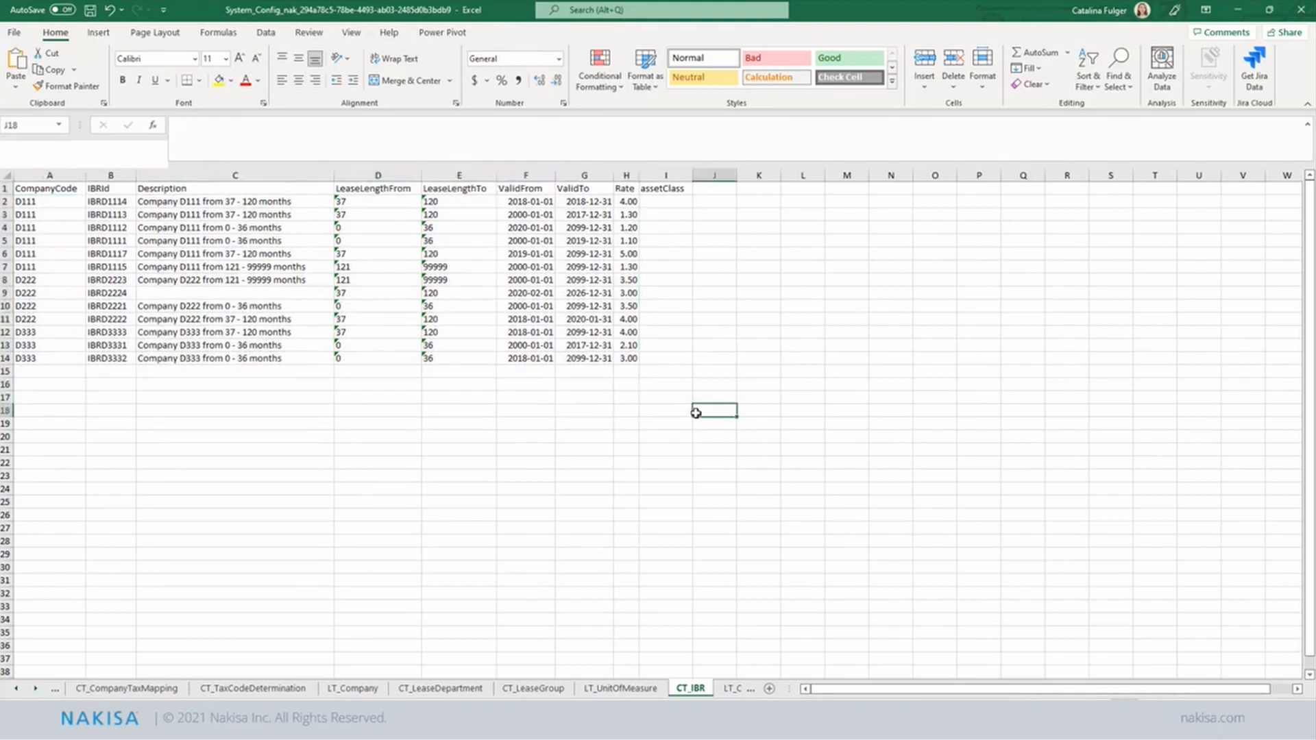
click(652, 242)
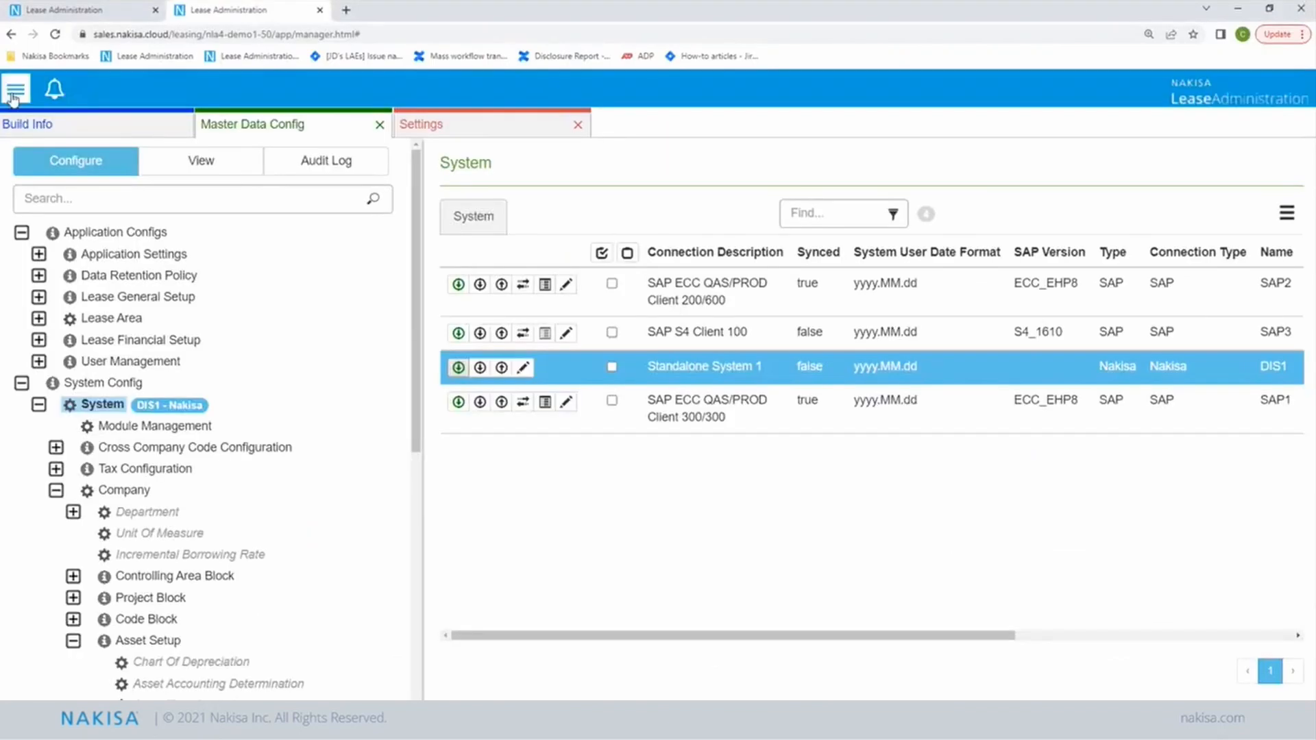
Step: Switch to Nakisa Lease Administration and examine the Use Asset Class for IBR Determination option in the Accounting Settings
click(476, 124)
scroll(292, 278, up, 20)
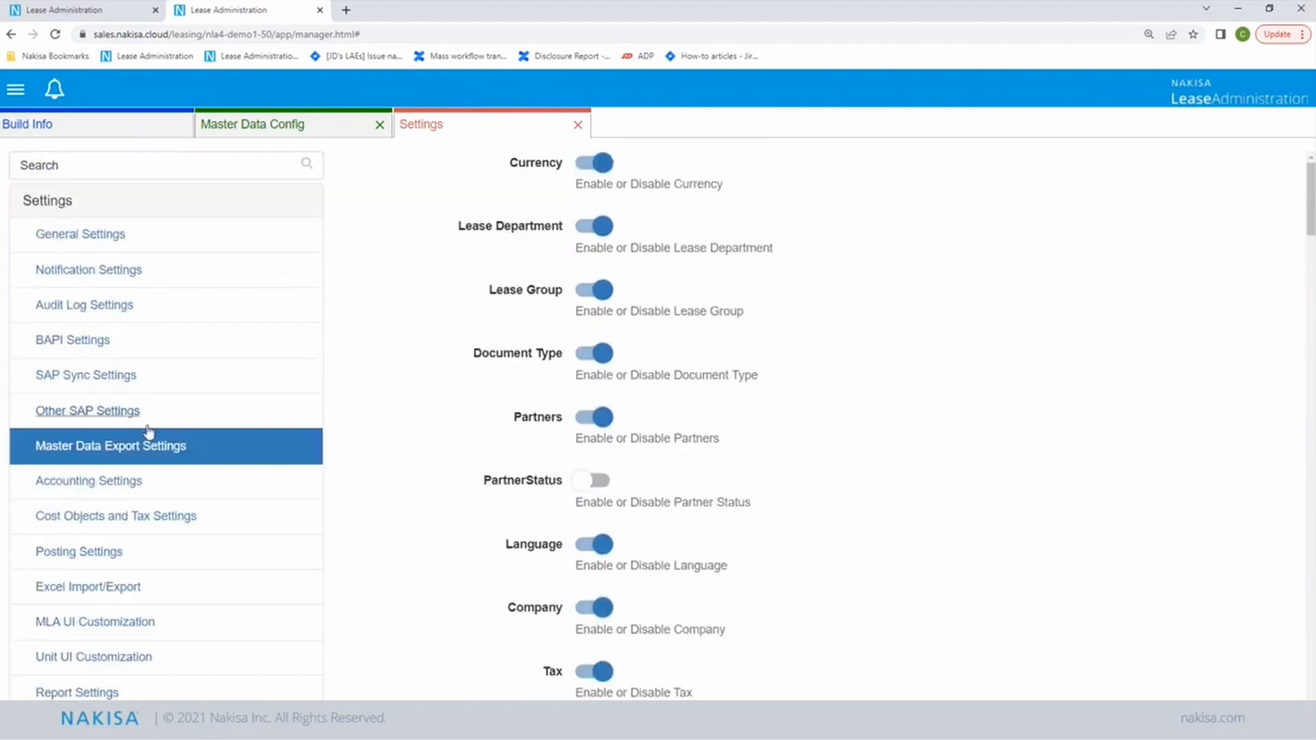
click(168, 491)
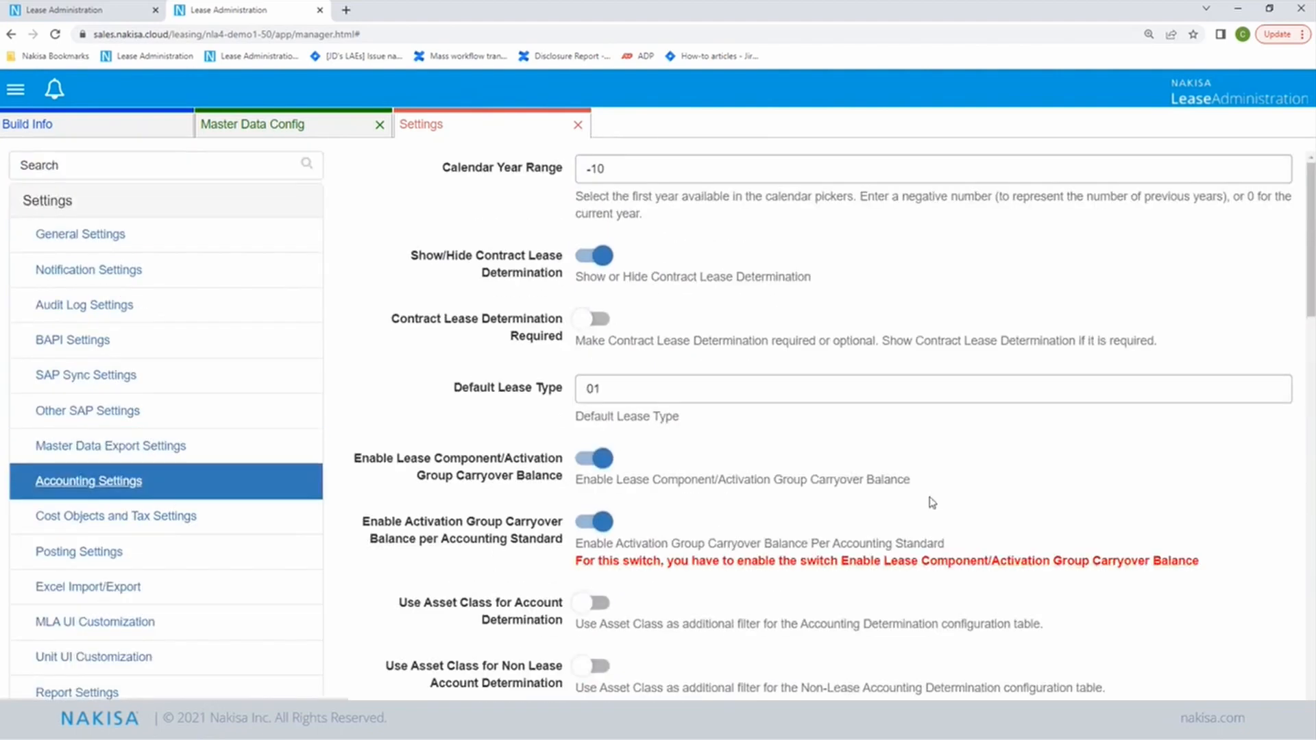
scroll(932, 502, down, 2)
scroll(611, 285, down, 3)
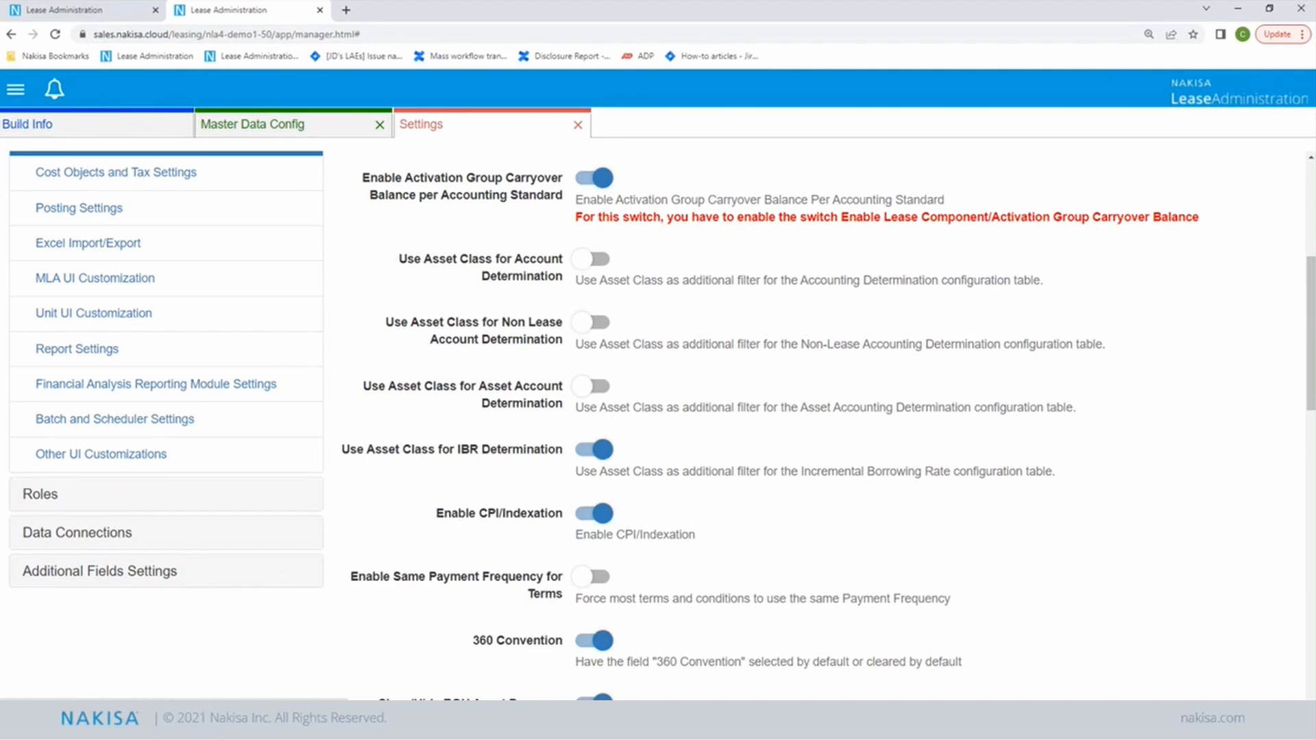
Step: Return to the exported DIS1 System_Config workbook in Excel and open its LT_ControllingArea sheet
click(343, 724)
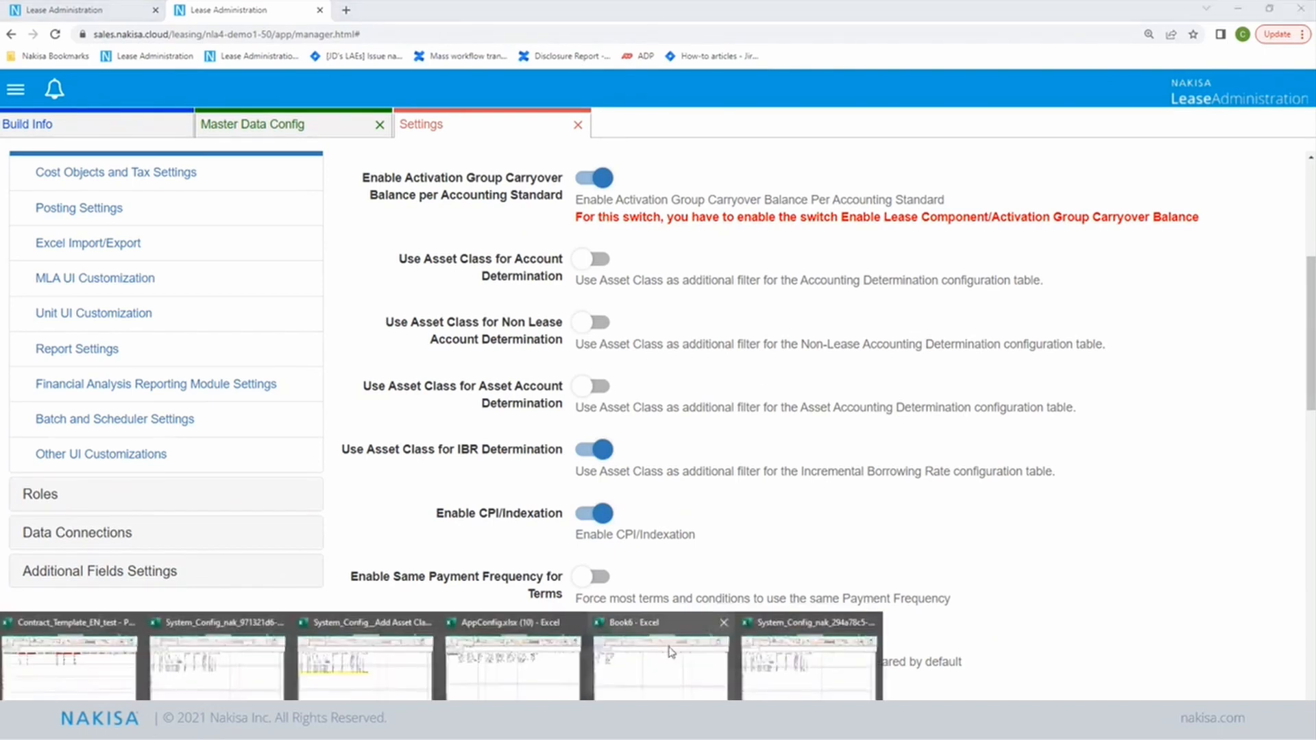
click(818, 652)
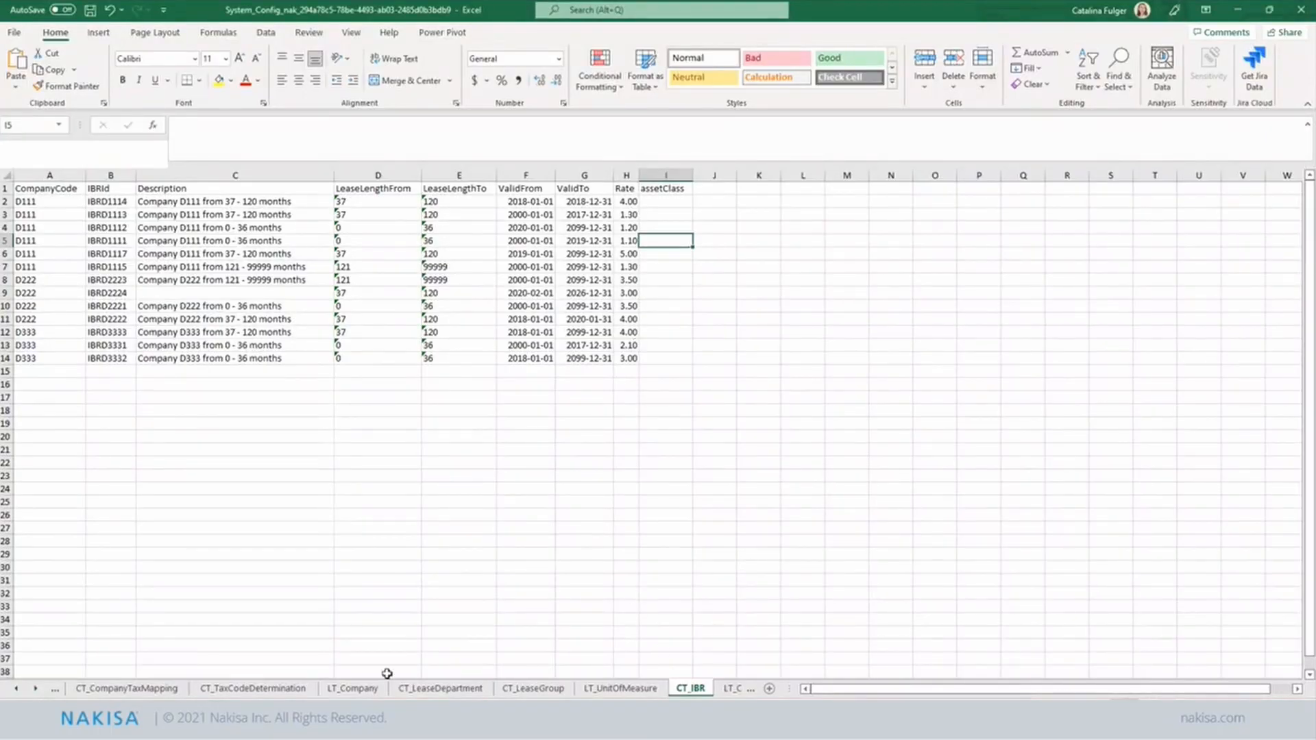
click(725, 689)
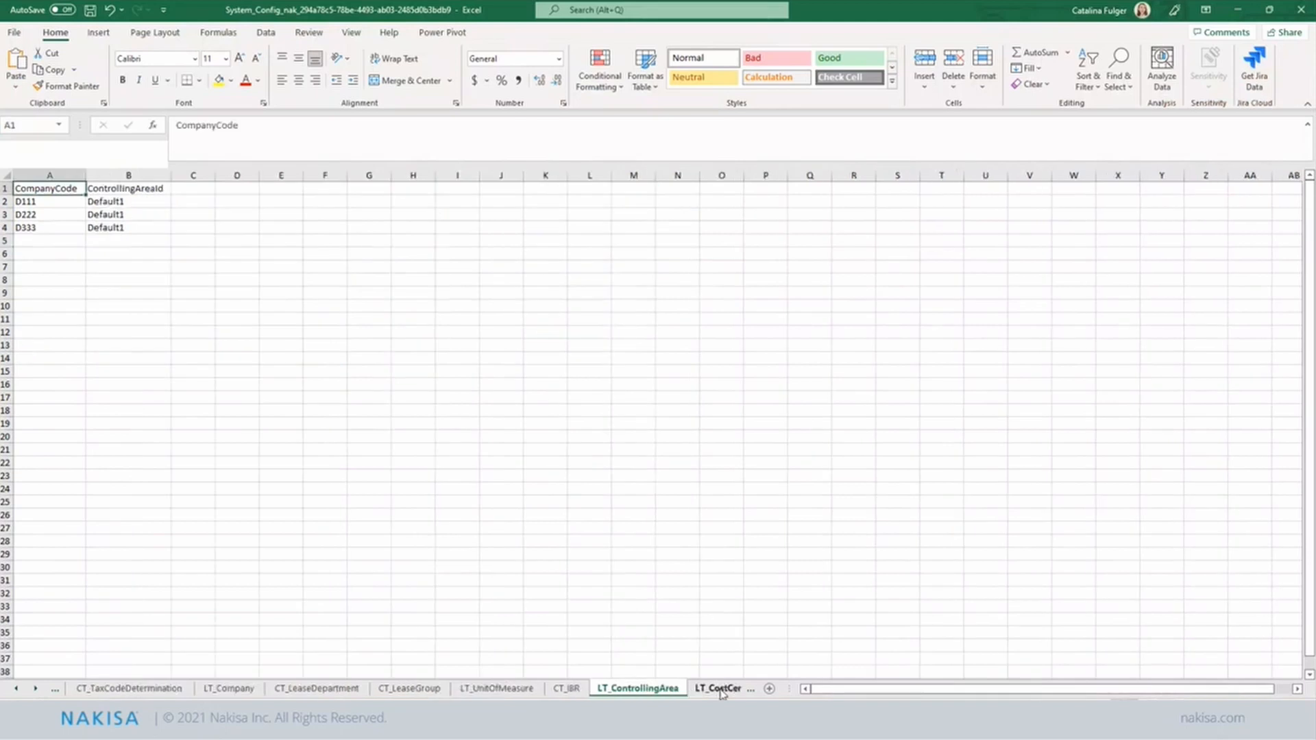
Step: Switch to the System_Config__Add Asset Class D111 workbook and review the CT_IBR records together with the highlighted new row
mouse_move(335, 719)
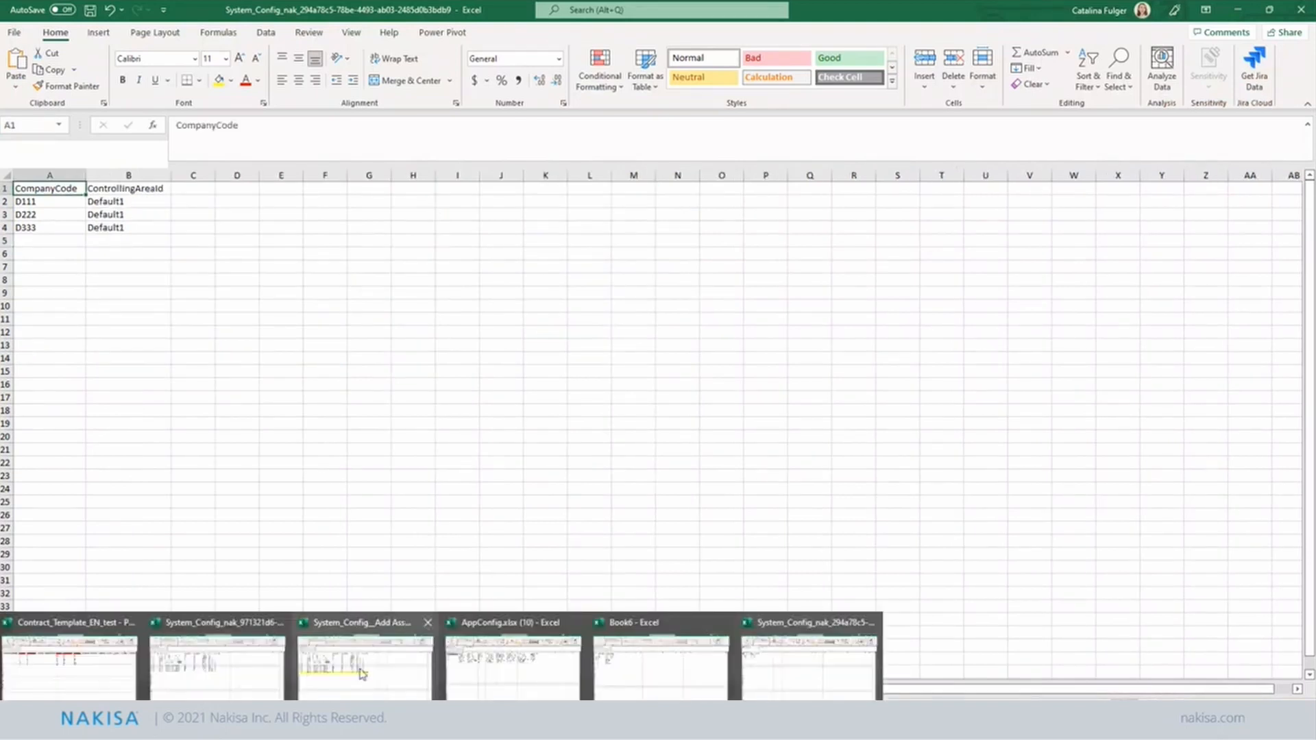
mouse_move(369, 666)
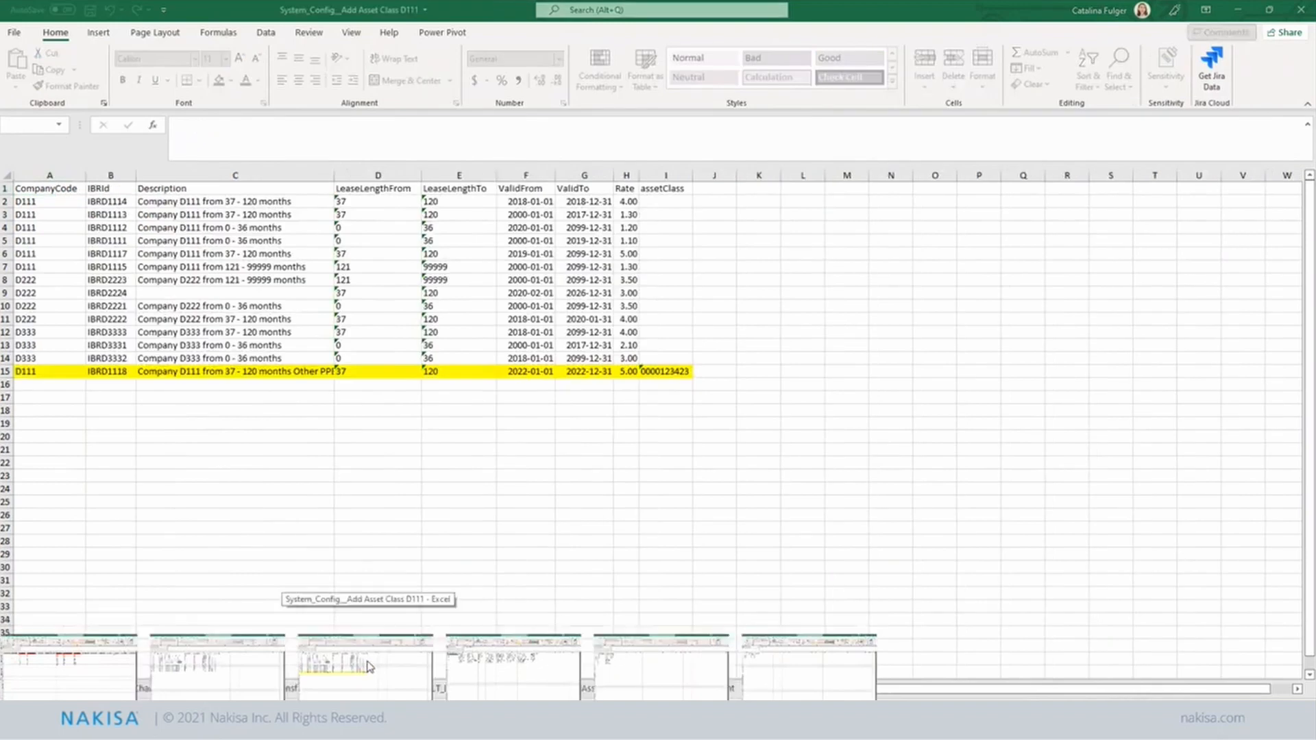
click(369, 667)
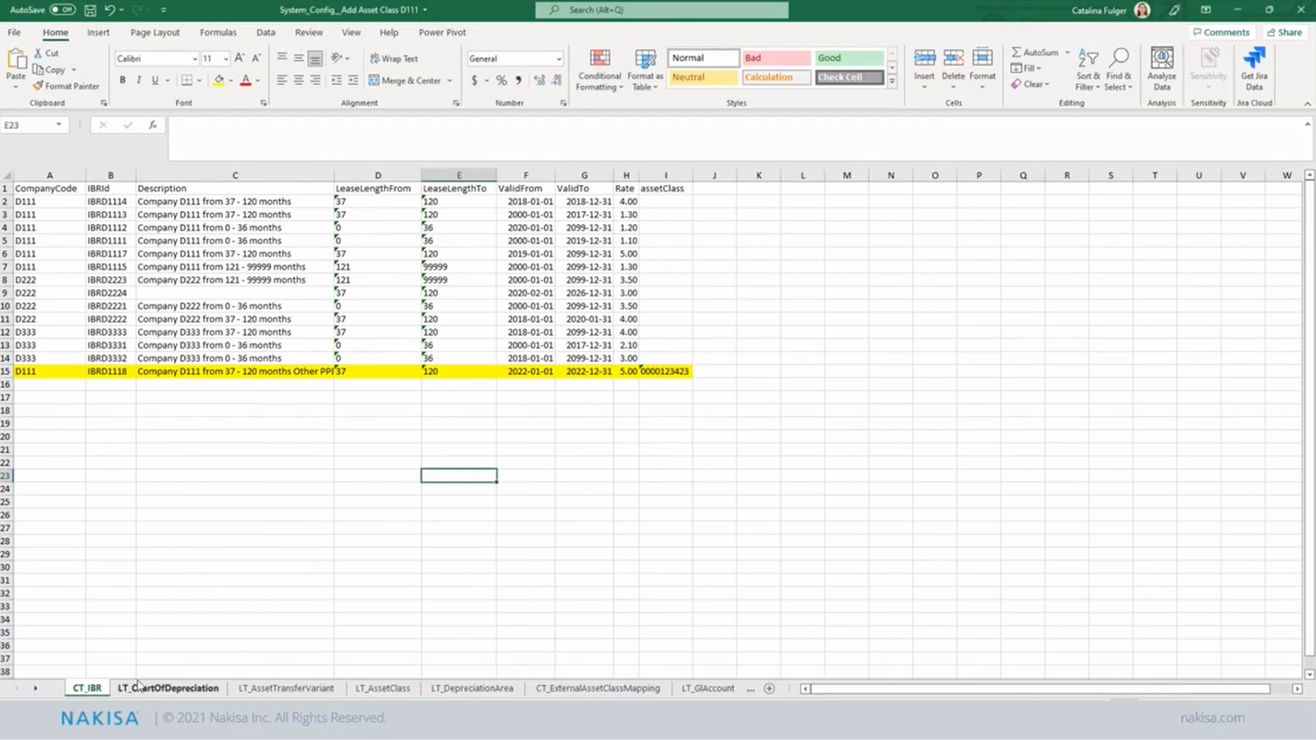
click(310, 448)
drag(45, 375, 669, 203)
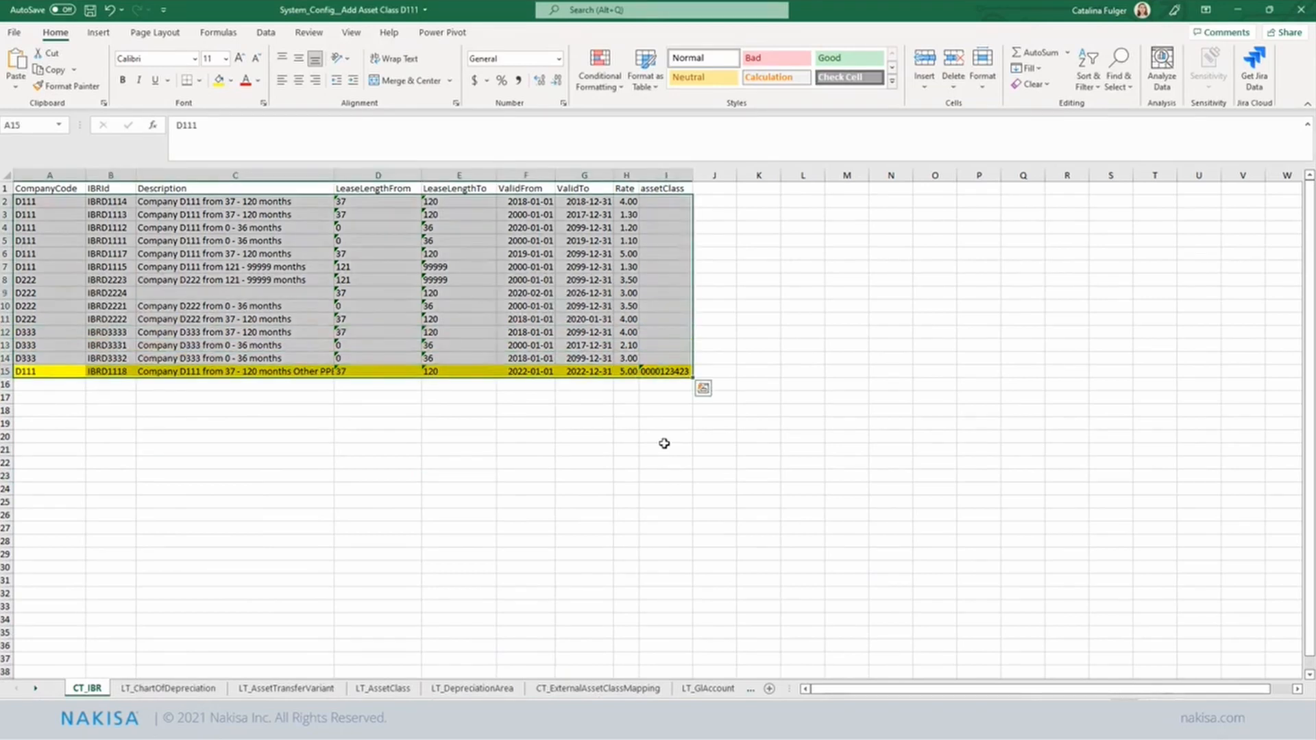
click(665, 462)
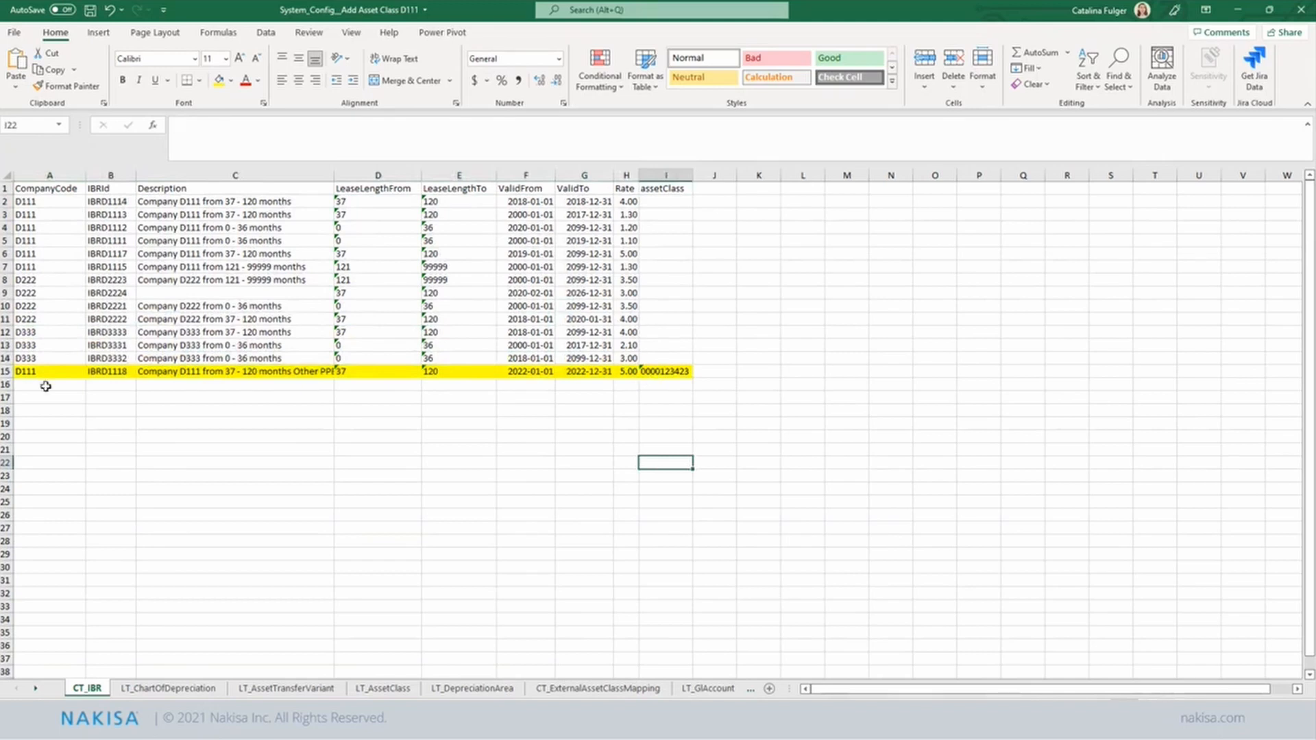
Step: Compare the assetClass value in the highlighted row 15 with the assetClass cell of the first record
click(668, 374)
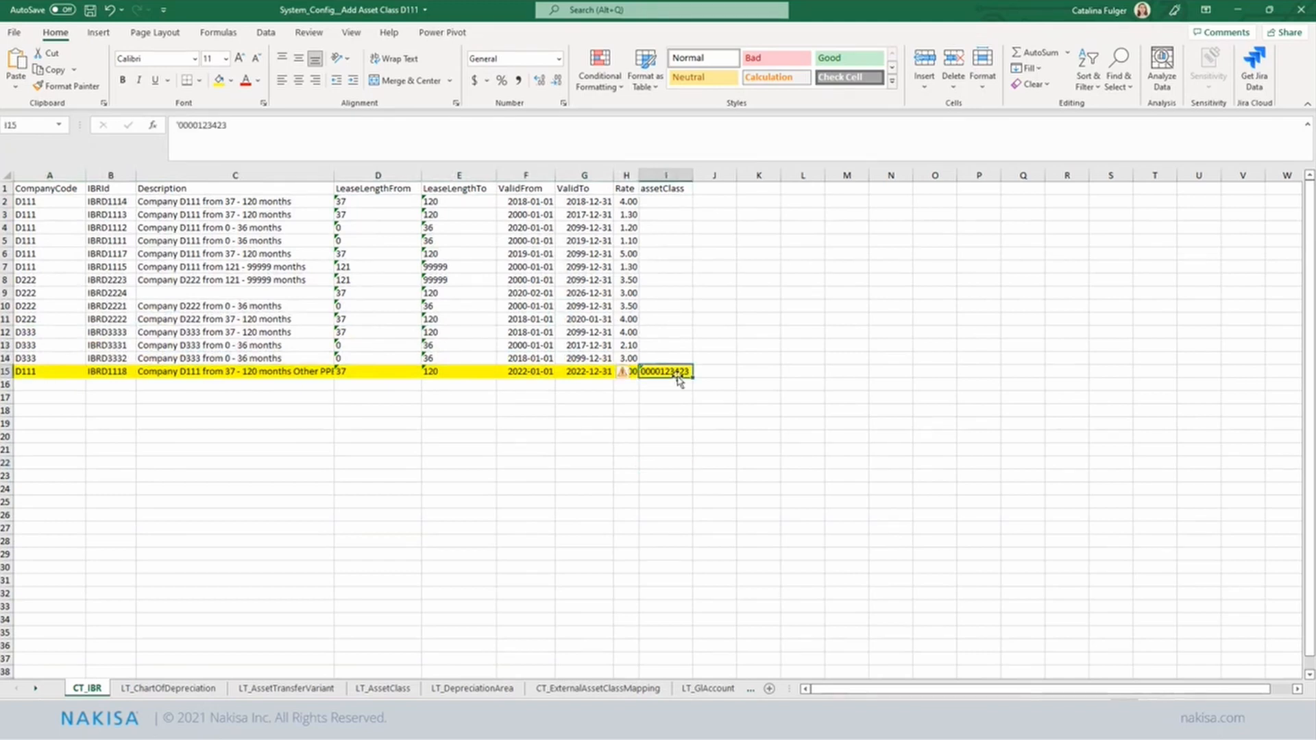
click(665, 203)
click(625, 435)
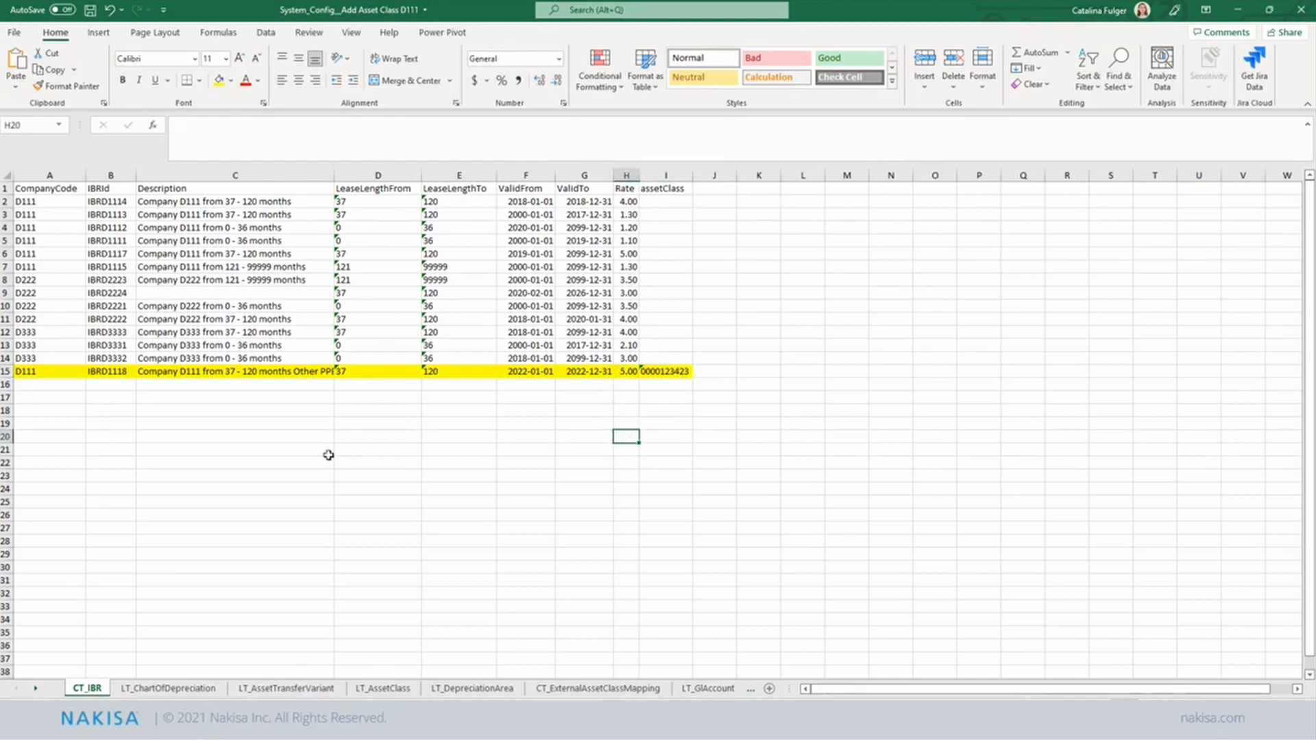
Step: Examine the IBRId column on CT_IBR, comparing the new row's ID with those of the existing records
click(93, 370)
drag(104, 202, 109, 371)
click(115, 175)
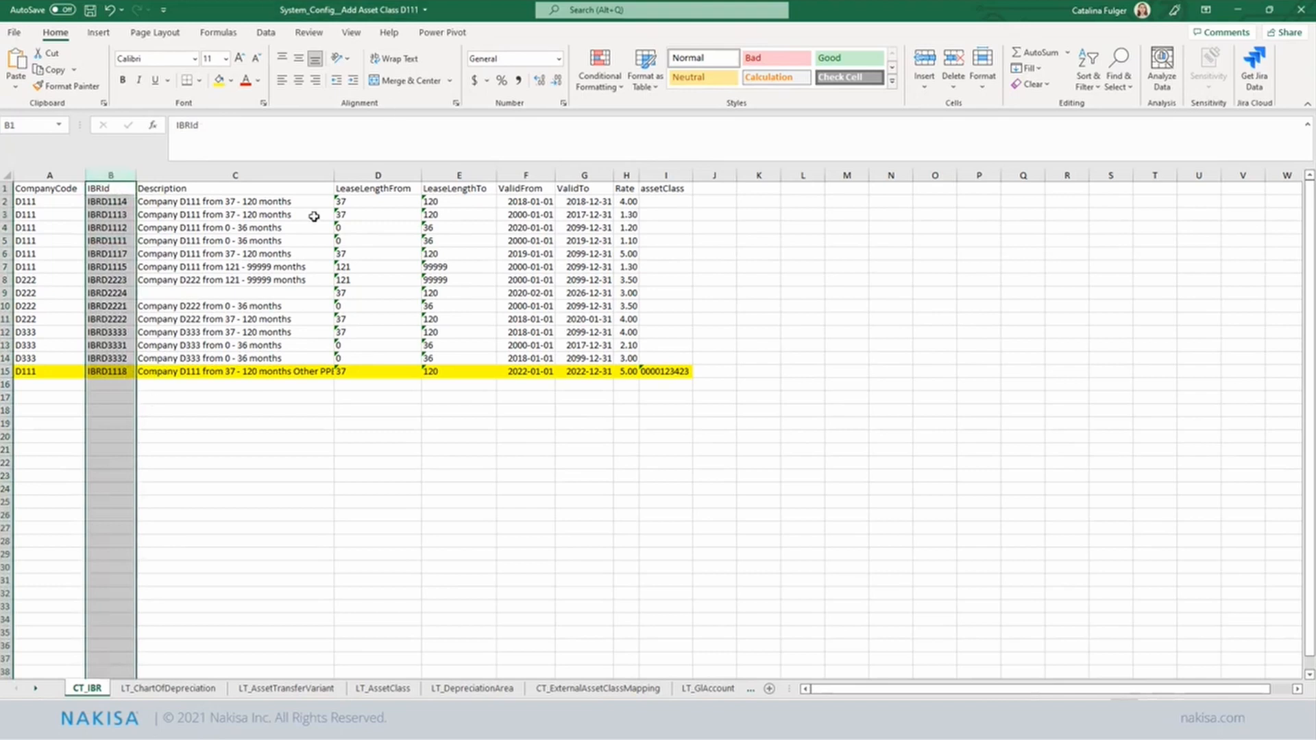
click(268, 304)
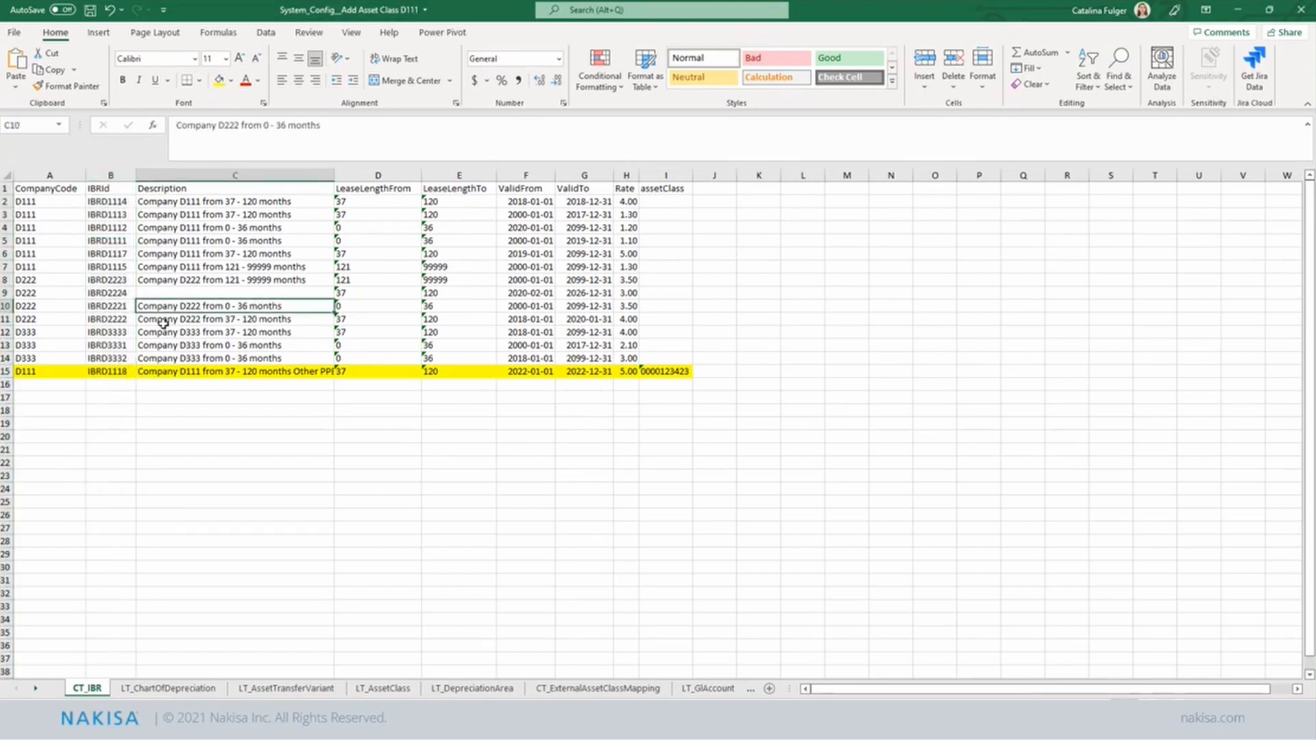
click(111, 359)
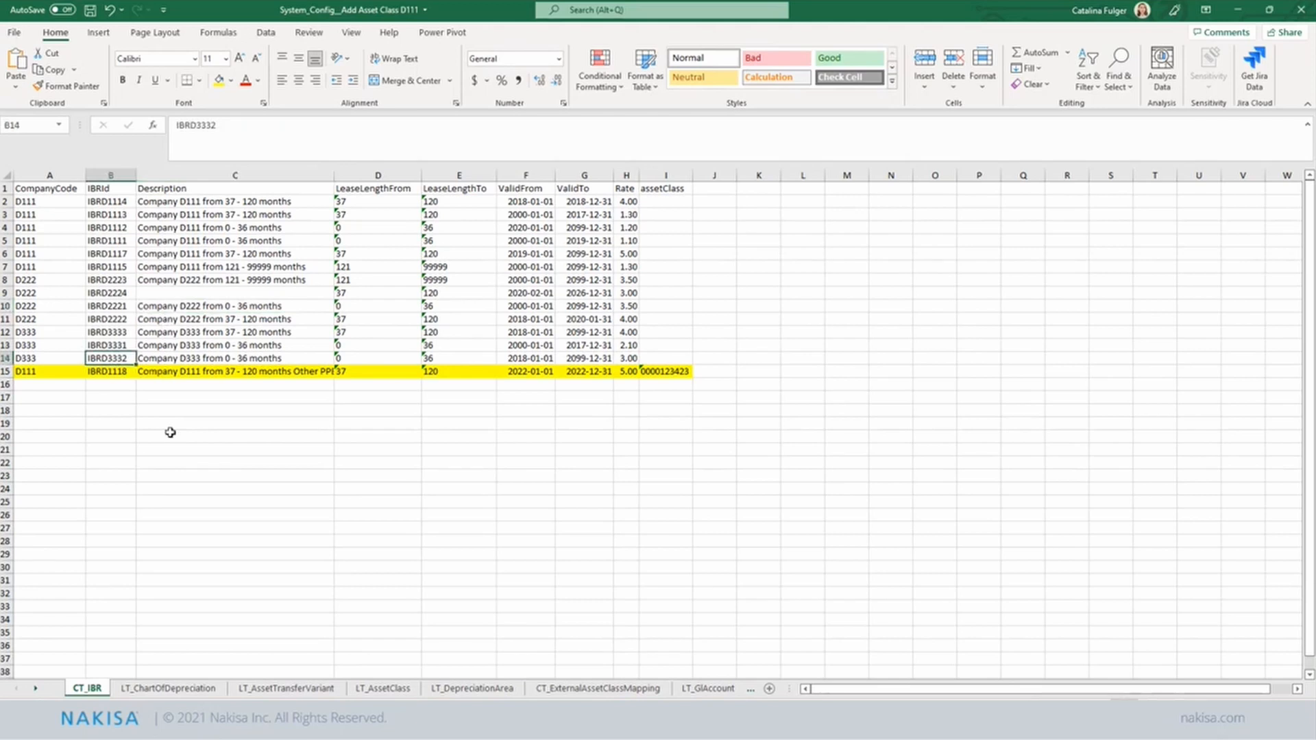
Step: Compare the existing IBR records in rows 2 to 14 with the added record in row 15
click(4, 202)
drag(3, 202, 3, 363)
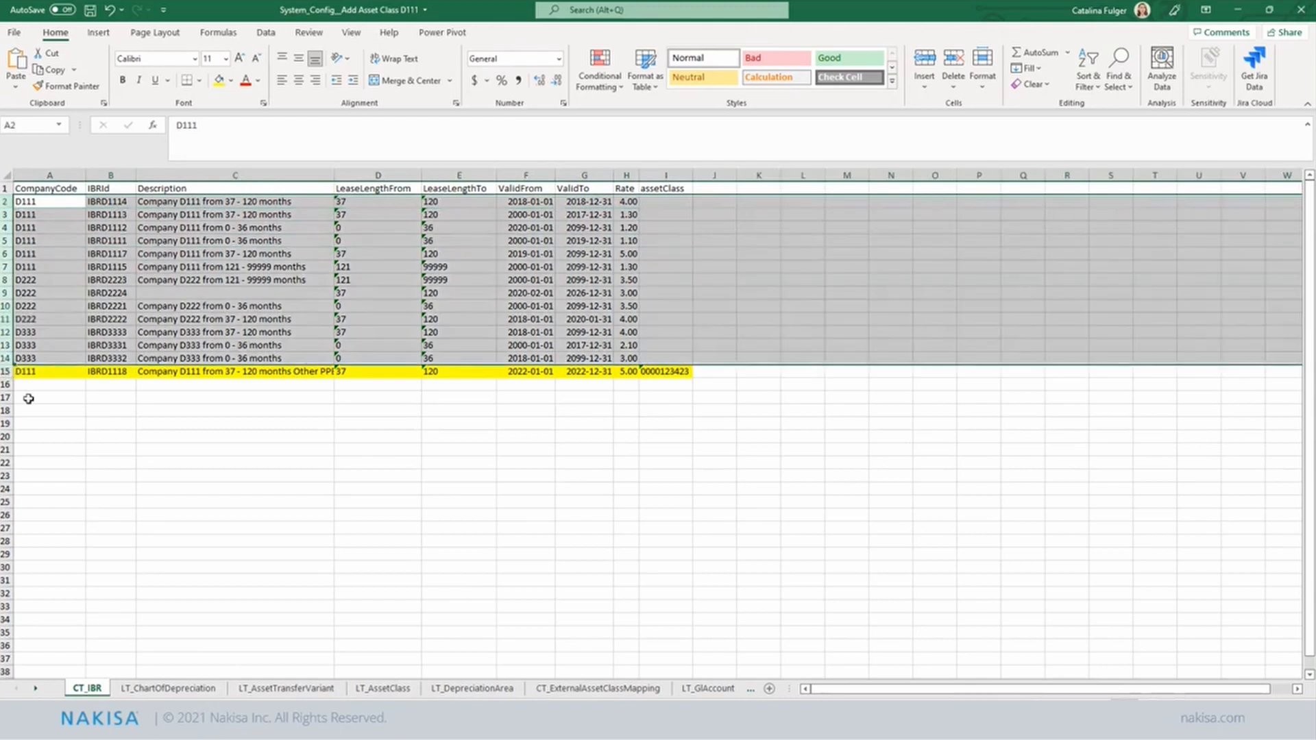
click(11, 376)
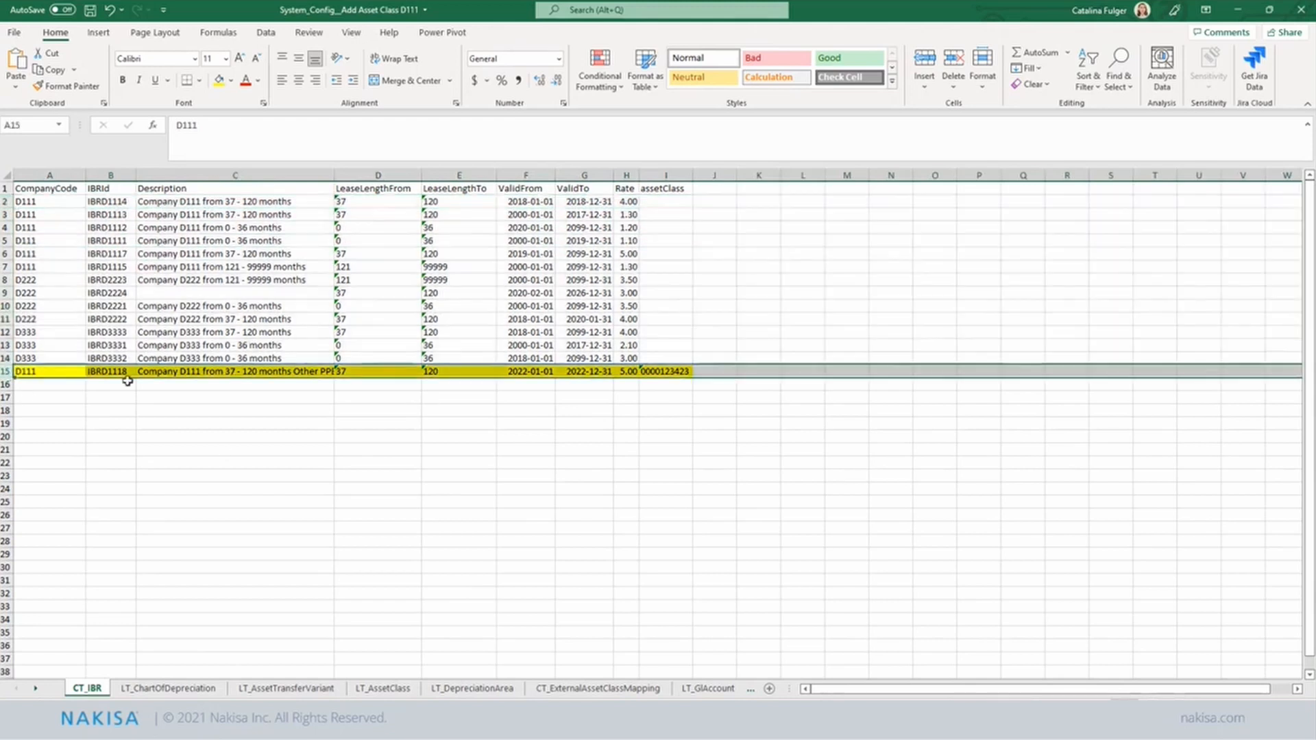
click(149, 242)
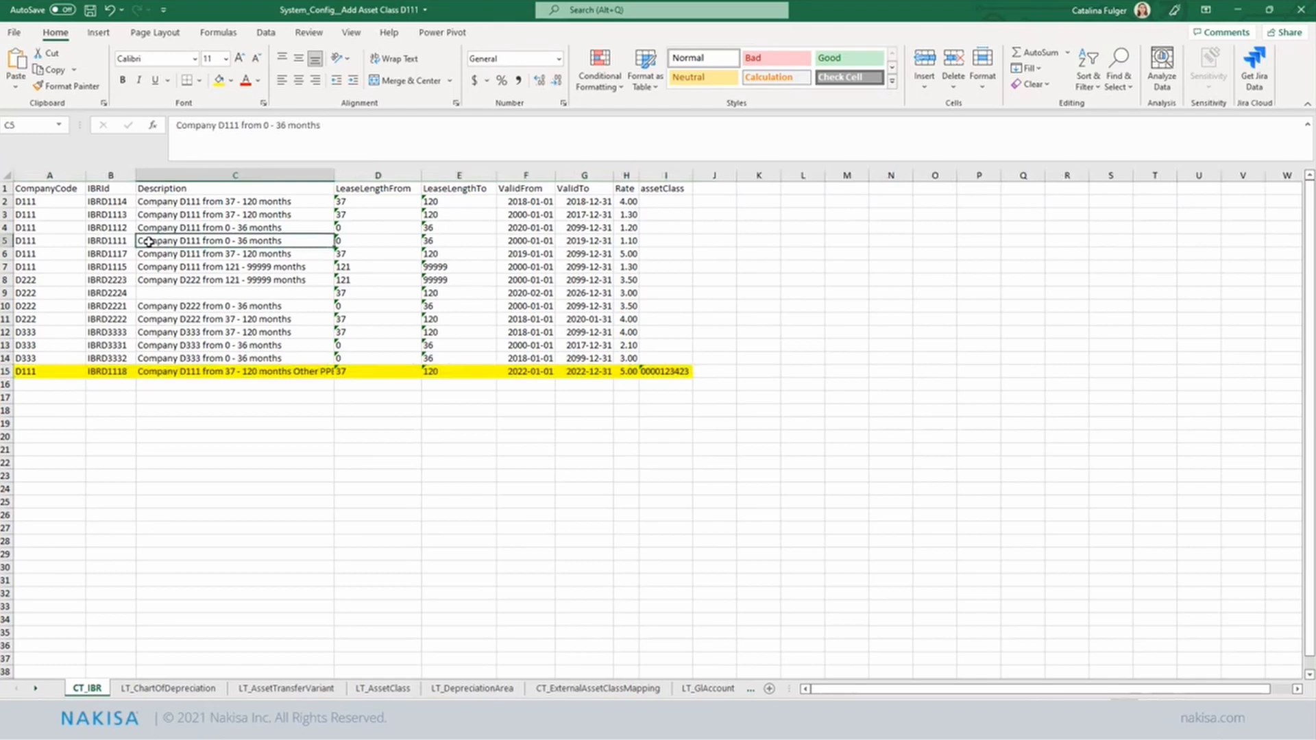
Step: Open the LT_ChartOfDepreciation sheet and select the chart of depreciation record for company D111
click(168, 688)
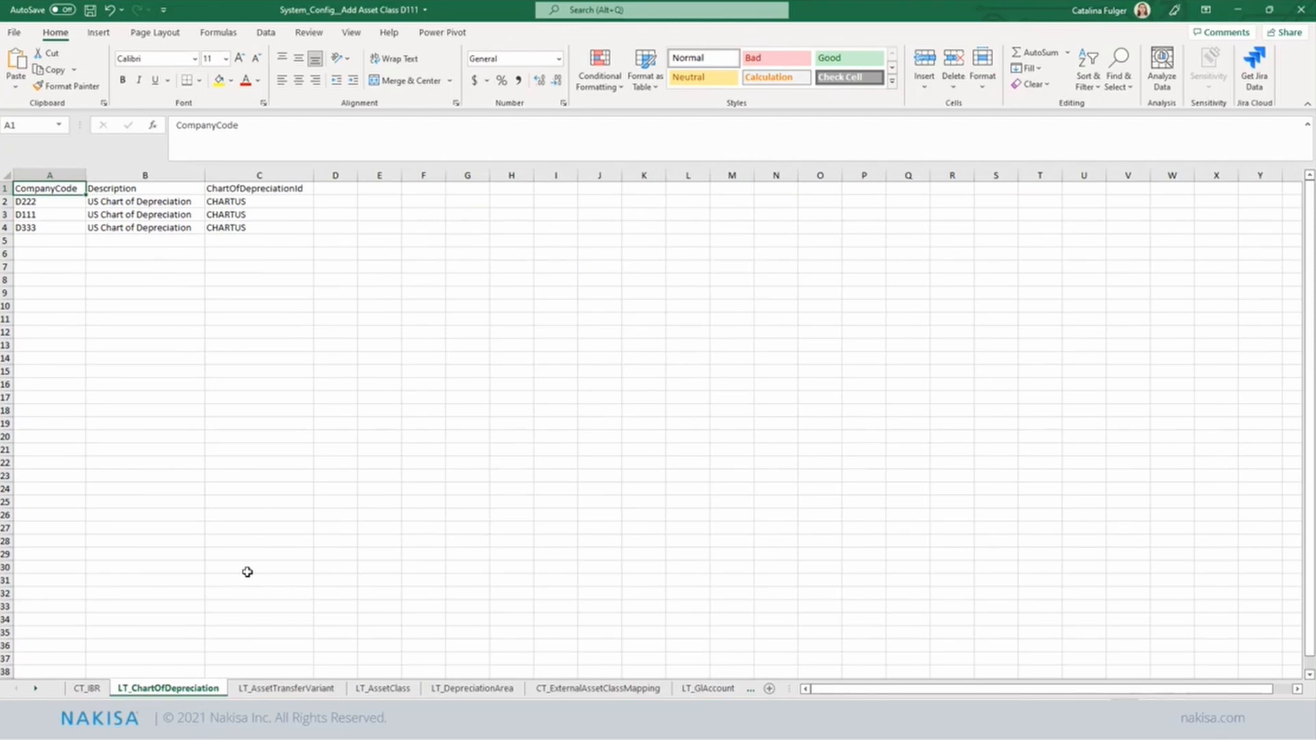
drag(74, 214, 241, 215)
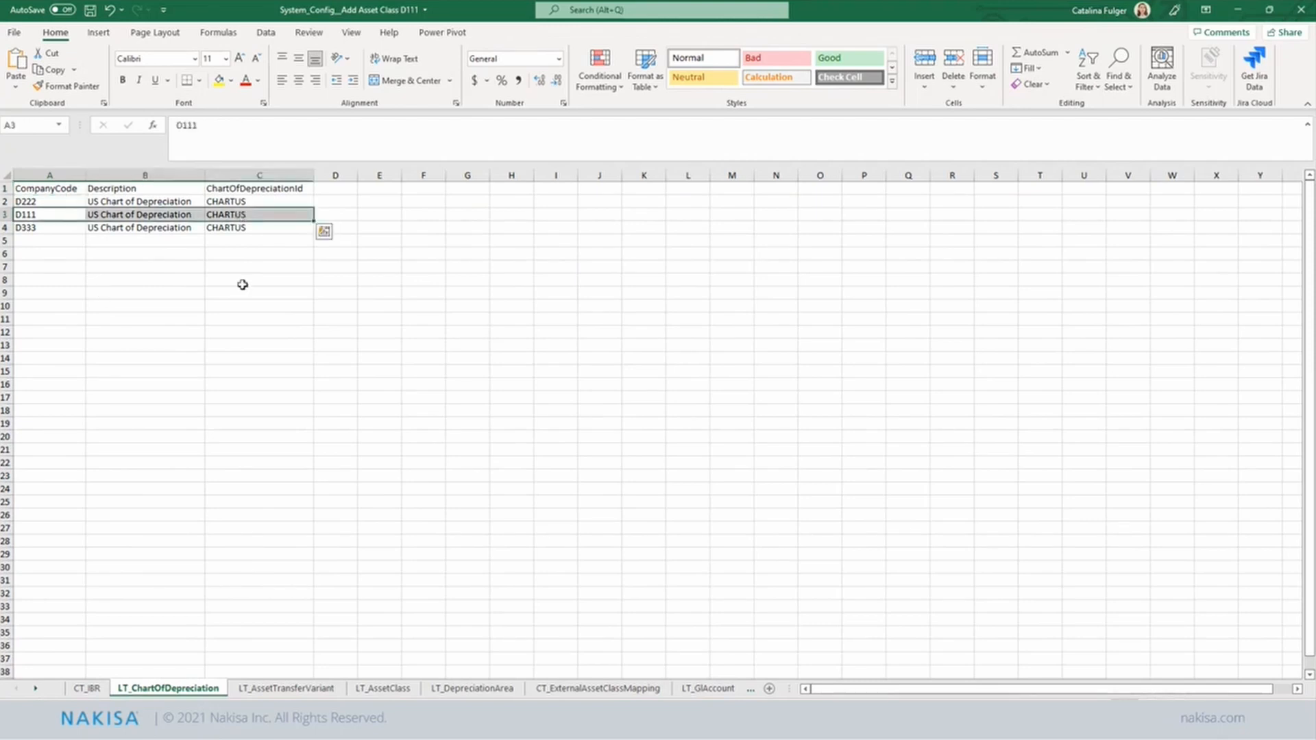
Step: Check company D111's ChartOfDepreciationId and open the LT_AssetTransferVariant sheet
click(240, 302)
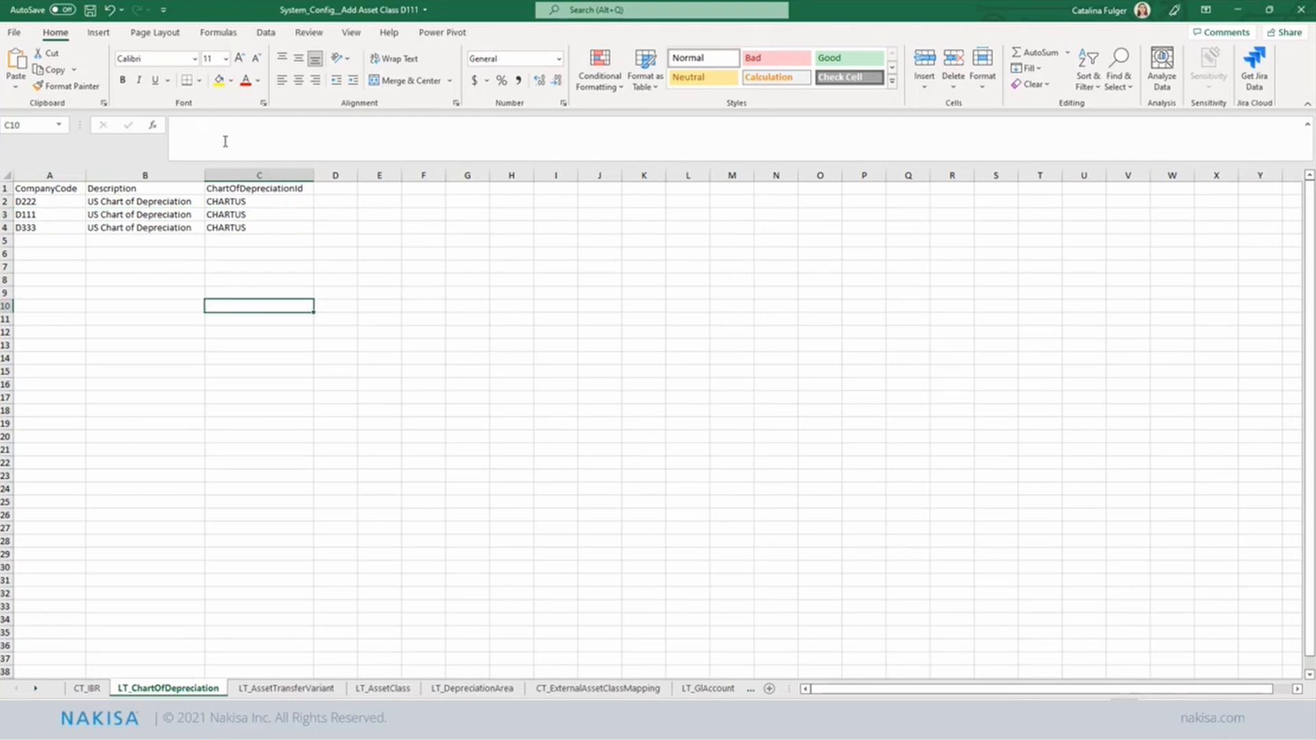
click(303, 216)
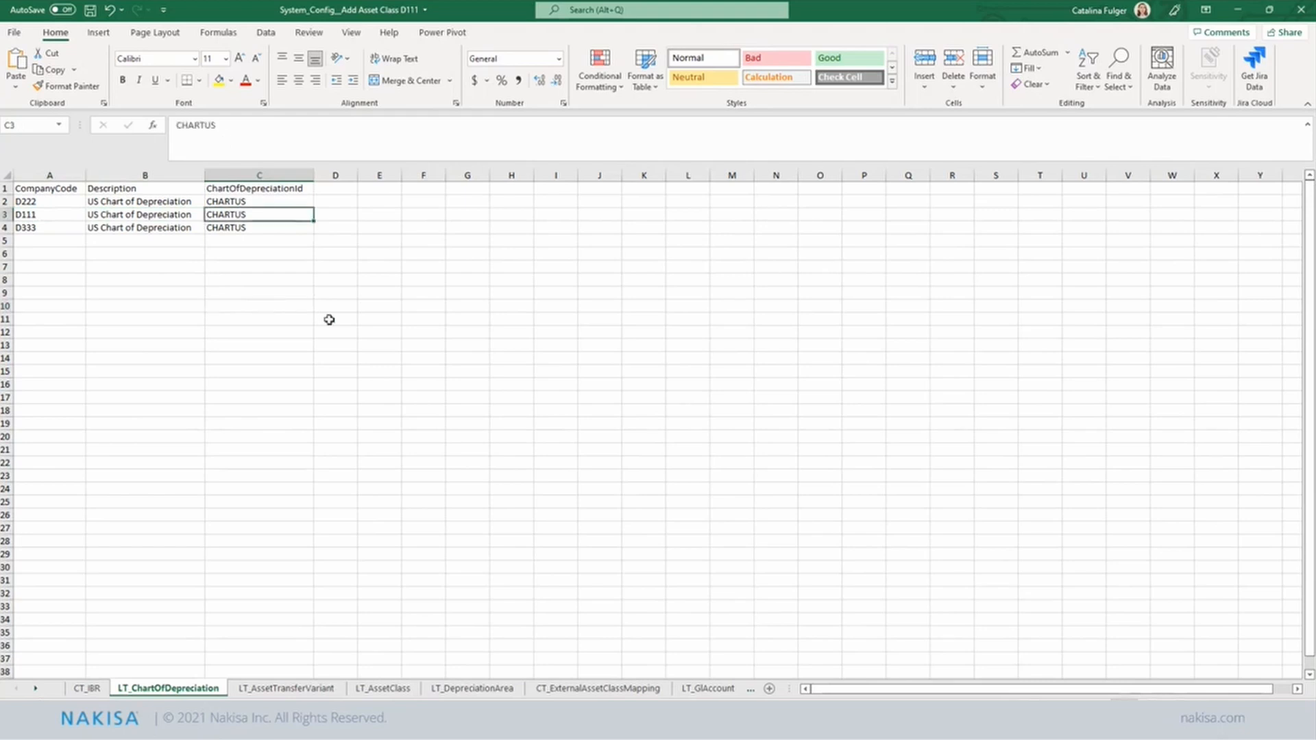
click(284, 689)
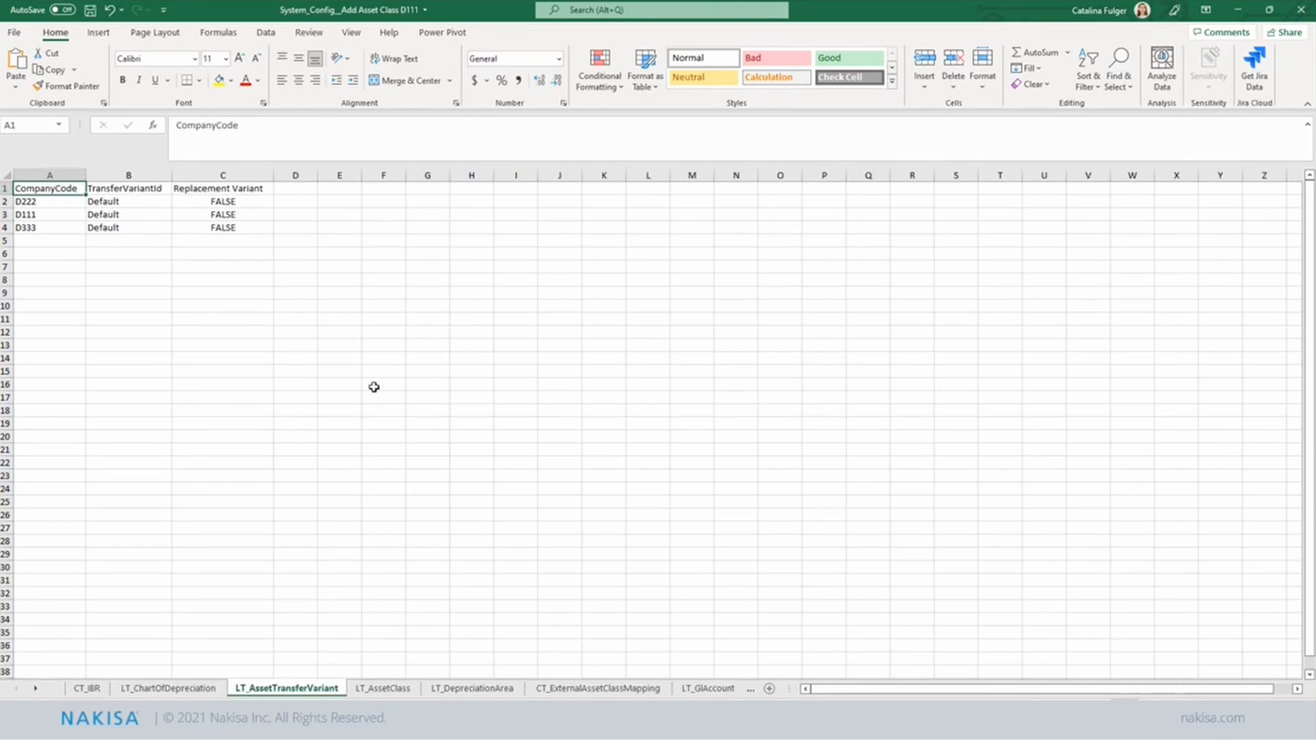
Step: Open the LT_AssetClass sheet and inspect the AssetClassId and English description of the highlighted row 29
click(401, 689)
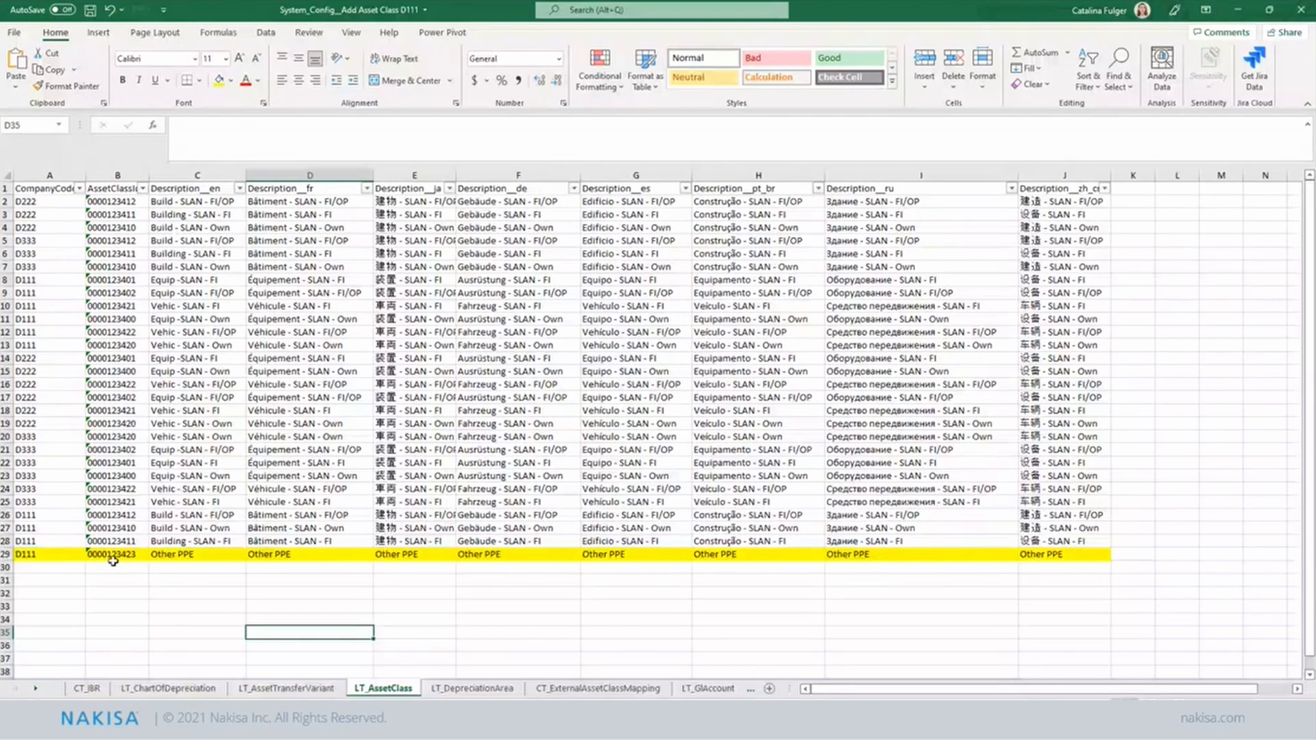
click(113, 555)
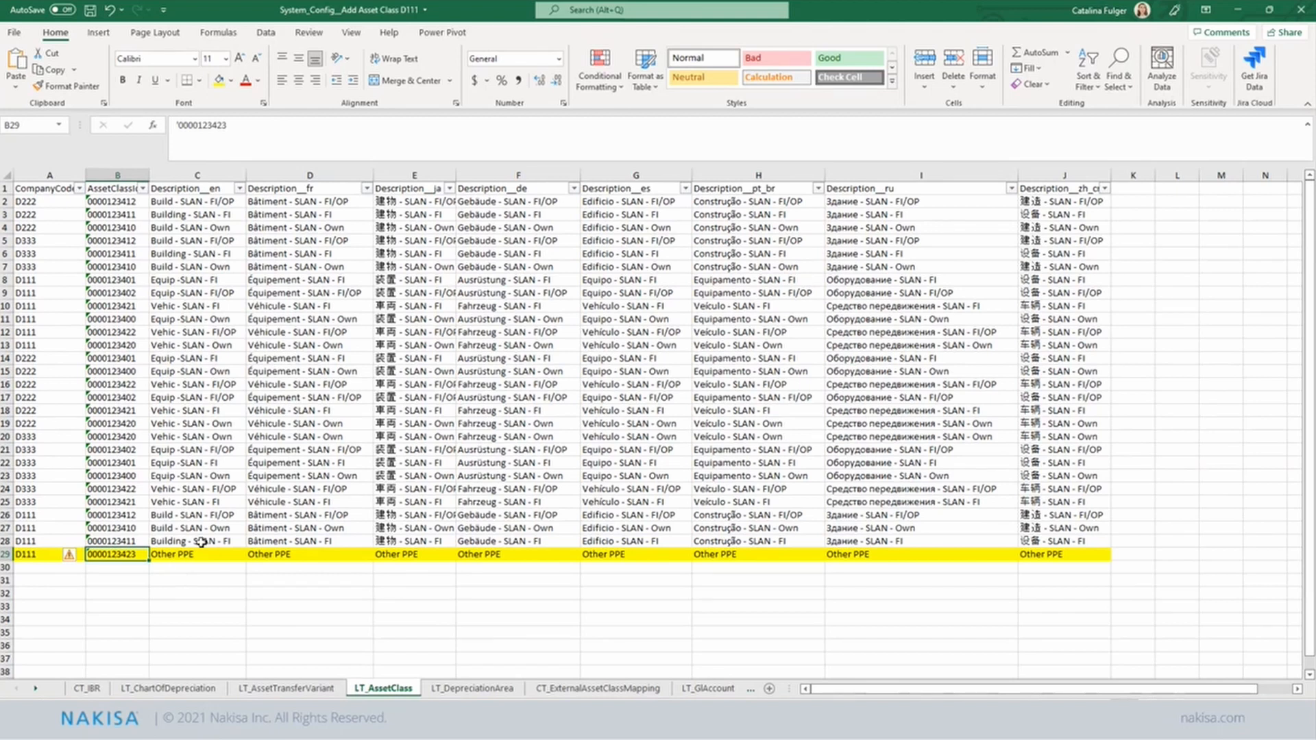
click(199, 552)
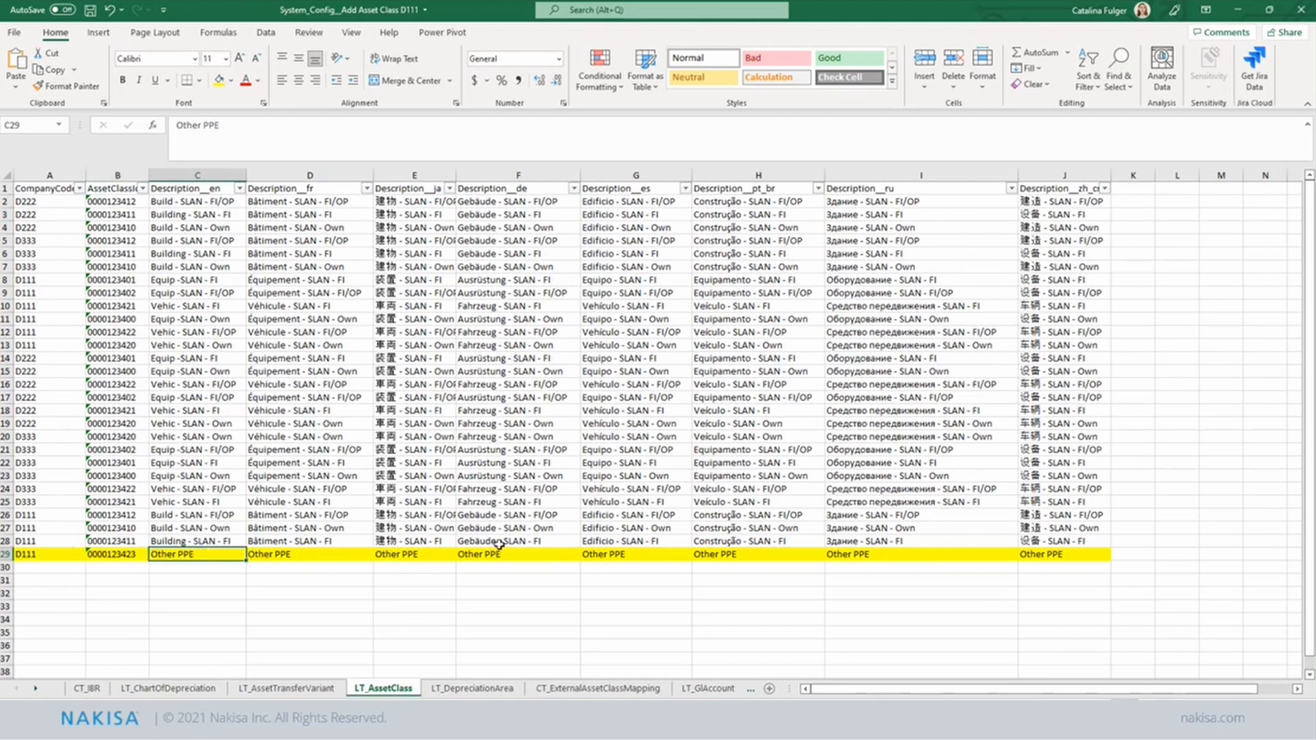
Step: Open the LT_DepreciationArea sheet and examine the first highlighted record in row 20, including its DepreciationAreaId
click(501, 690)
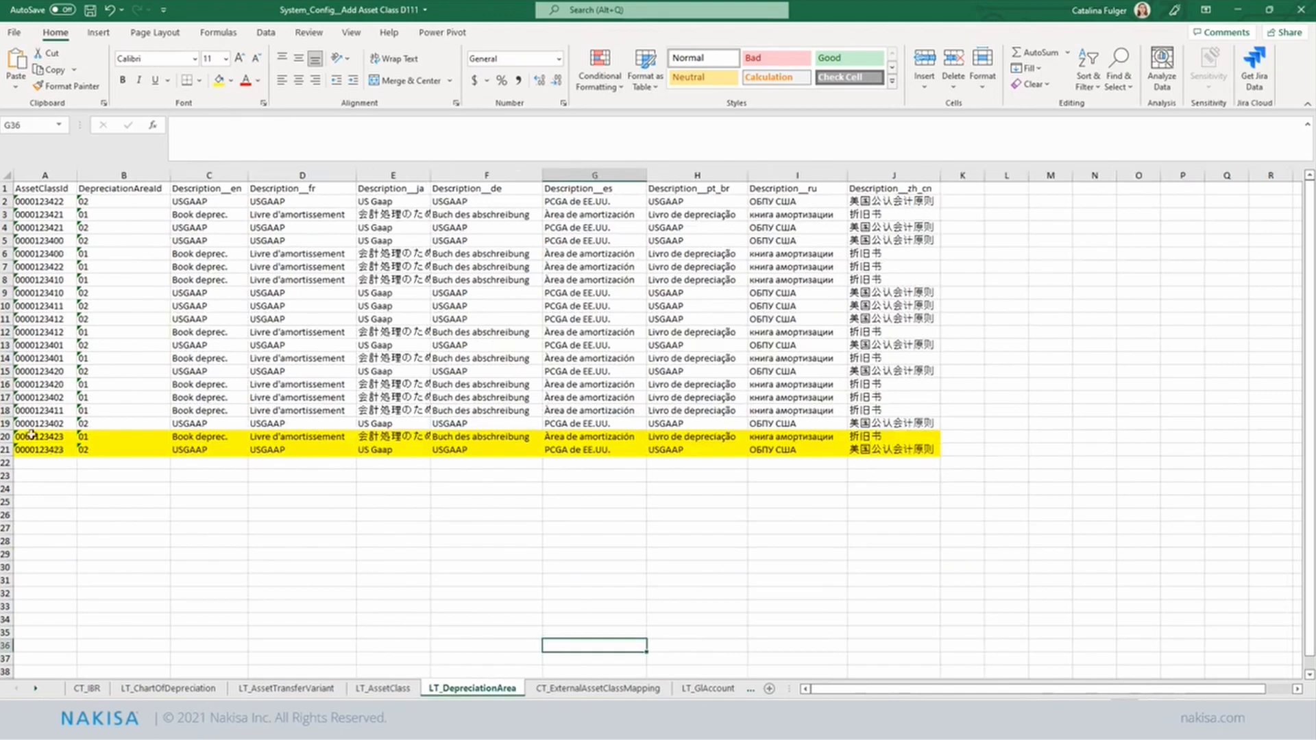
drag(28, 437, 863, 436)
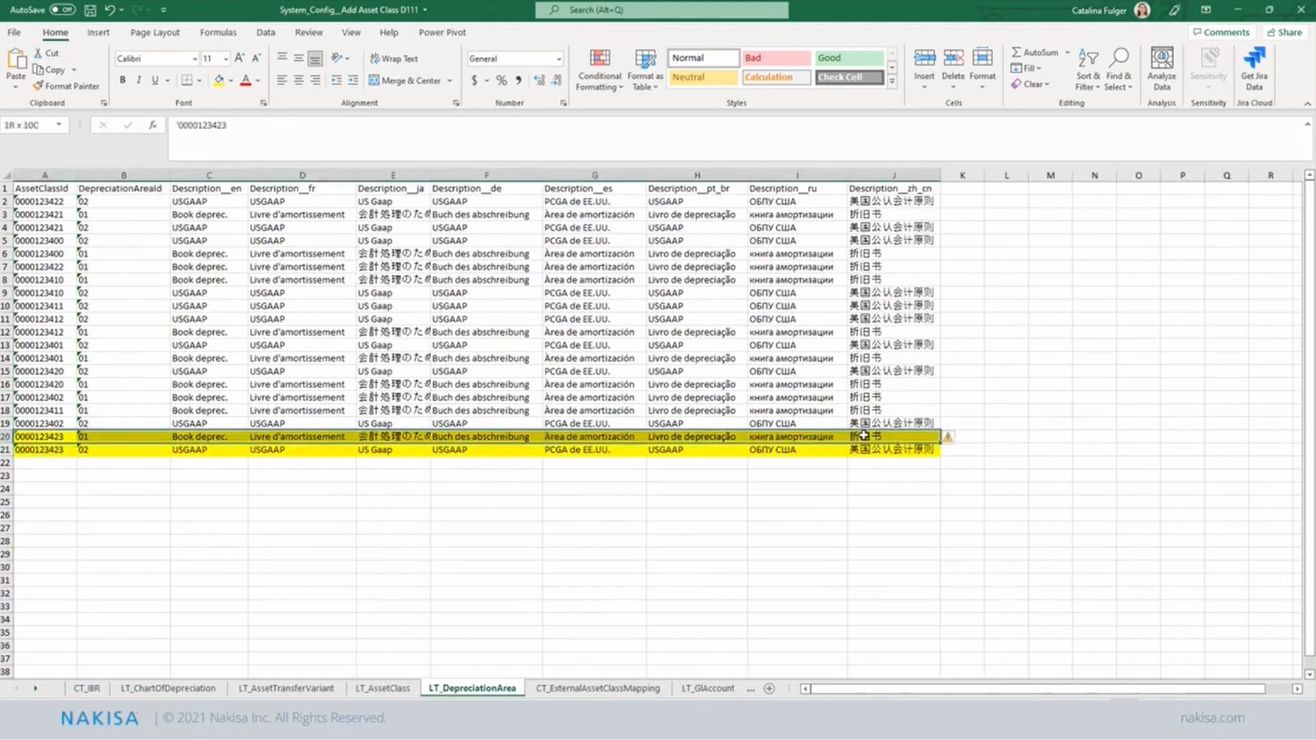
click(693, 515)
click(122, 442)
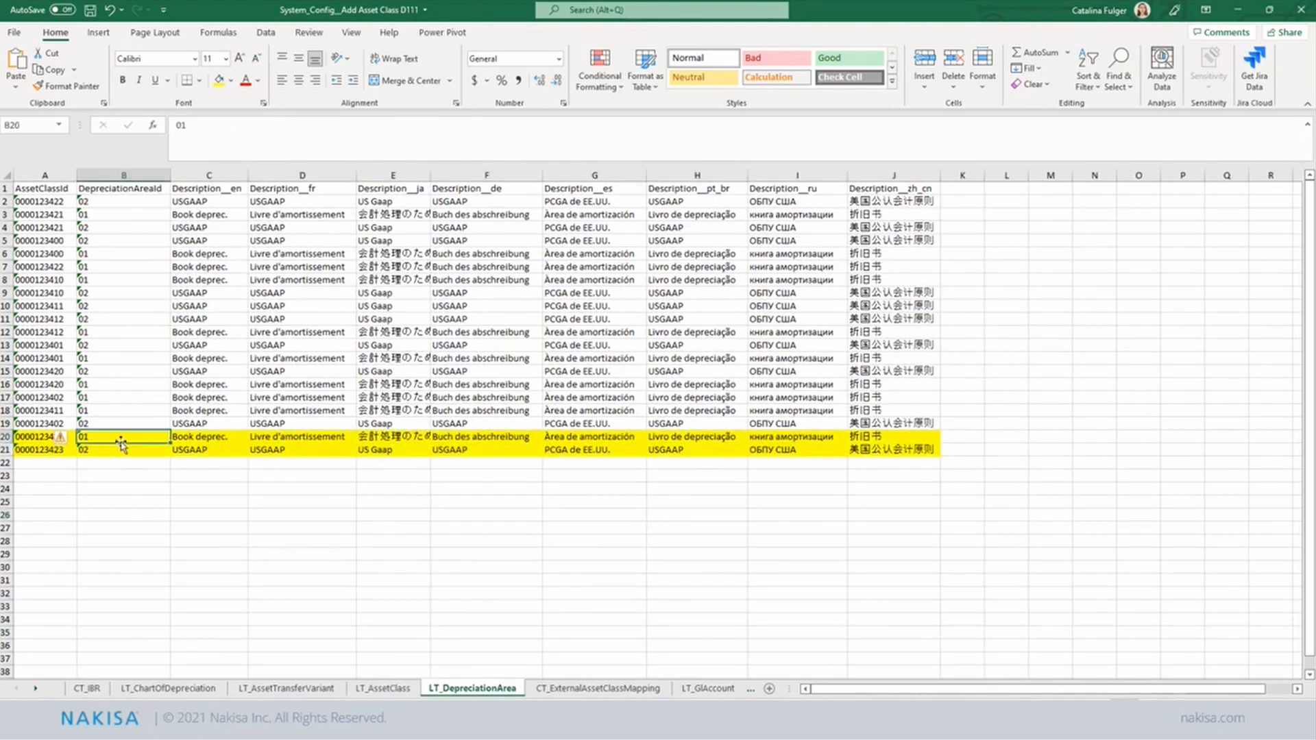
click(156, 515)
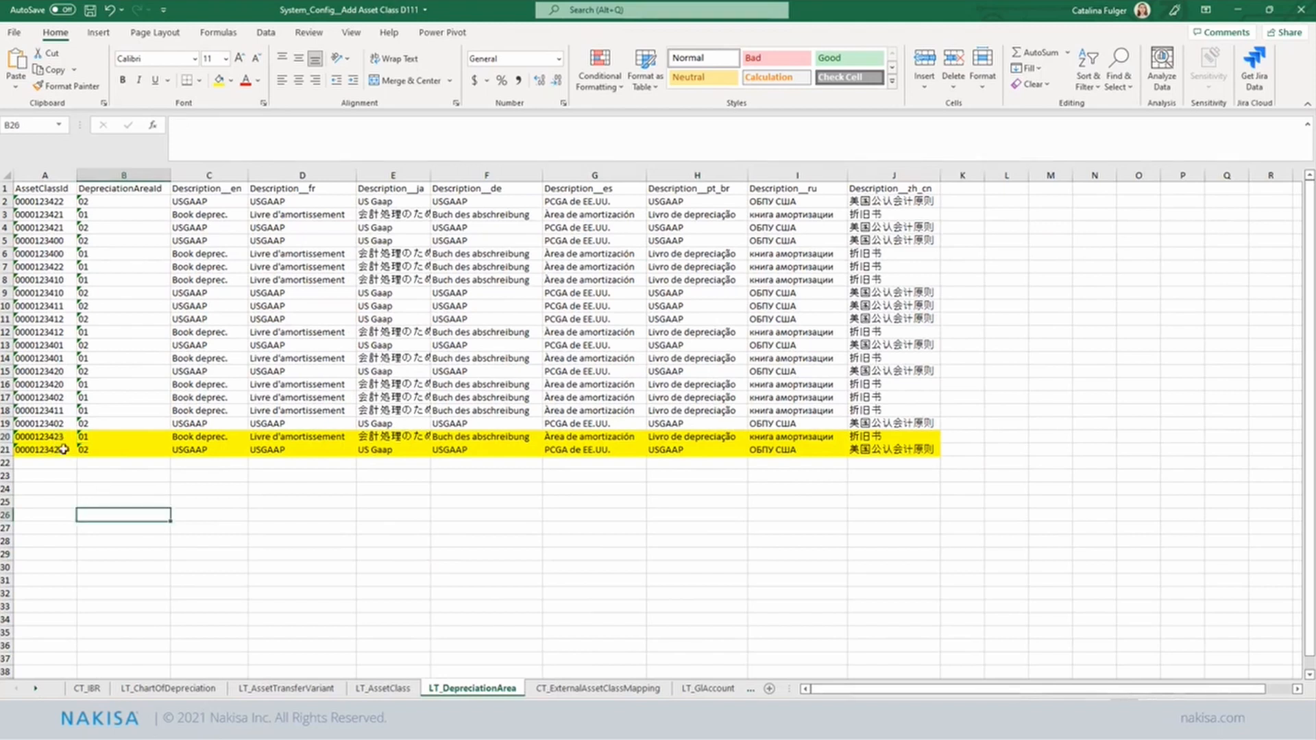
Step: Review both highlighted depreciation area records in rows 20 and 21, checking row 20's AssetClassId and DepreciationAreaId
drag(55, 436, 867, 446)
click(465, 508)
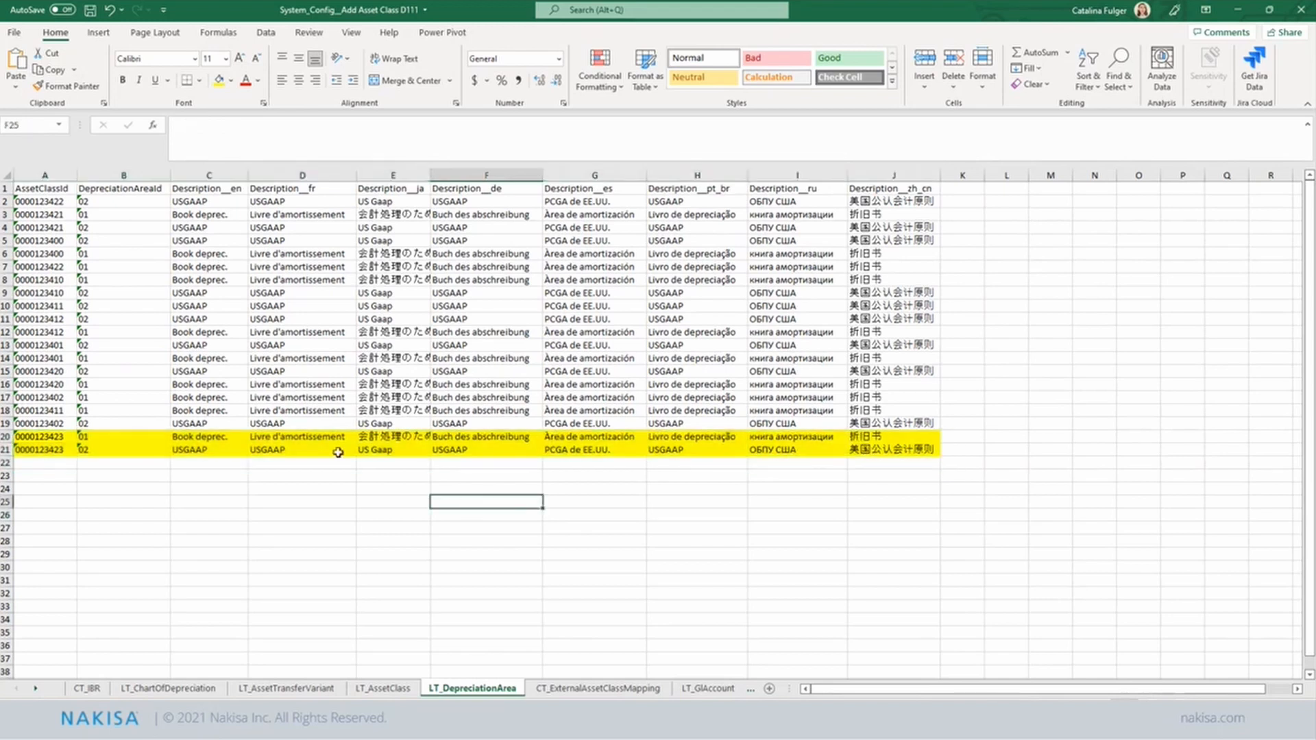
click(59, 438)
click(130, 442)
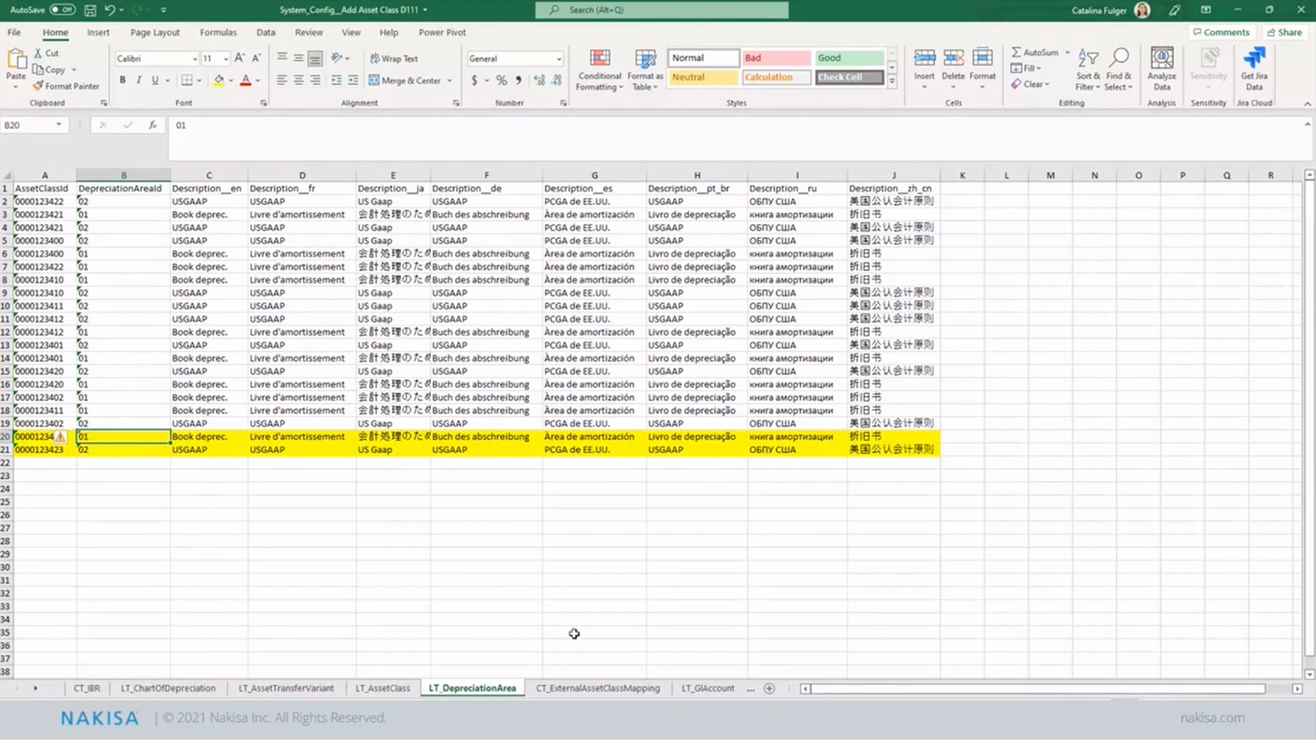
Step: Open the CT_ExternalAssetClassMapping sheet and review the highlighted rows 29 to 31 with their accounting standards
key(ctrl+Page_Down)
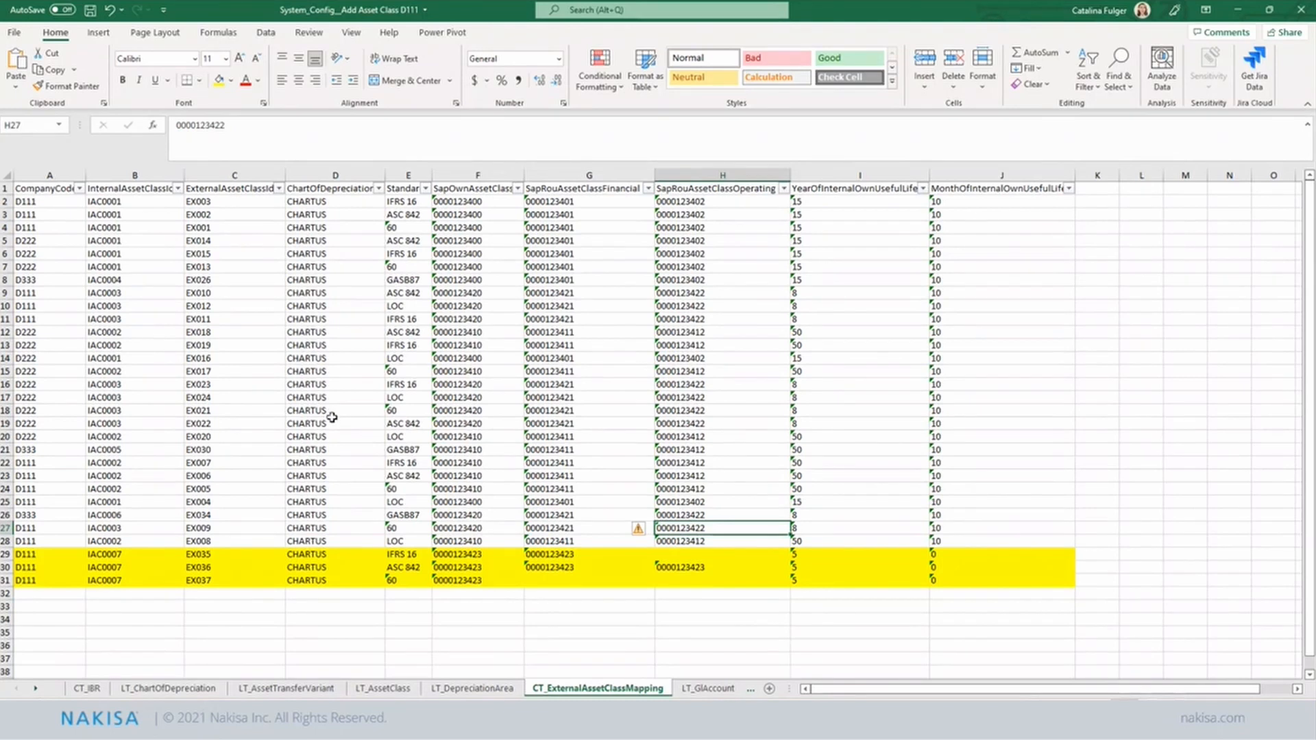
drag(41, 557, 711, 579)
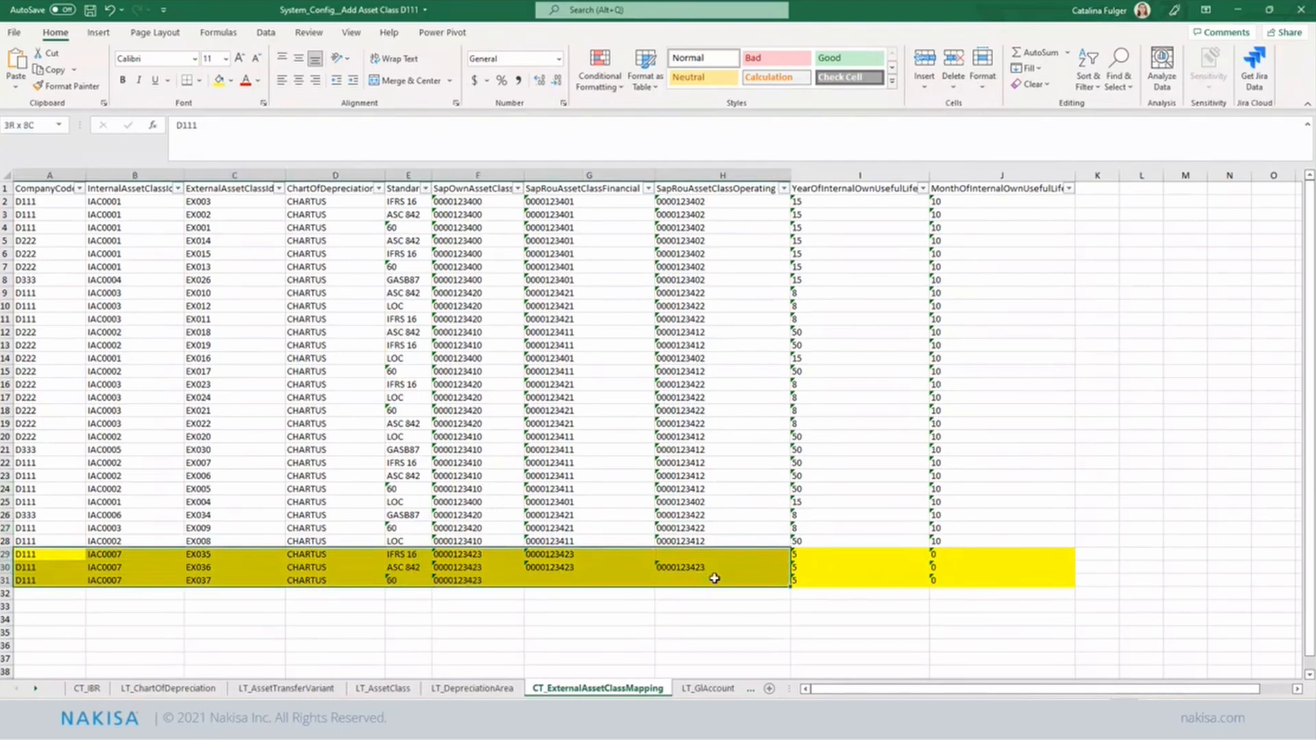
click(416, 559)
click(421, 581)
click(423, 619)
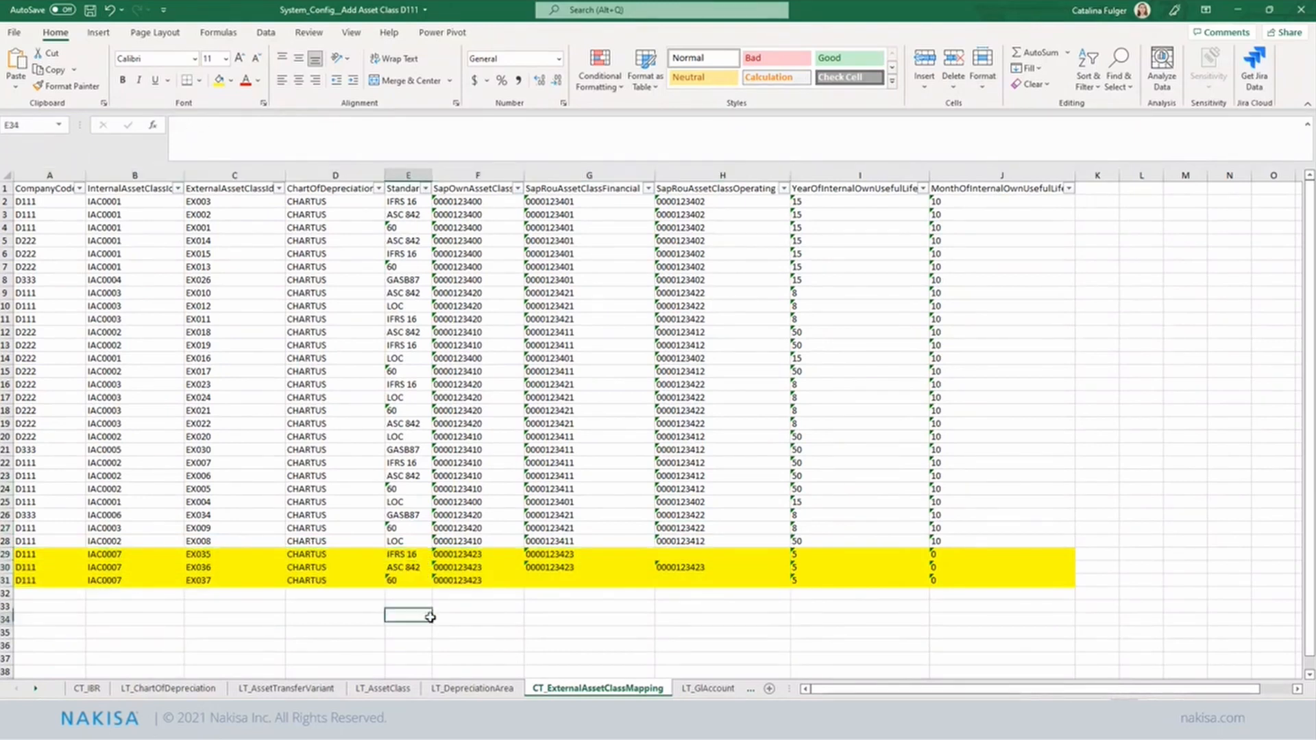
Step: Check the chart of depreciation and SapOwnAssetClass values of the highlighted mapping rows
click(347, 558)
click(347, 580)
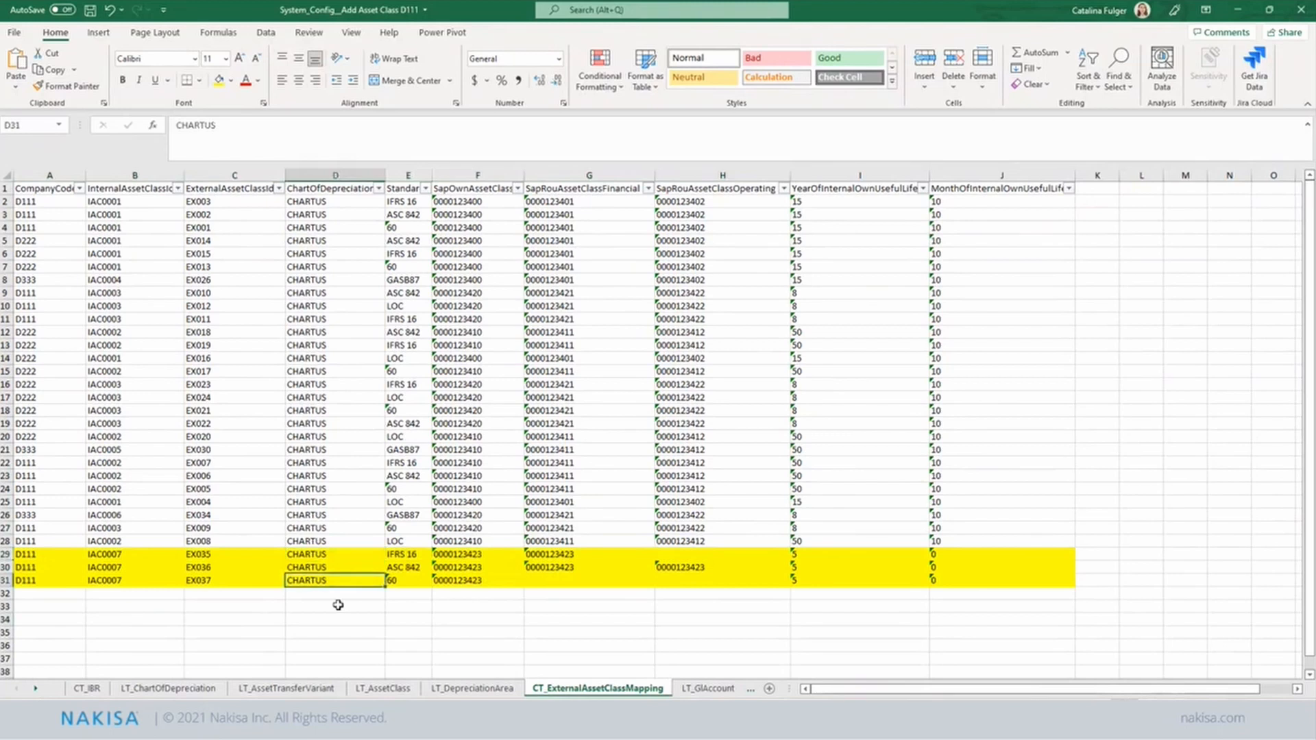
click(338, 605)
click(488, 554)
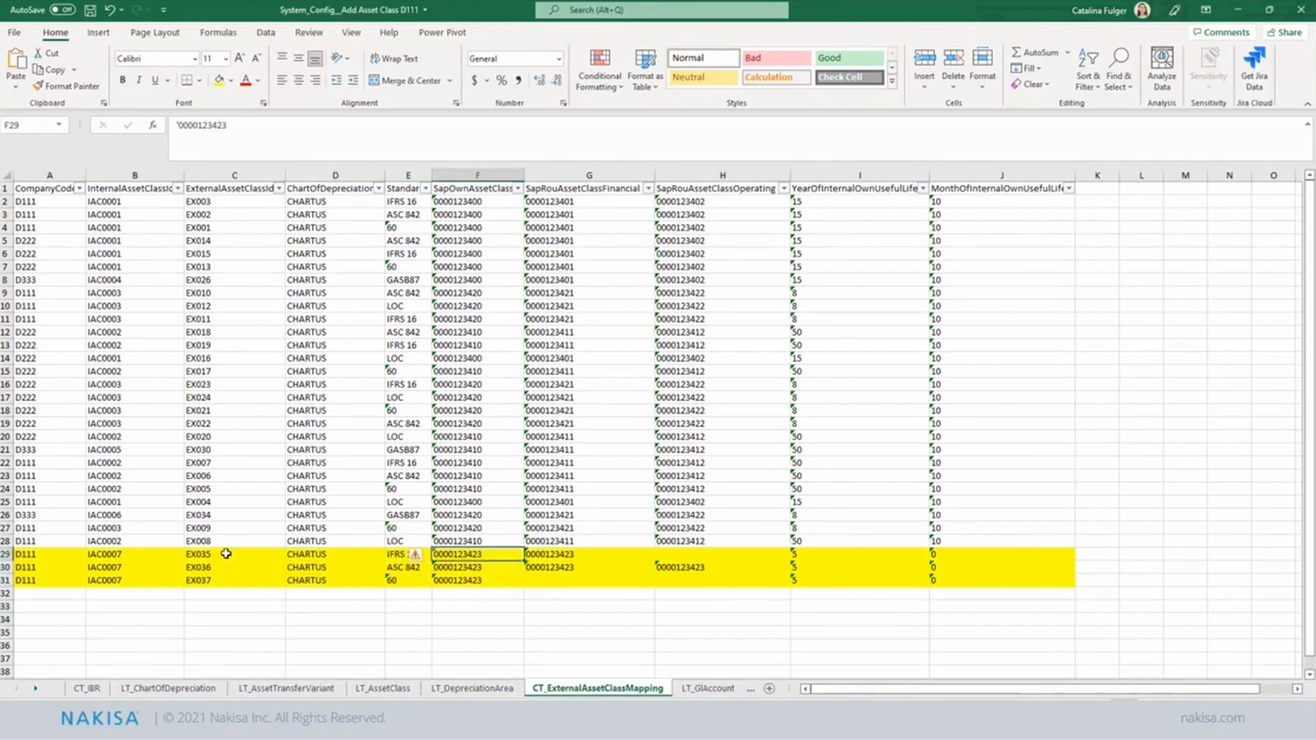
Step: Examine the InternalAssetClassId and ExternalAssetClassId values of the highlighted rows 29 to 31
click(107, 555)
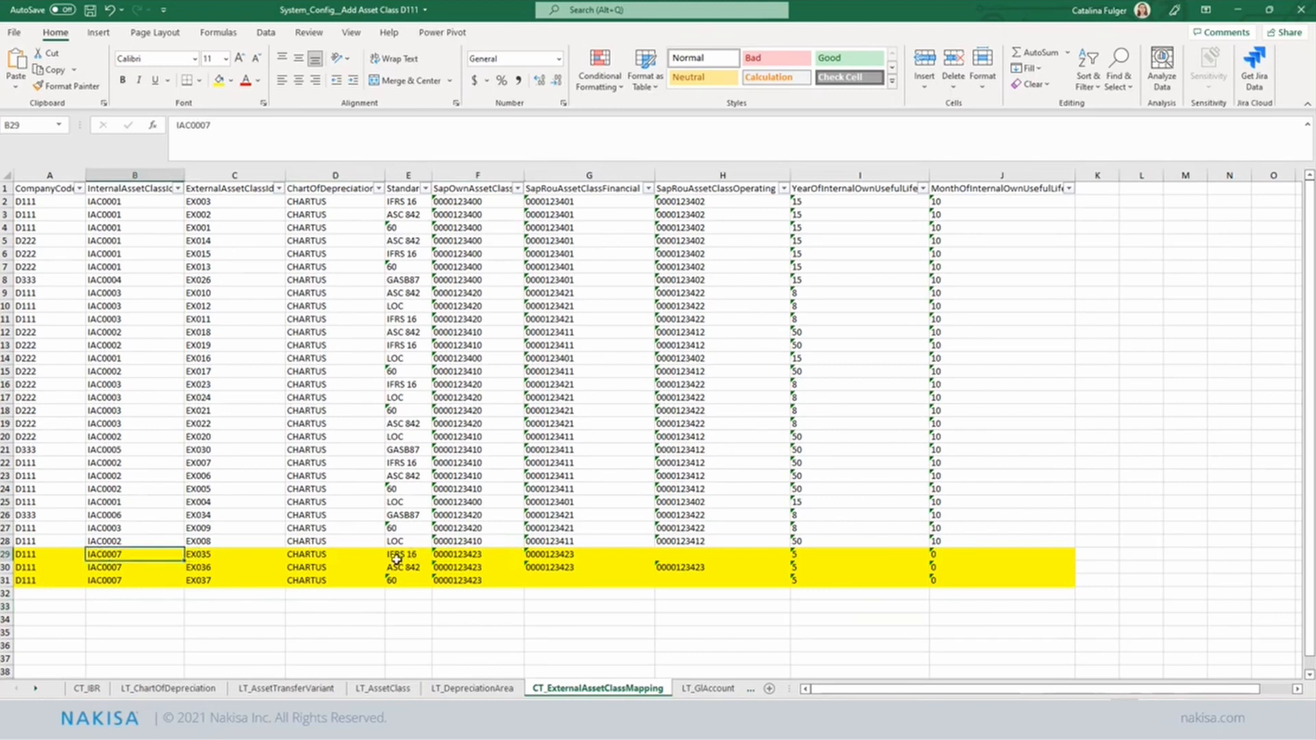
drag(205, 554, 224, 582)
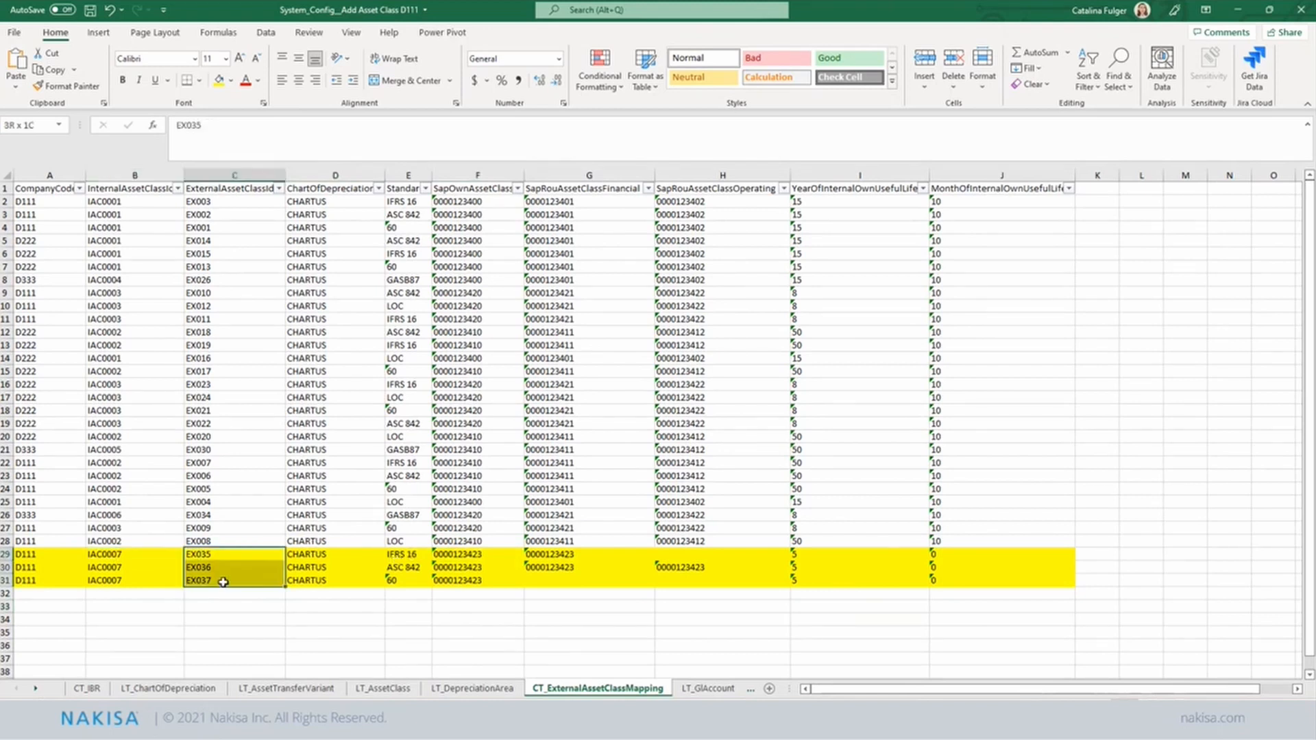
click(258, 272)
key(ctrl+Up)
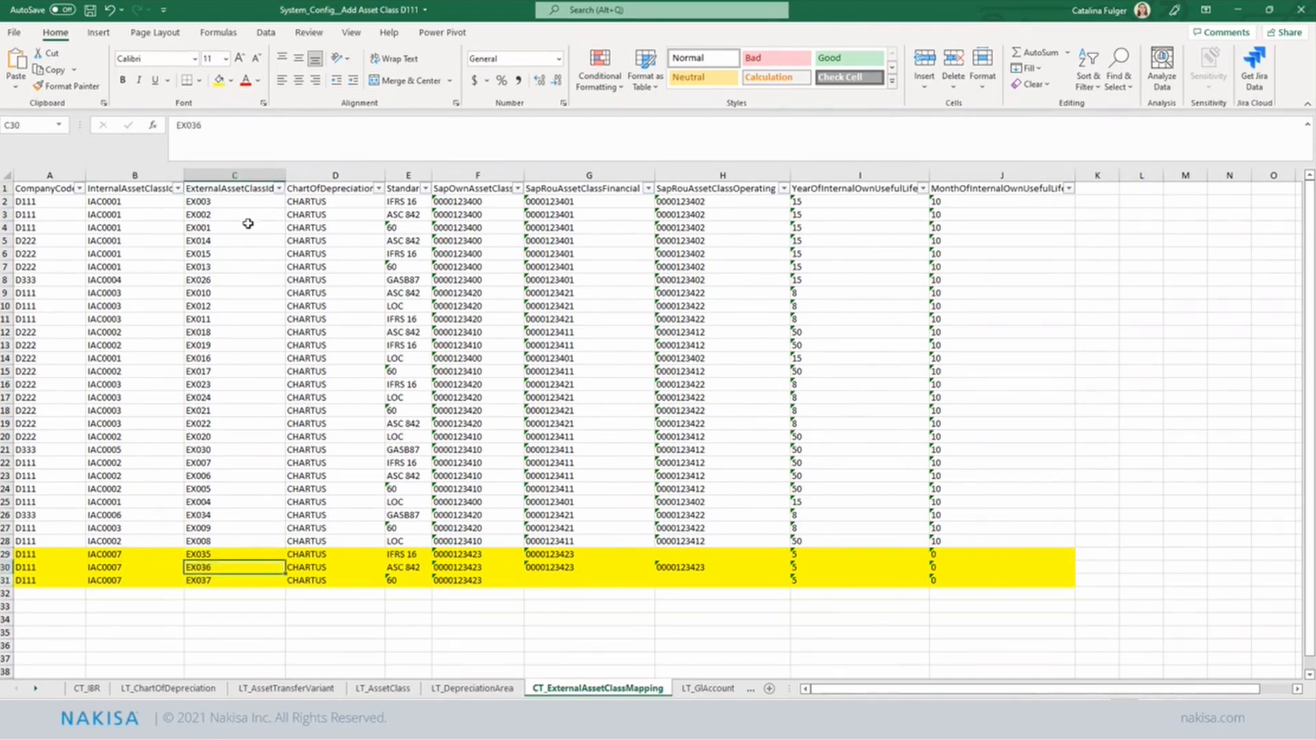
click(227, 556)
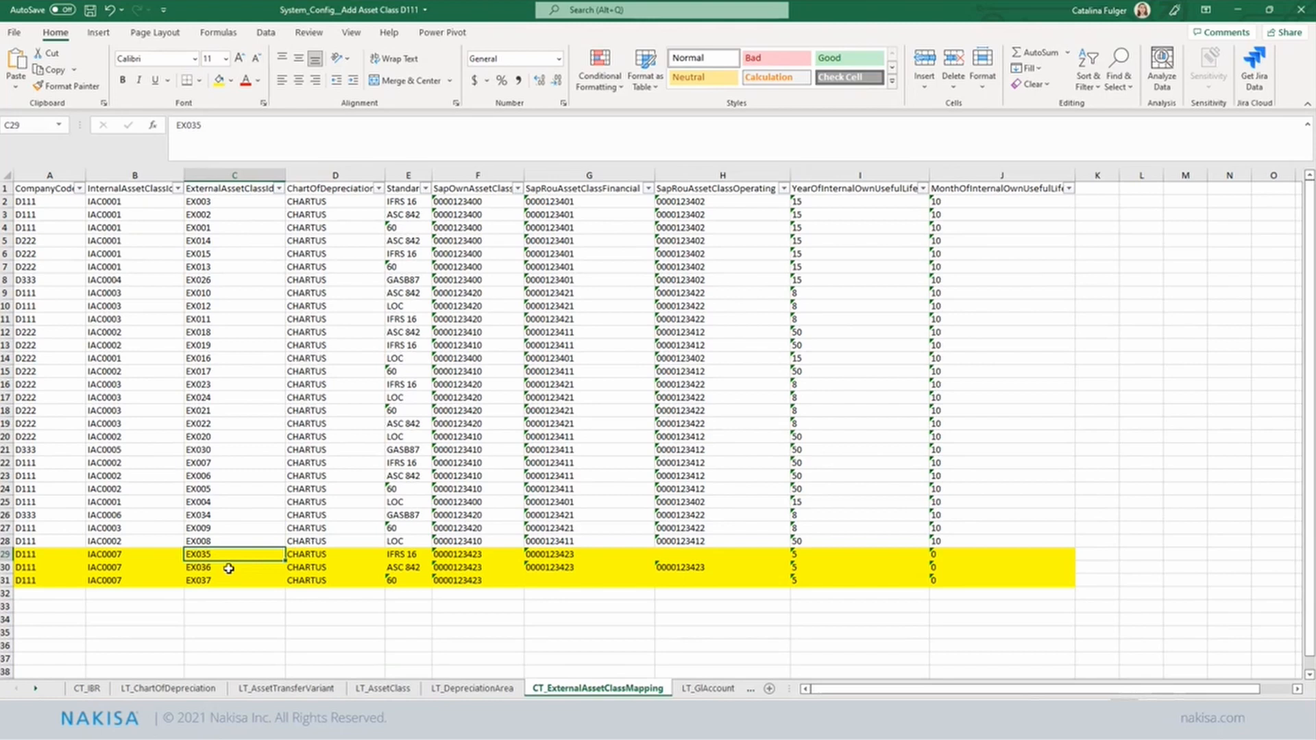
Step: Open the LT_GlAccount sheet and examine the account ID column at the end of the list, from row 301 down
click(706, 688)
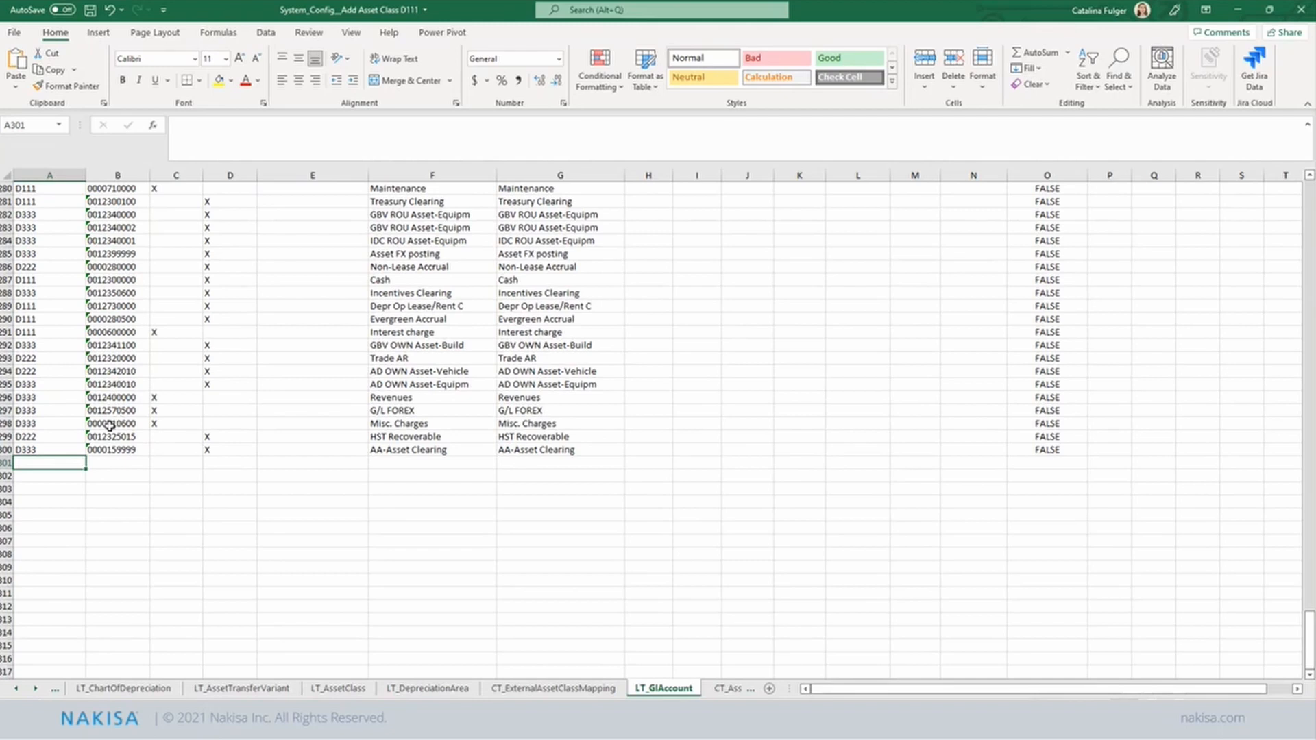
drag(112, 420, 112, 464)
click(117, 514)
click(116, 465)
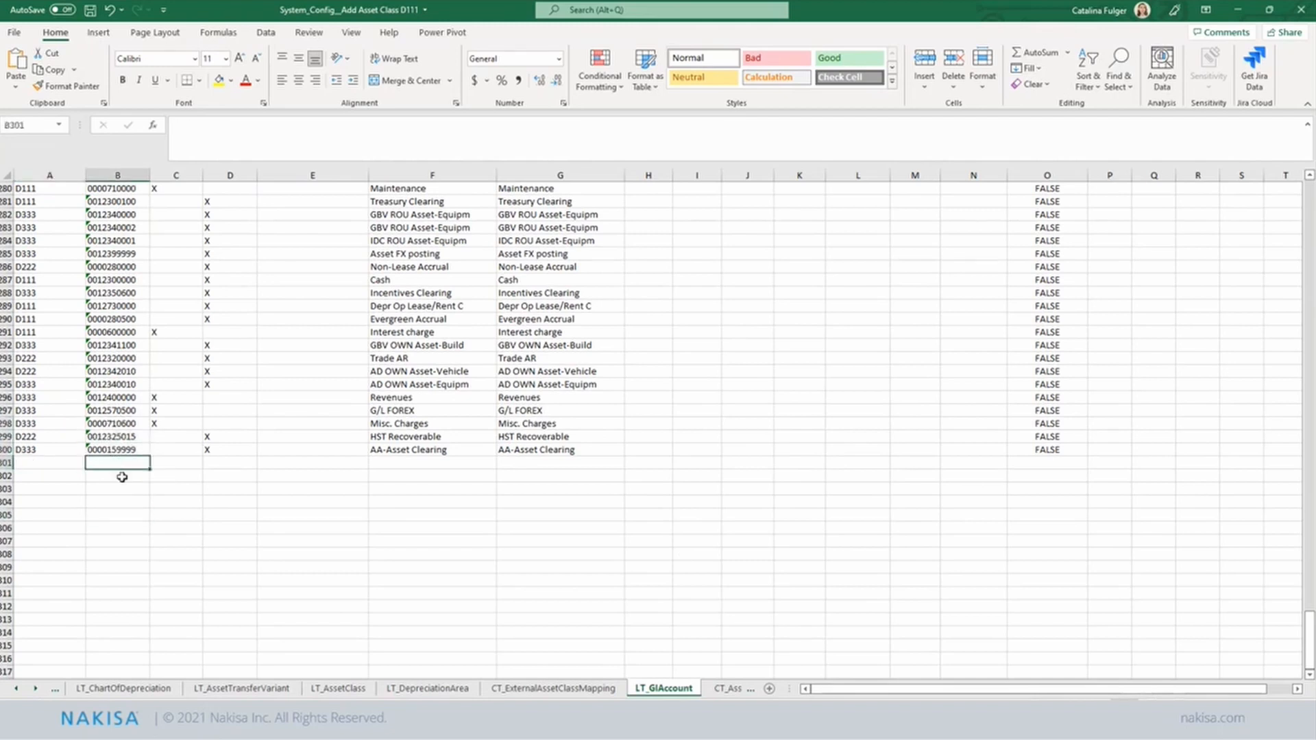
click(121, 477)
click(125, 503)
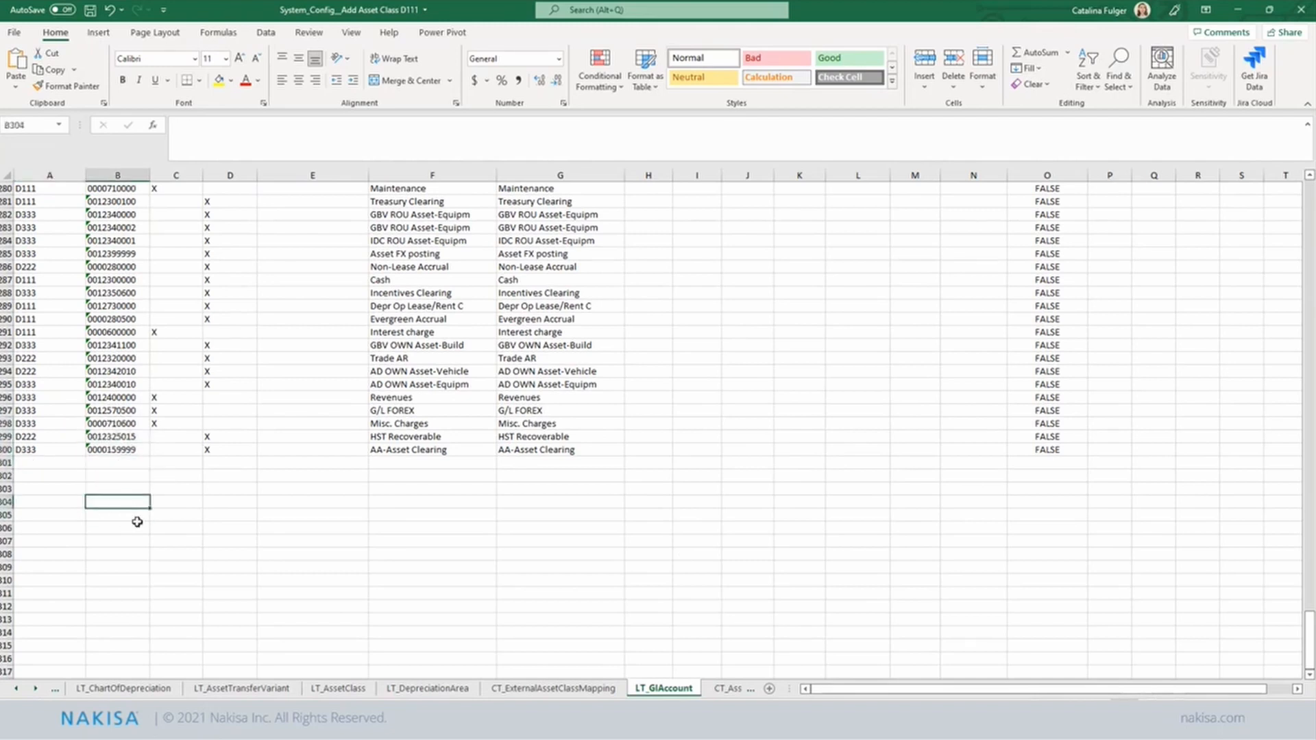
click(129, 465)
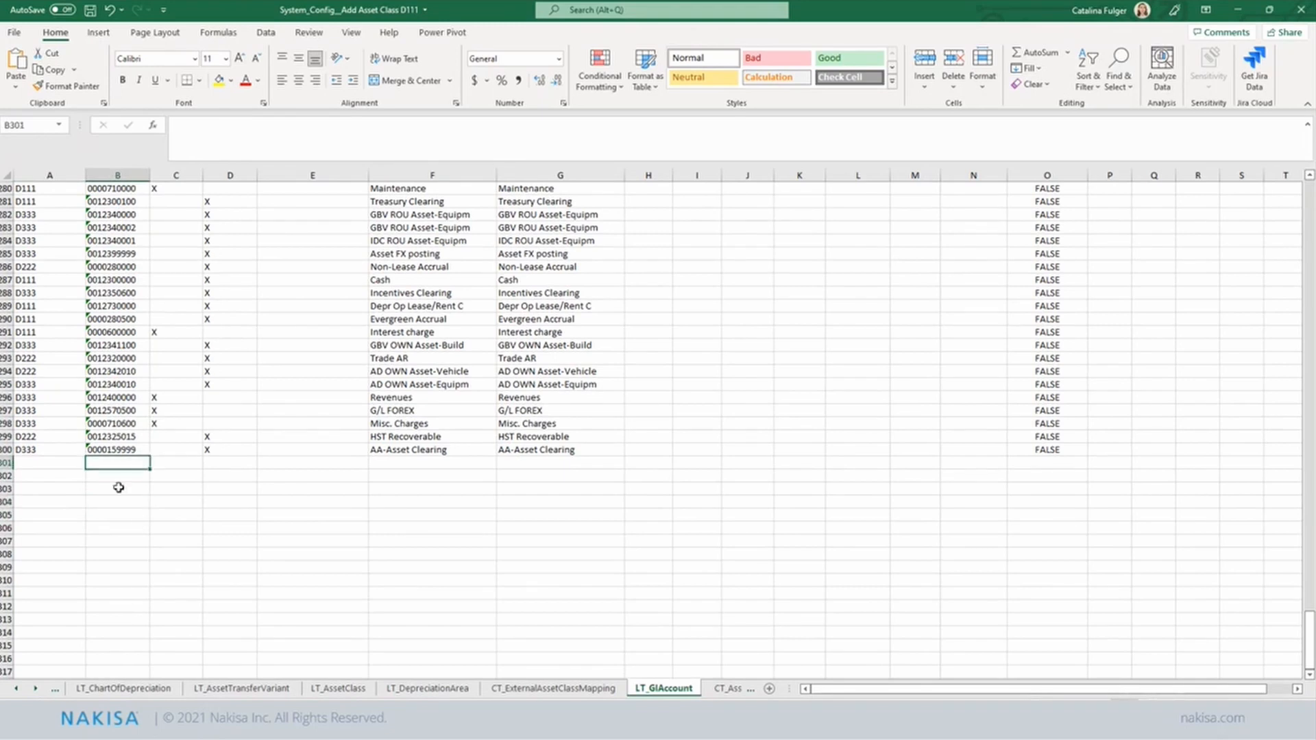
click(118, 488)
click(125, 516)
Step: Check the last G/L account record in row 300 and select the first empty CompanyCode cell, A301
click(141, 449)
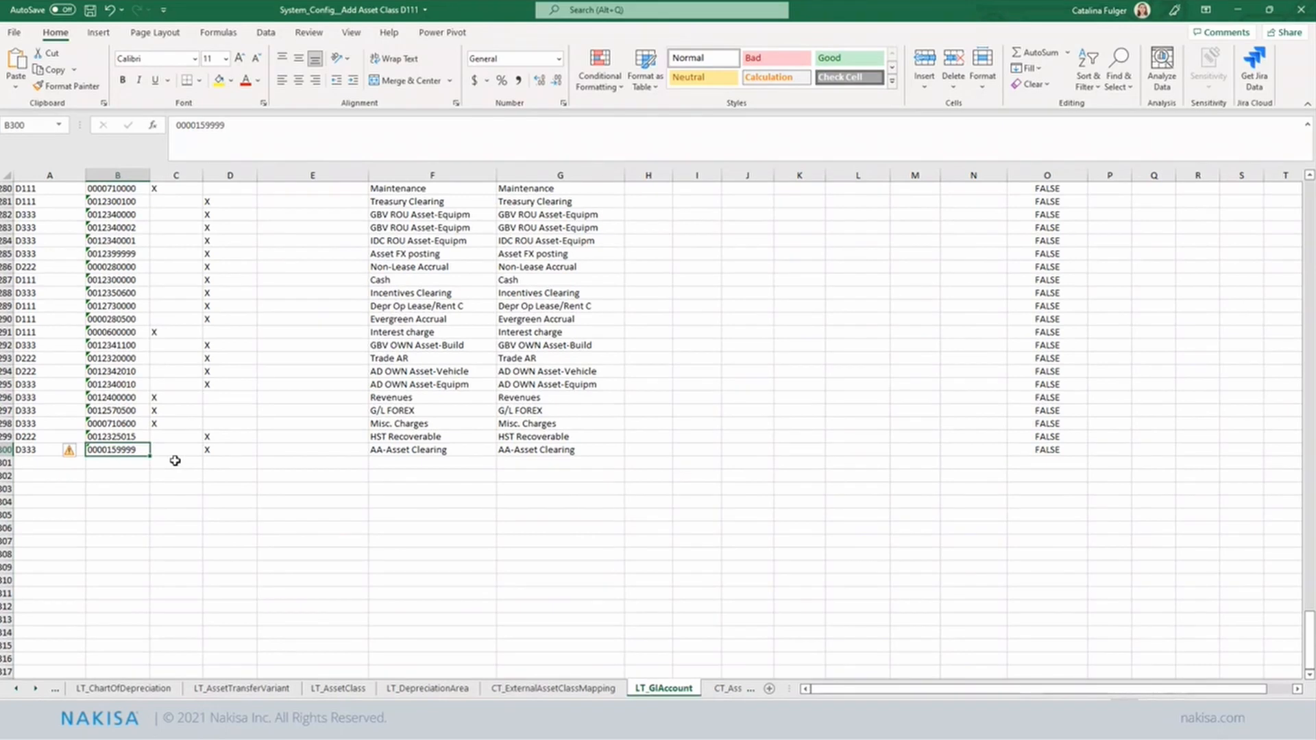
key(Down)
key(Down)
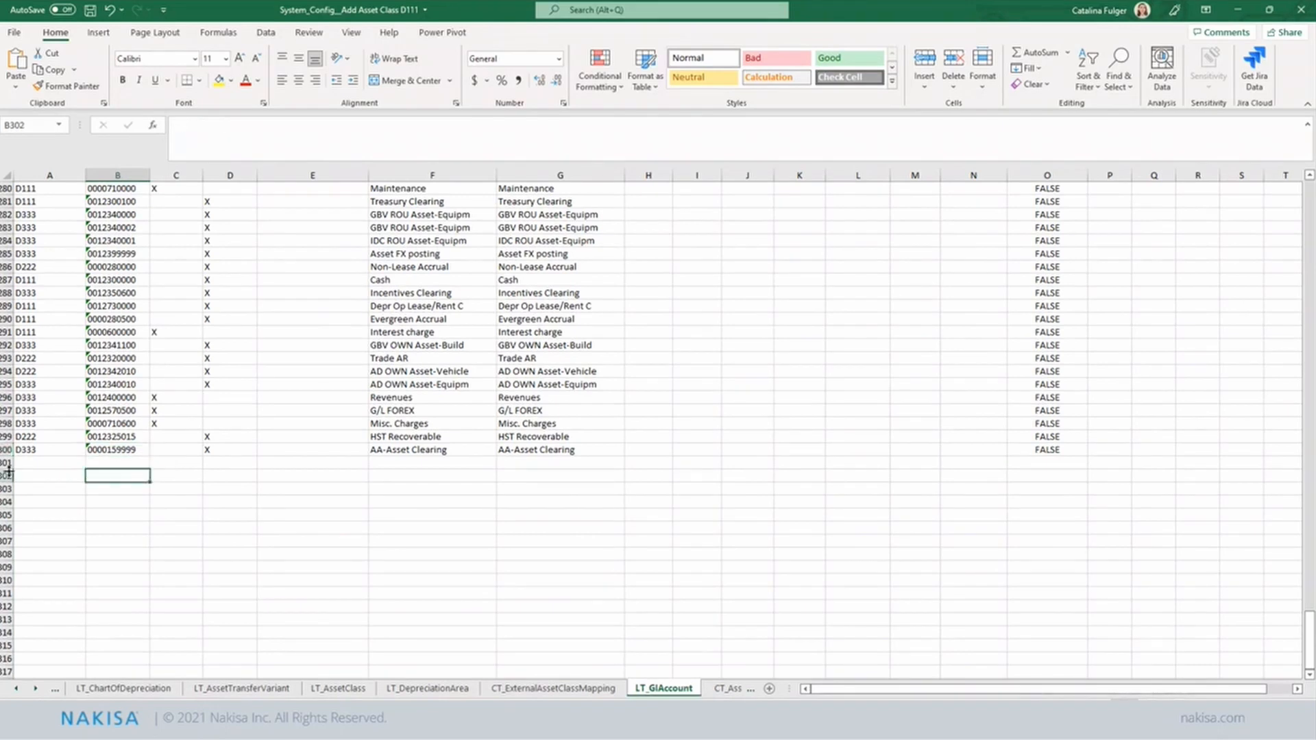
click(49, 461)
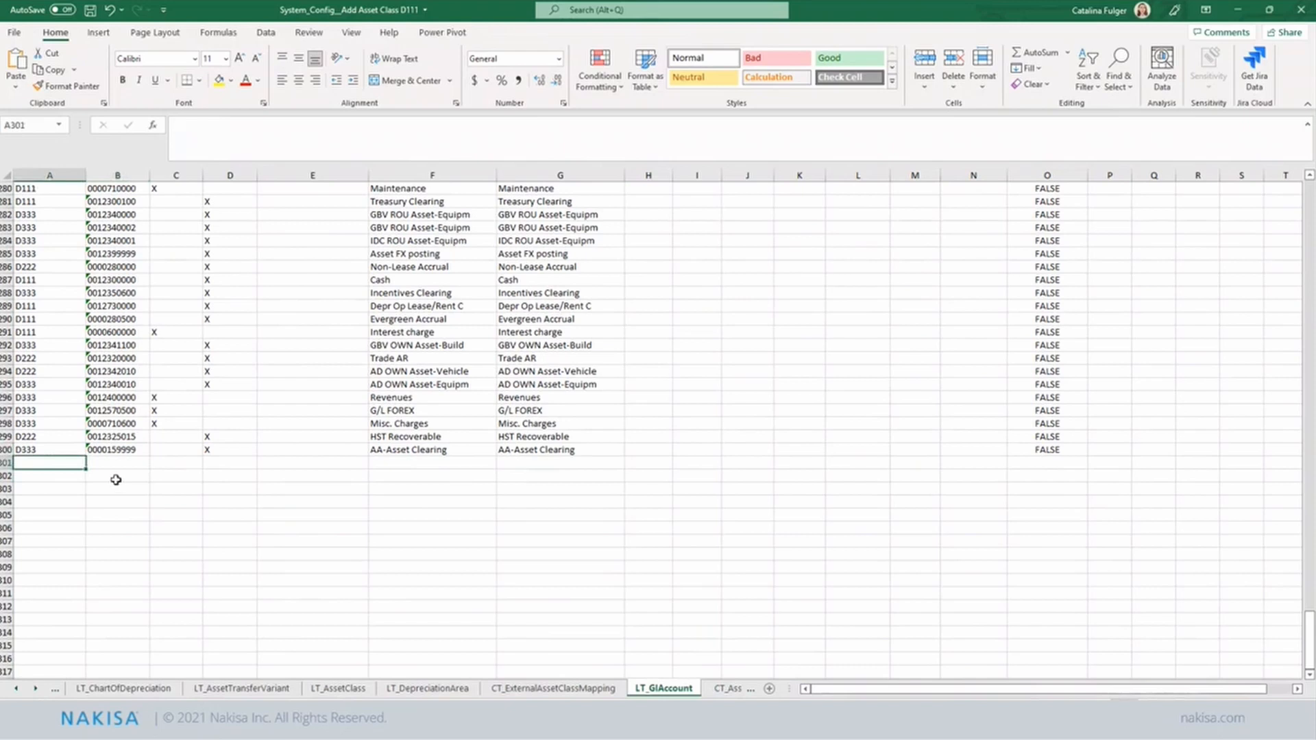
click(59, 503)
click(64, 463)
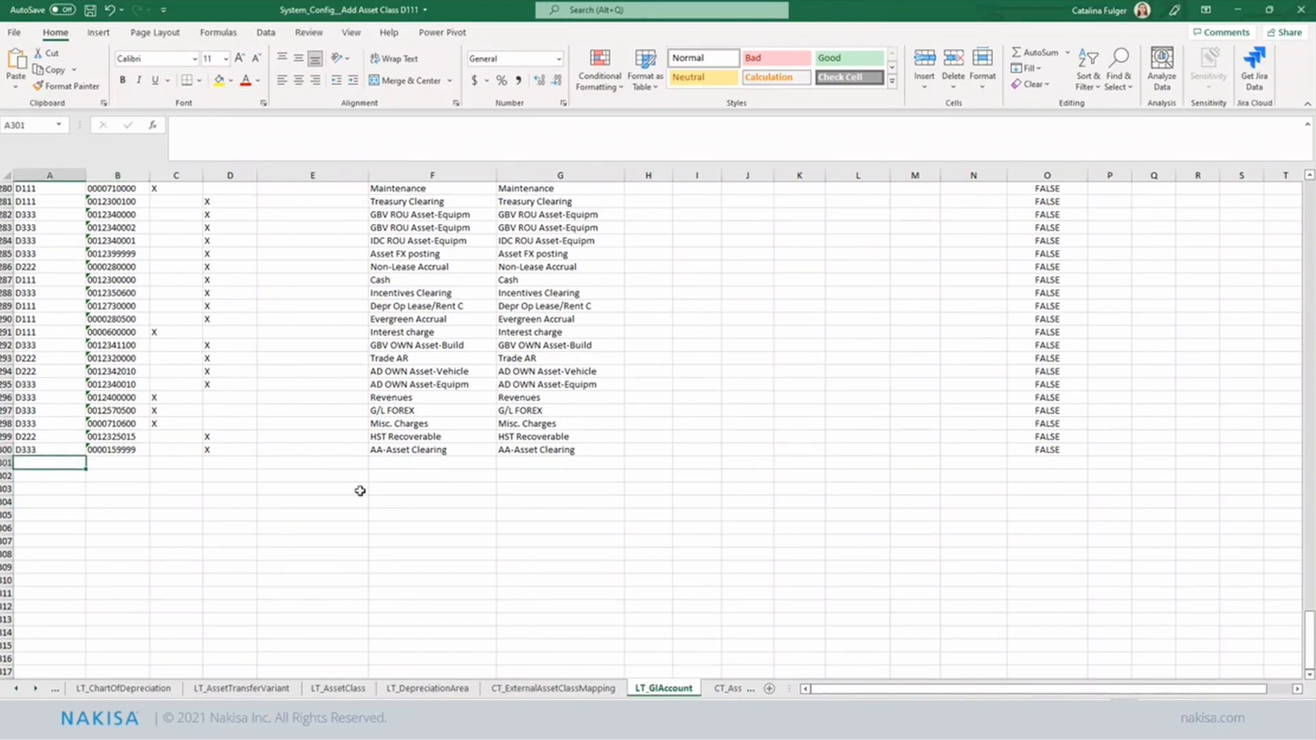
Step: Open the CT_AssetAccountingDetermination sheet and locate the first empty row below the last record
click(727, 689)
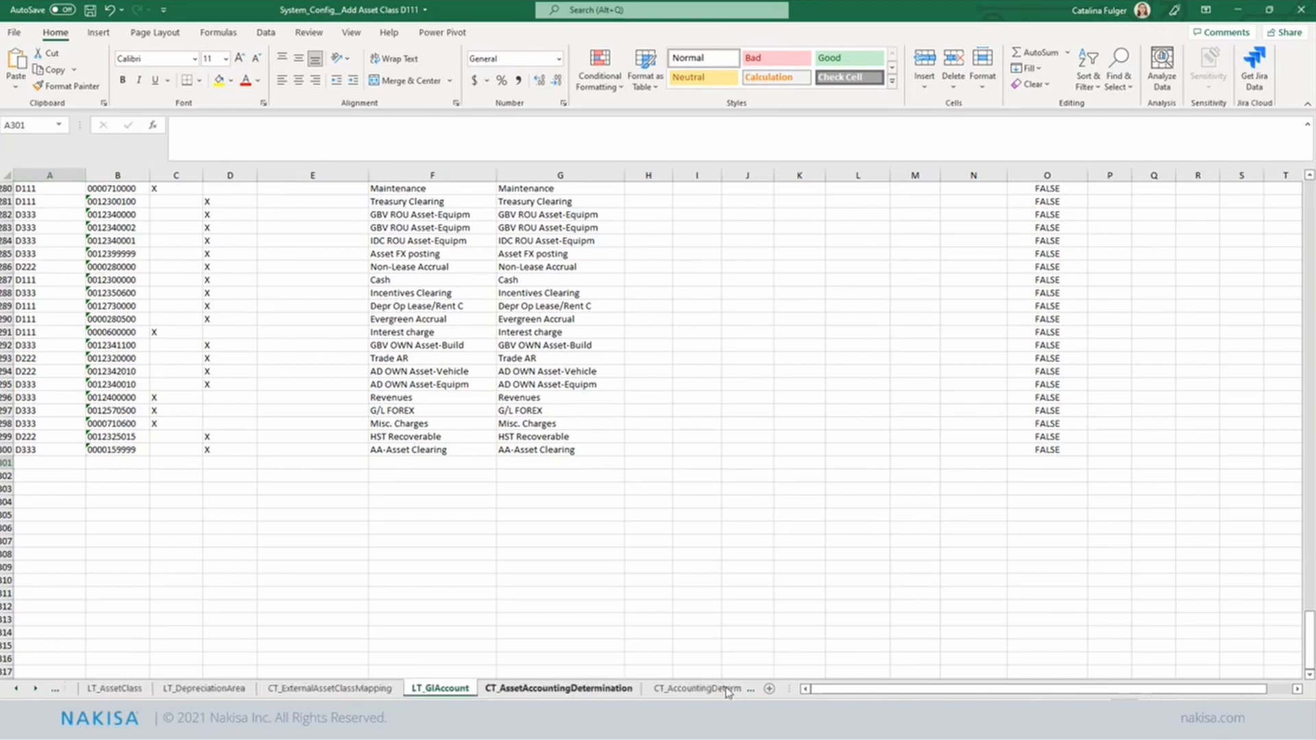
key(ctrl+Page_Down)
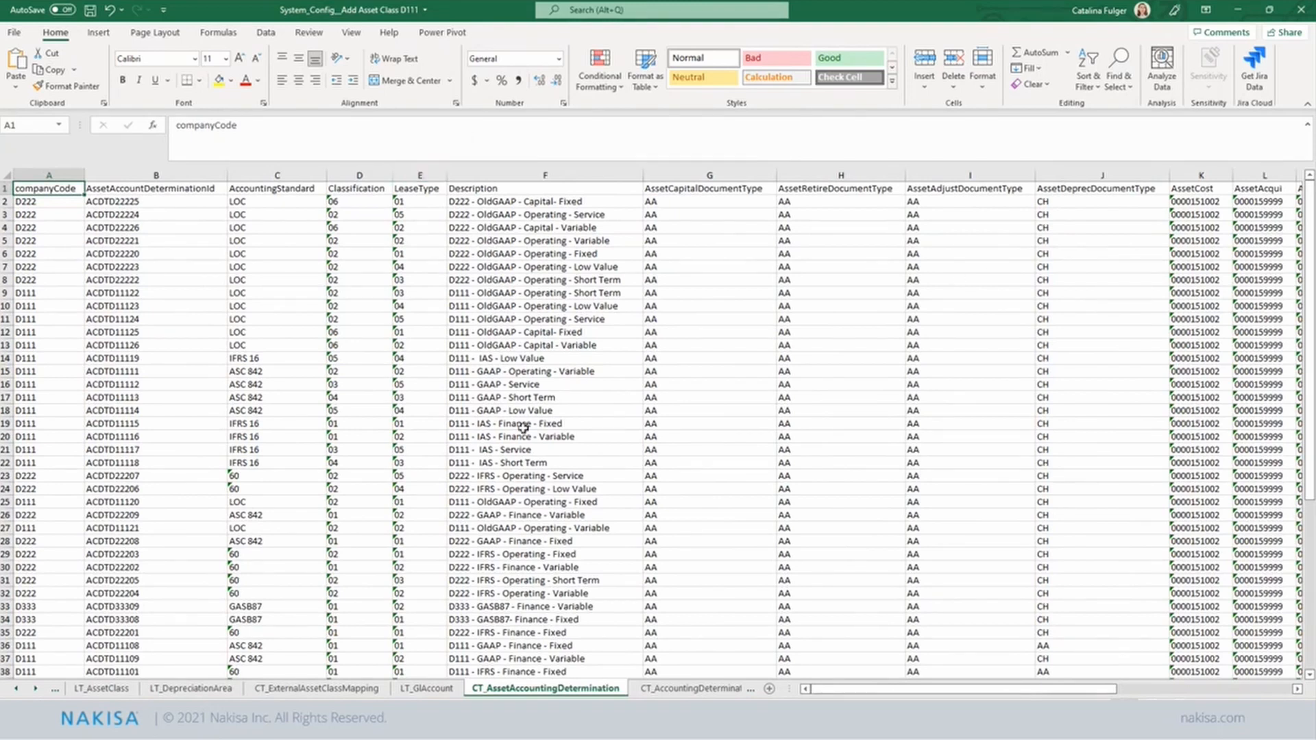
click(418, 437)
scroll(574, 541, down, 12)
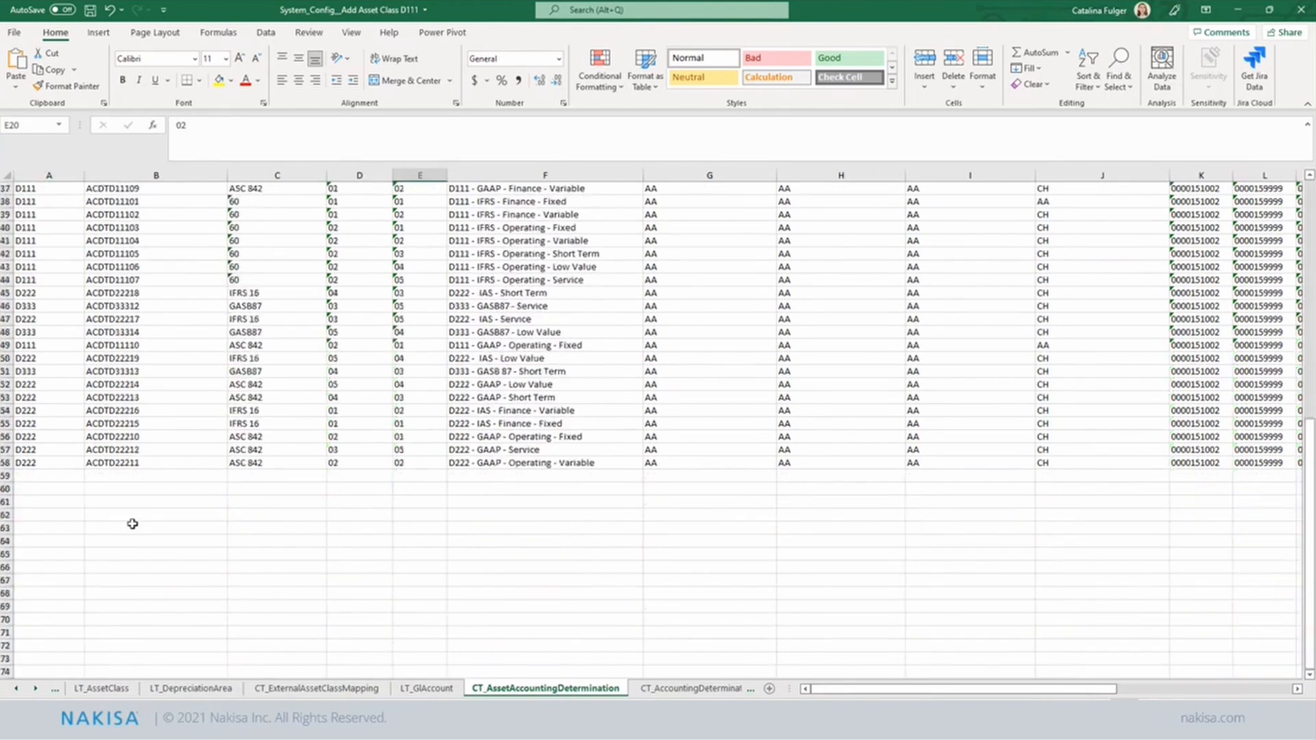
click(47, 487)
click(153, 482)
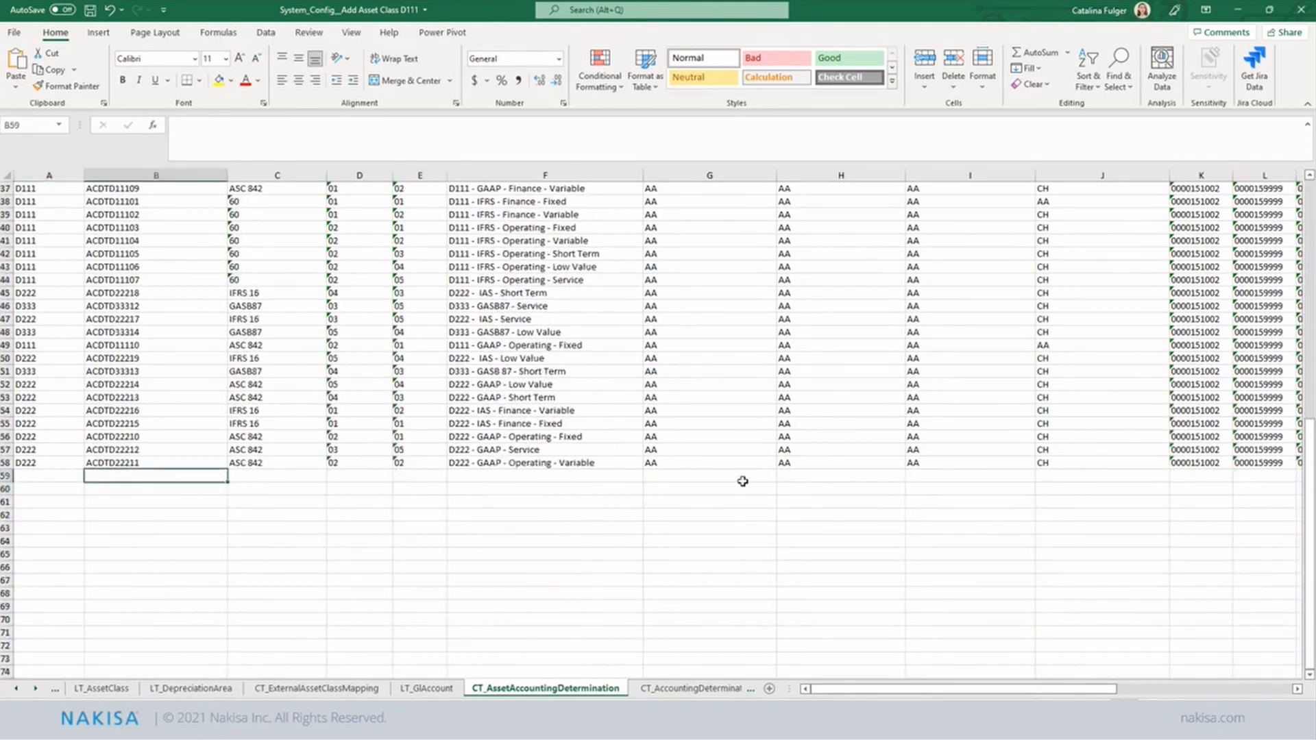
Step: Examine the AssetAccountDeterminationId values of the last records and the empty cells beneath them
click(216, 527)
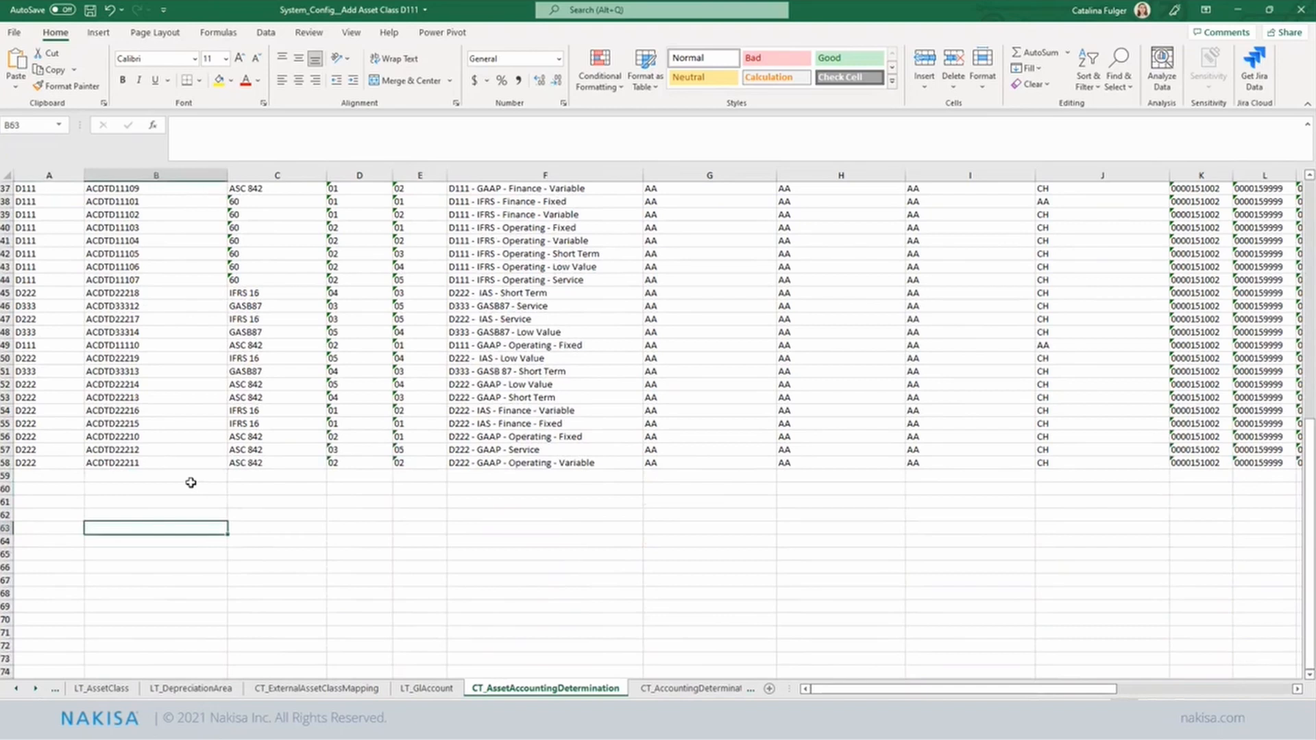
drag(172, 449, 176, 480)
click(176, 381)
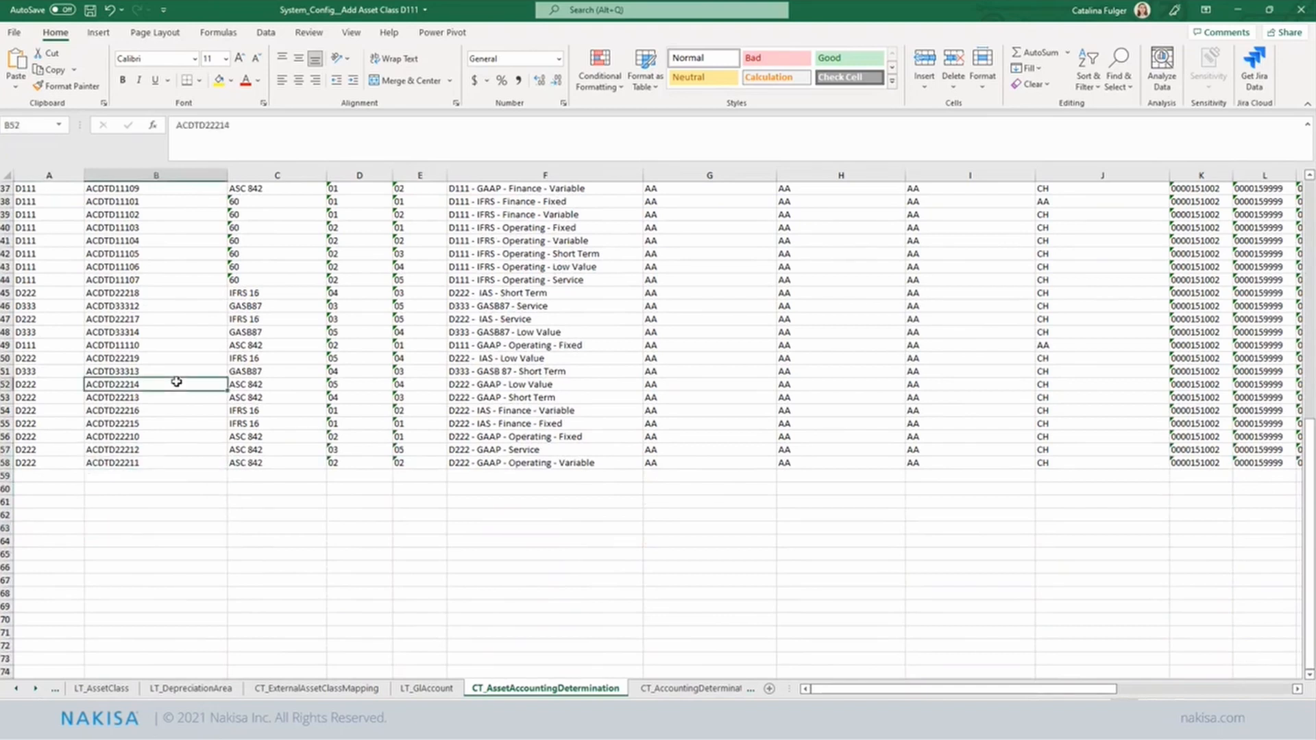
Step: Examine the CT_AssetAccountingDetermination columns across to assetClass, from the header row down to the last records
scroll(177, 381, up, 12)
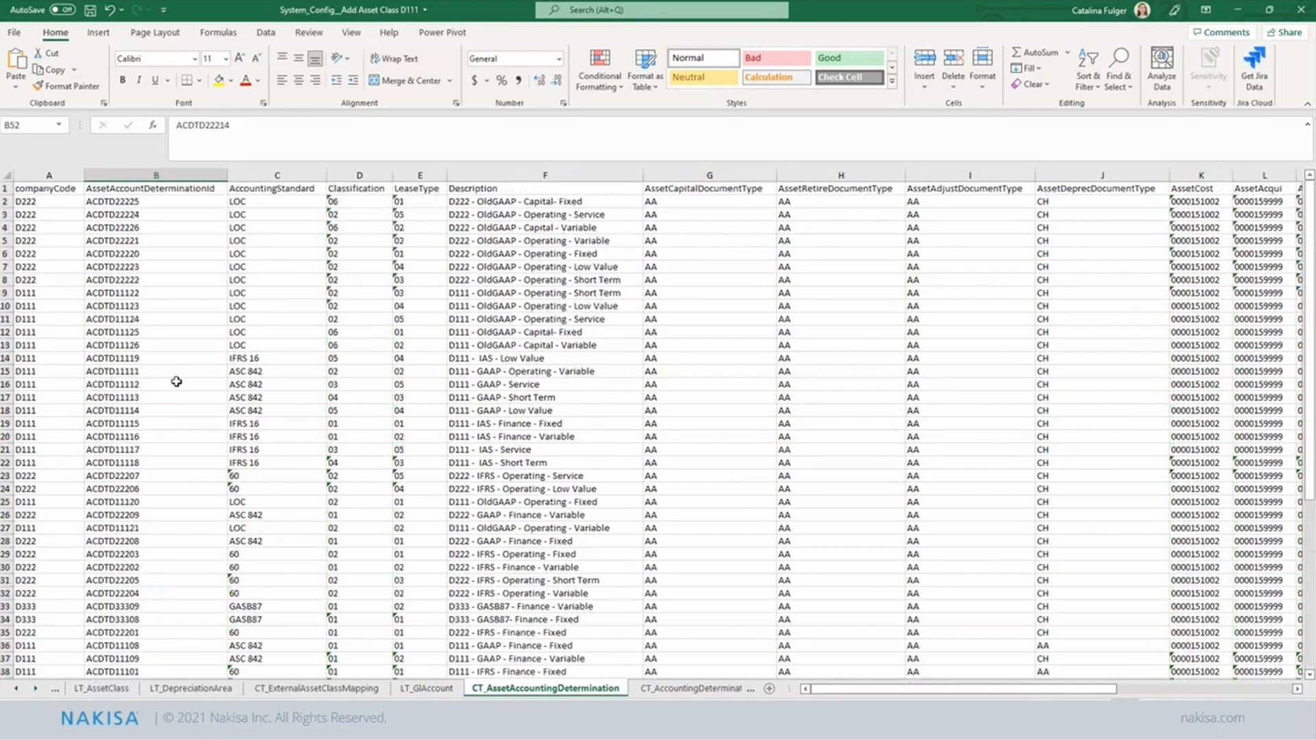
scroll(176, 381, down, 7)
scroll(741, 632, down, 1)
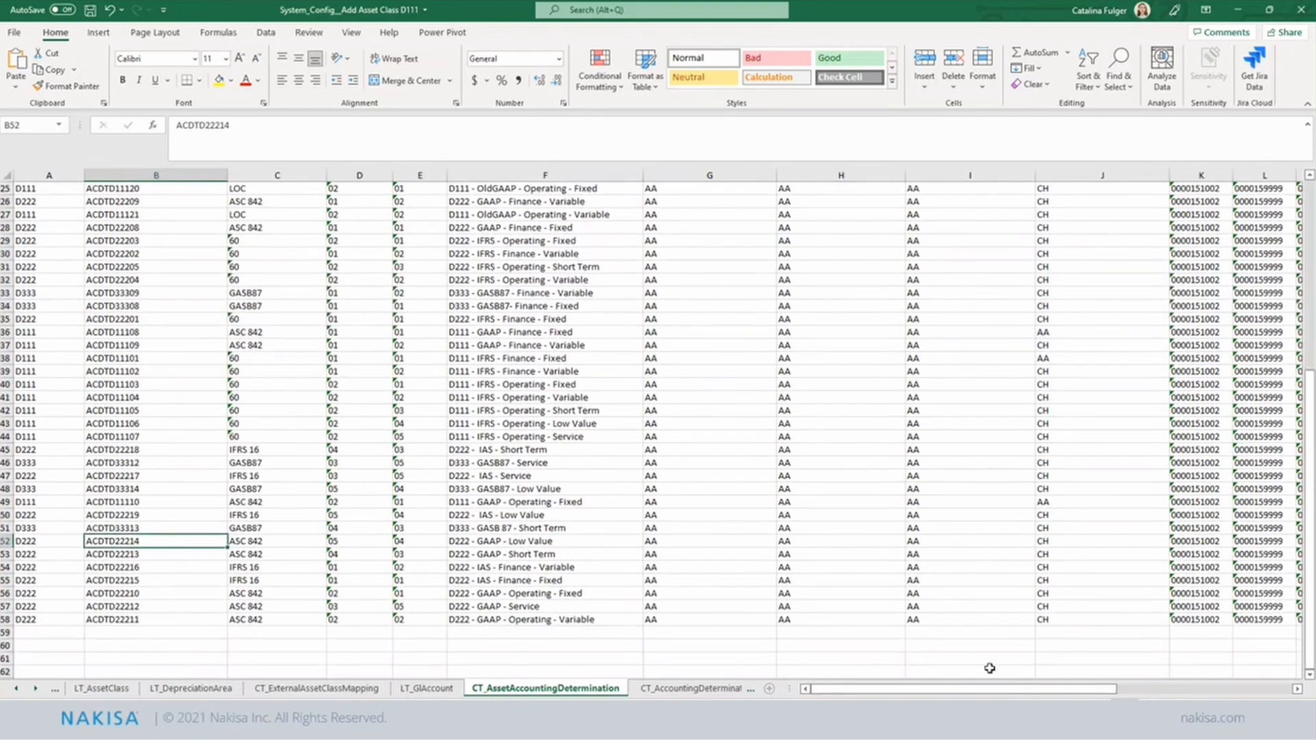
drag(1012, 689, 1142, 682)
scroll(1096, 542, up, 4)
scroll(1096, 542, up, 4)
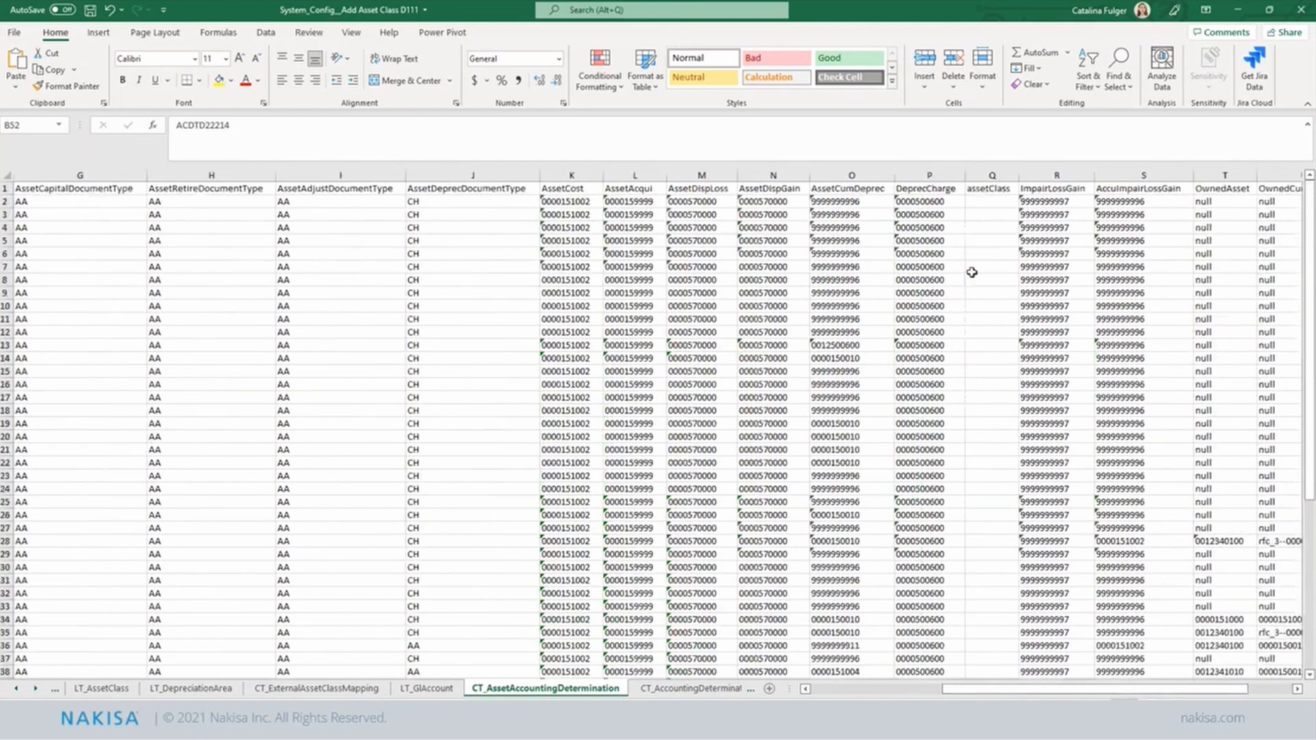
click(972, 278)
click(999, 476)
scroll(1003, 591, down, 11)
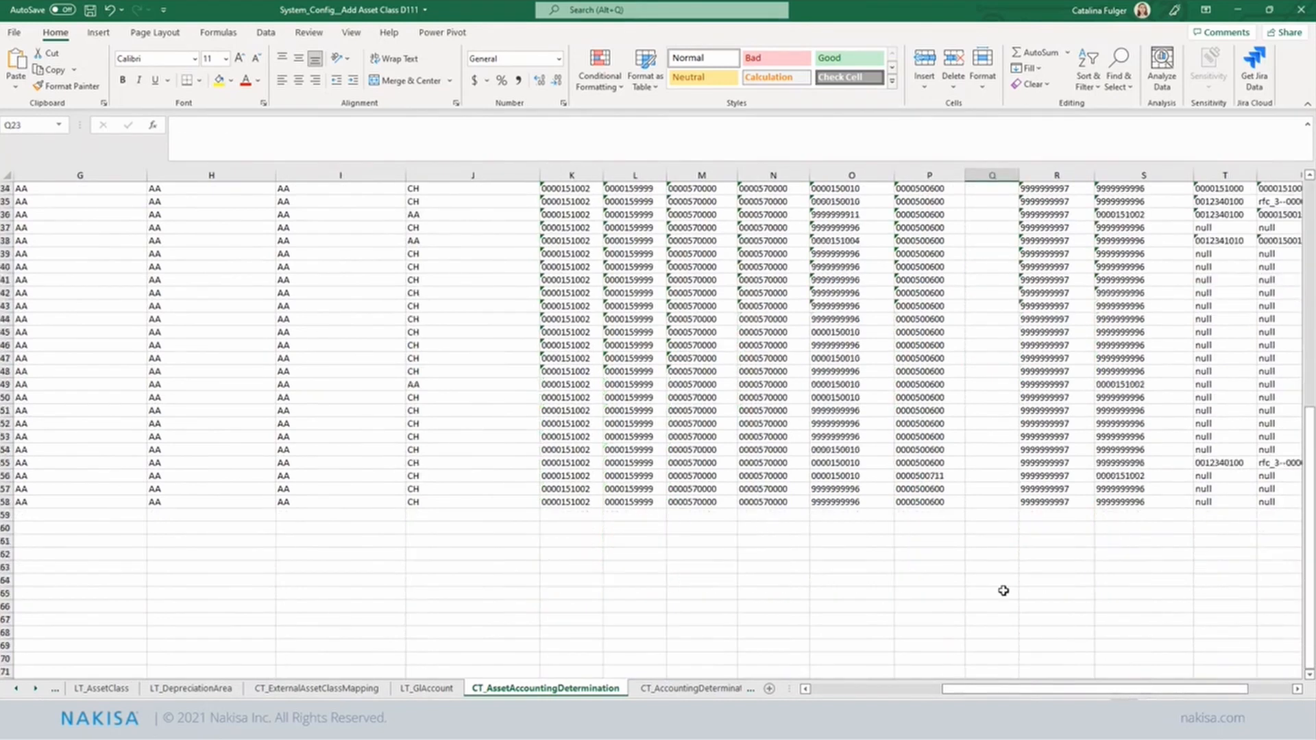
Step: Check the first empty assetClass cell, Q59, and the blank cells around it below the last record
click(998, 514)
drag(1001, 513, 1064, 558)
click(1064, 559)
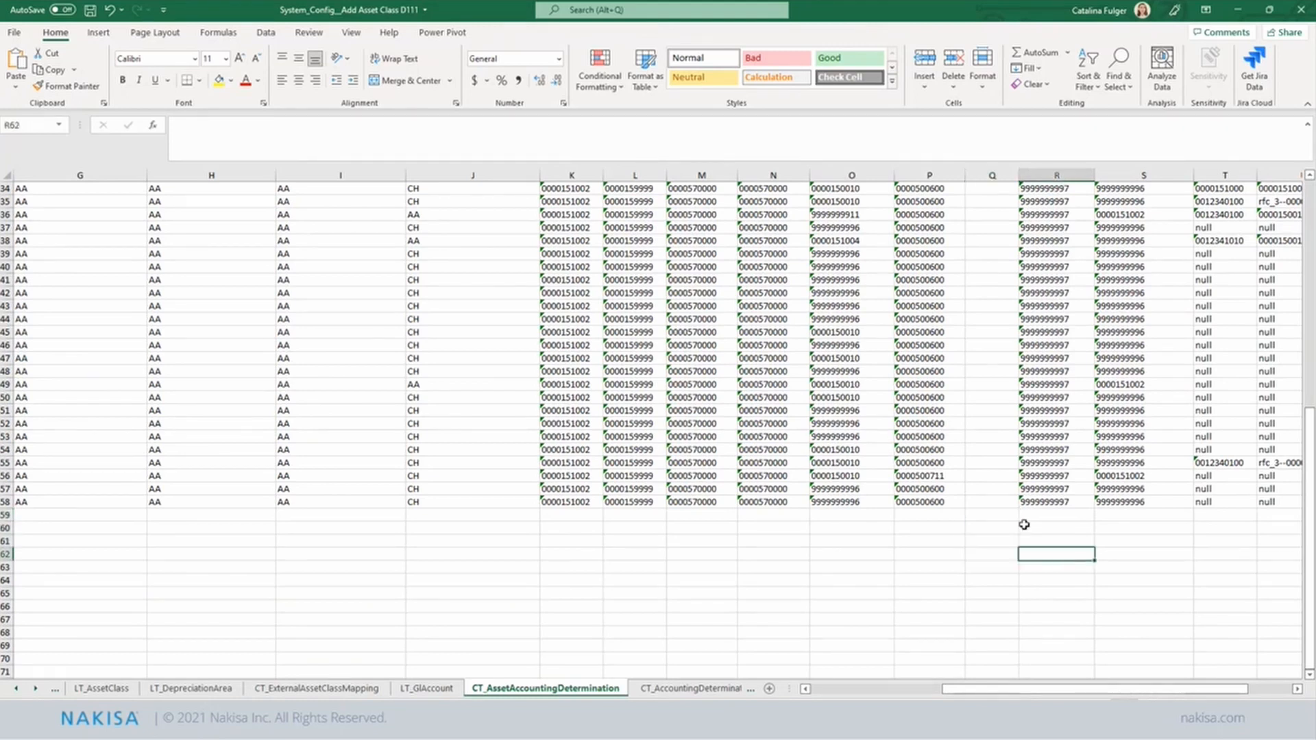
click(1006, 520)
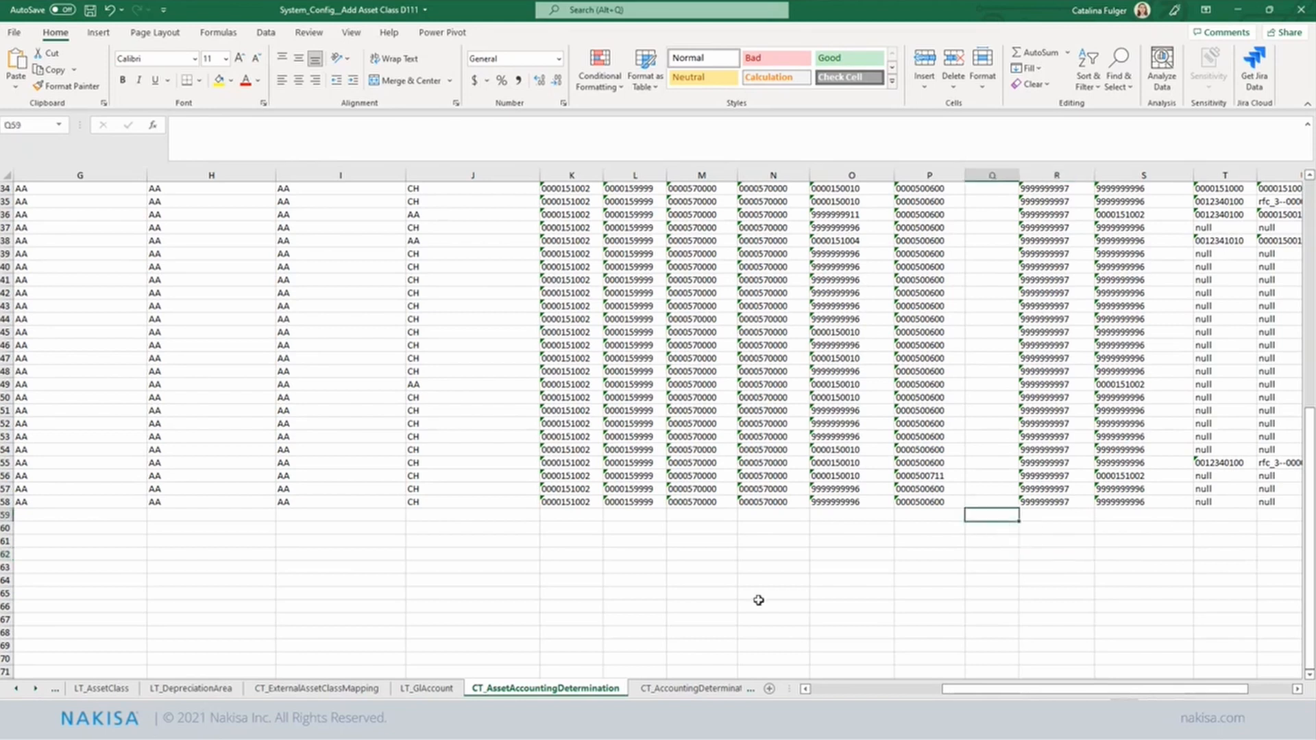
click(632, 557)
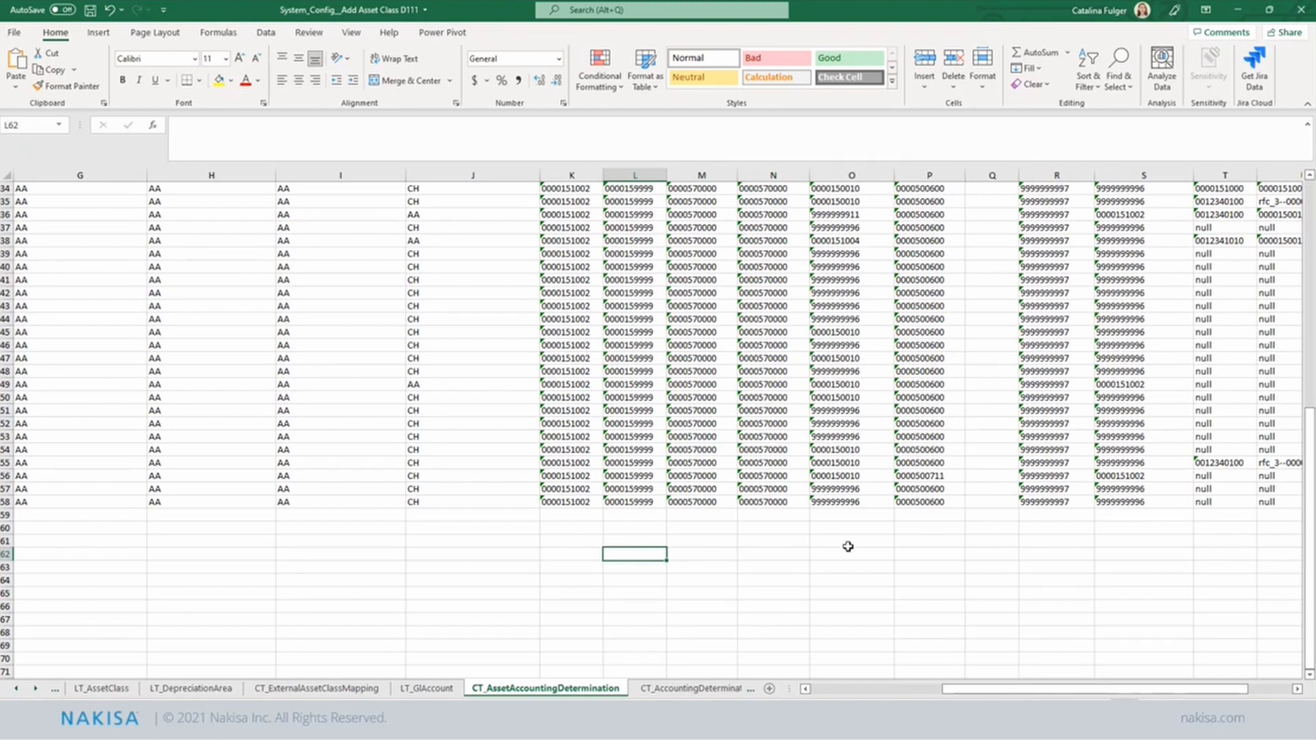
Step: Review the CT_AccountingDetermination sheet down to its last record, plus the CT_NonLeaseAccountingDetermntn and LT_DepreciationAreaCurrency sheets
click(689, 692)
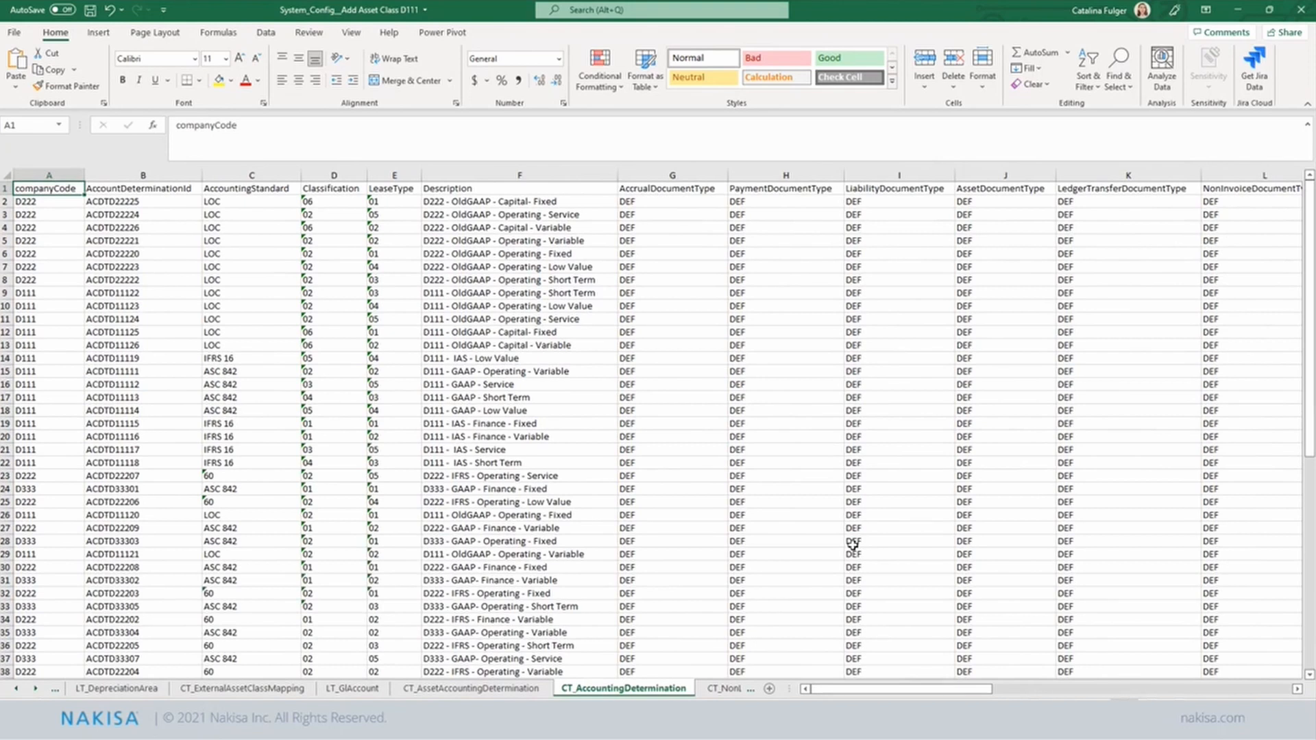
scroll(853, 545, down, 7)
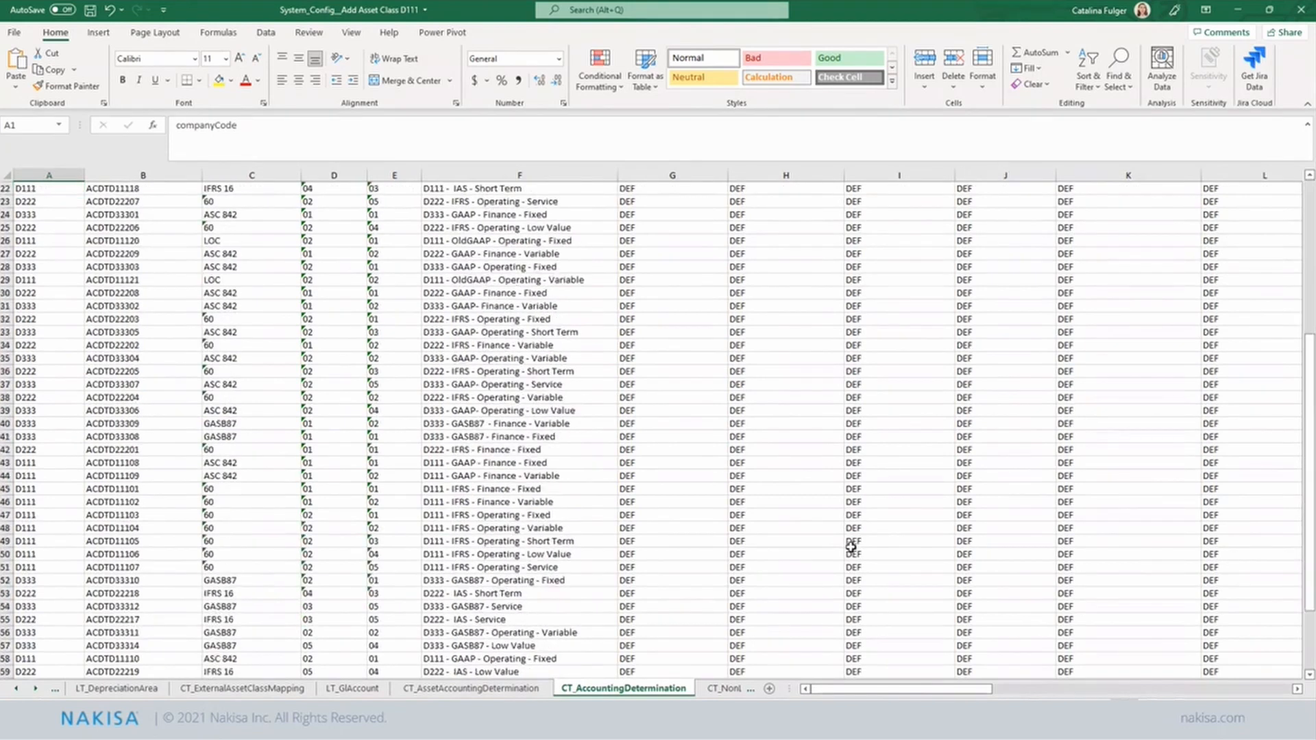
scroll(851, 546, down, 5)
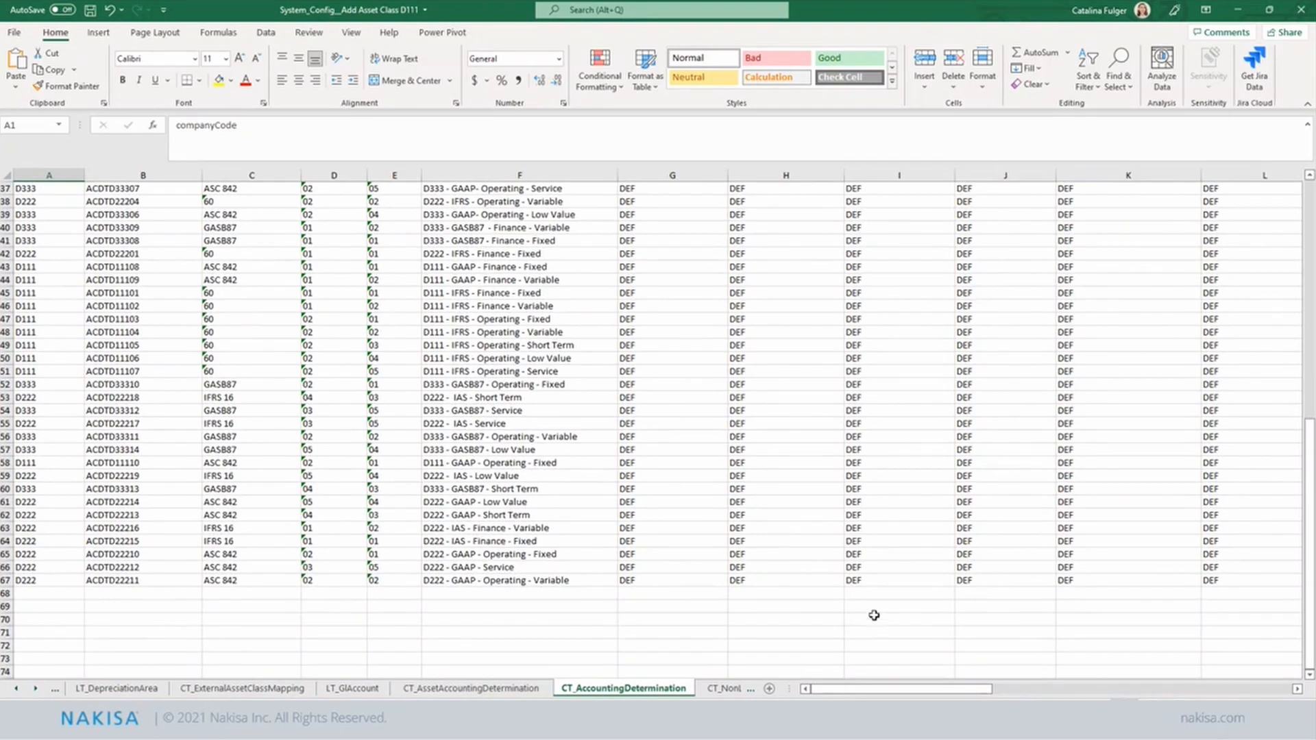
click(722, 689)
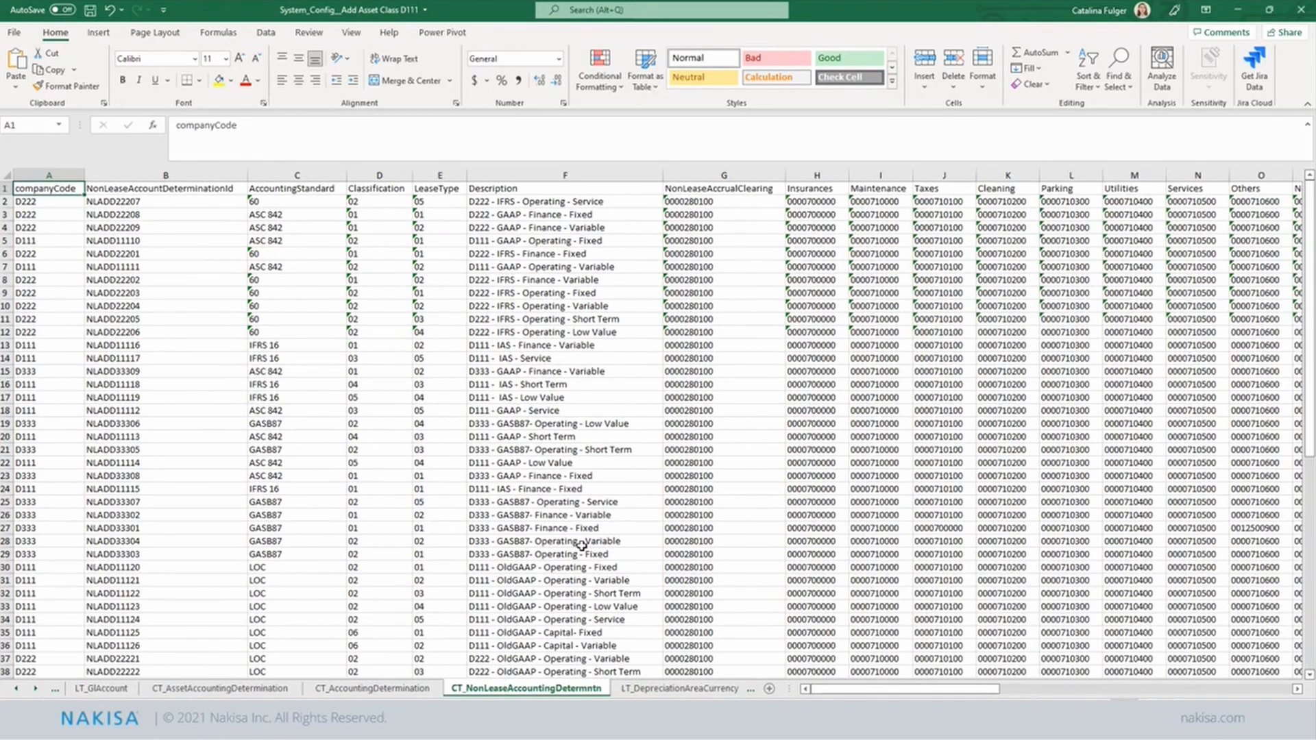
key(ctrl+Page_Down)
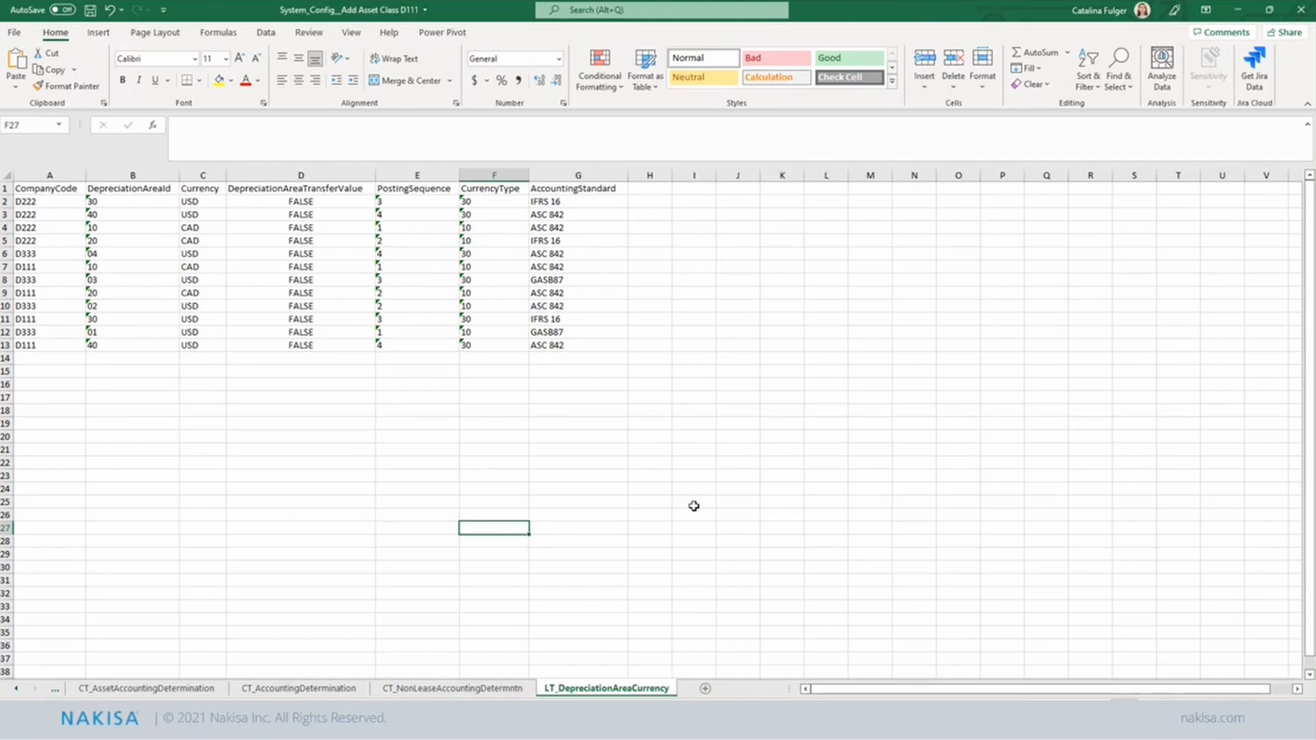
Step: Switch to Master Data Config in Nakisa and review the Excel upload modes for Standalone System 1, closing the dialog without uploading
click(249, 651)
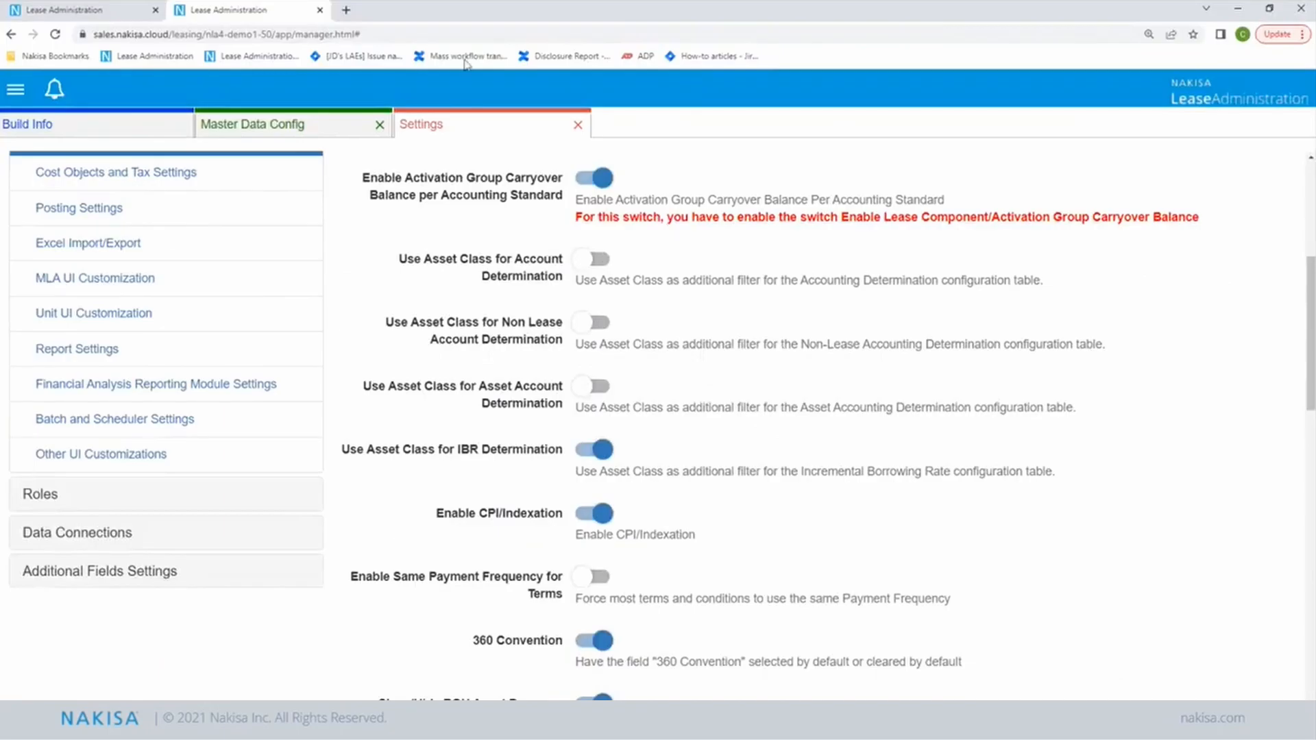
click(295, 124)
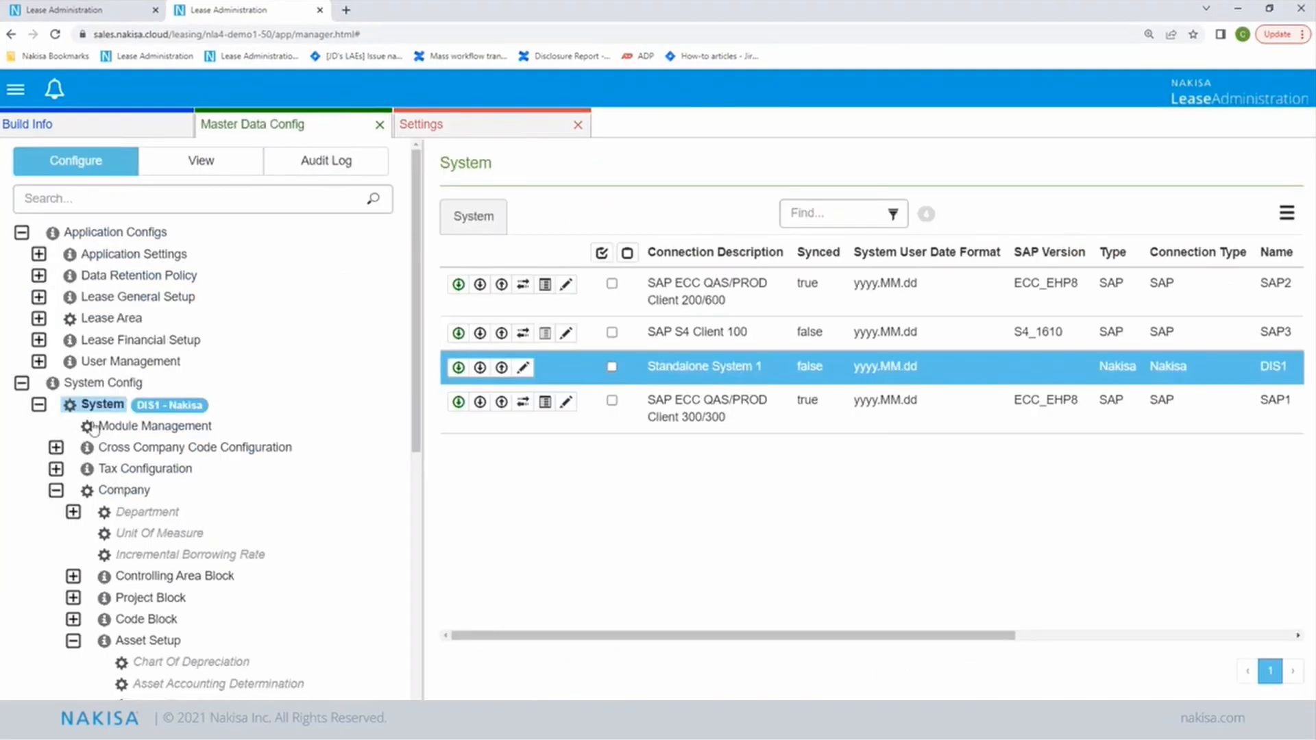
click(502, 368)
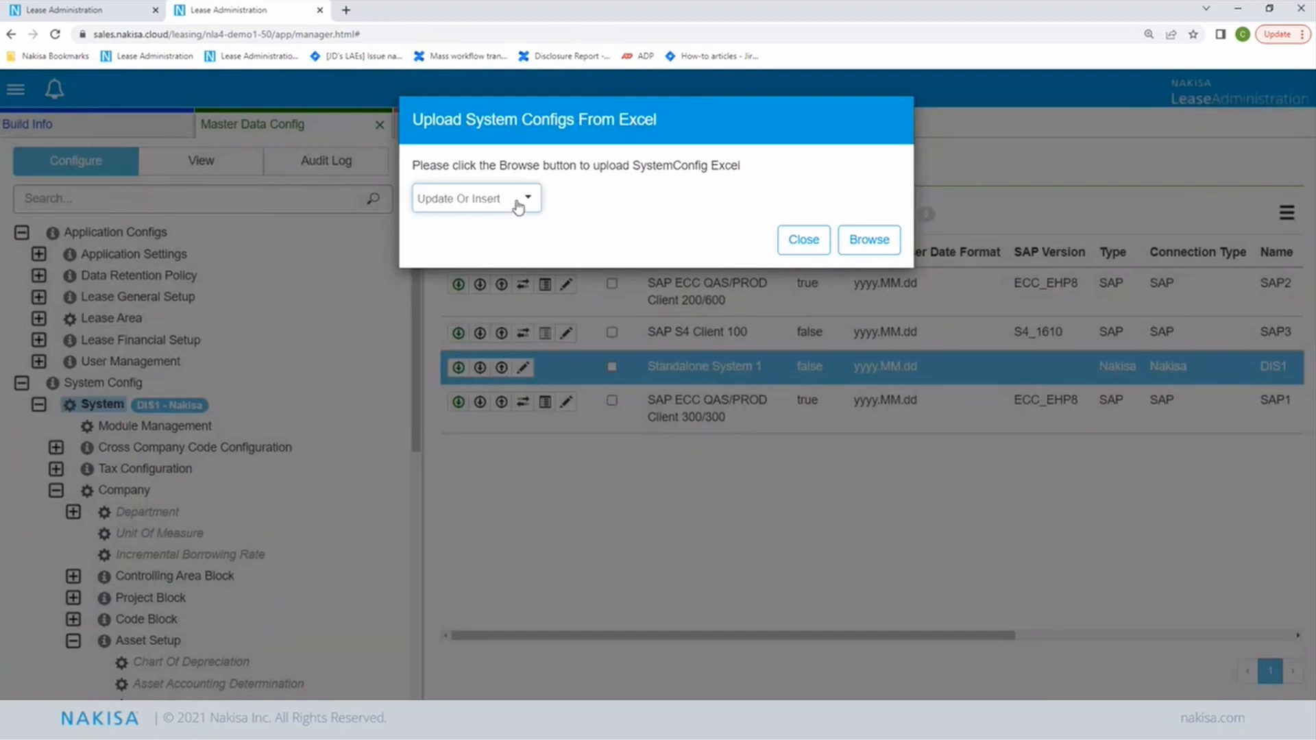
click(530, 205)
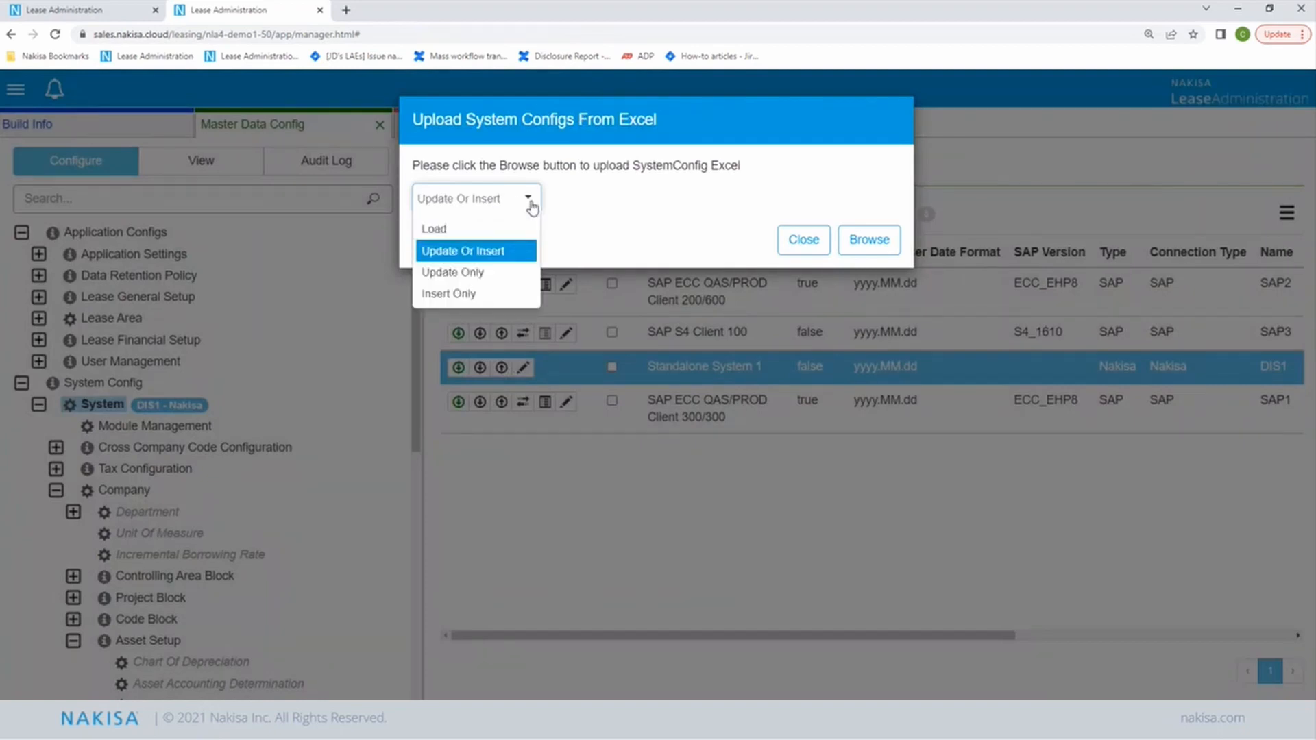
click(572, 211)
click(802, 237)
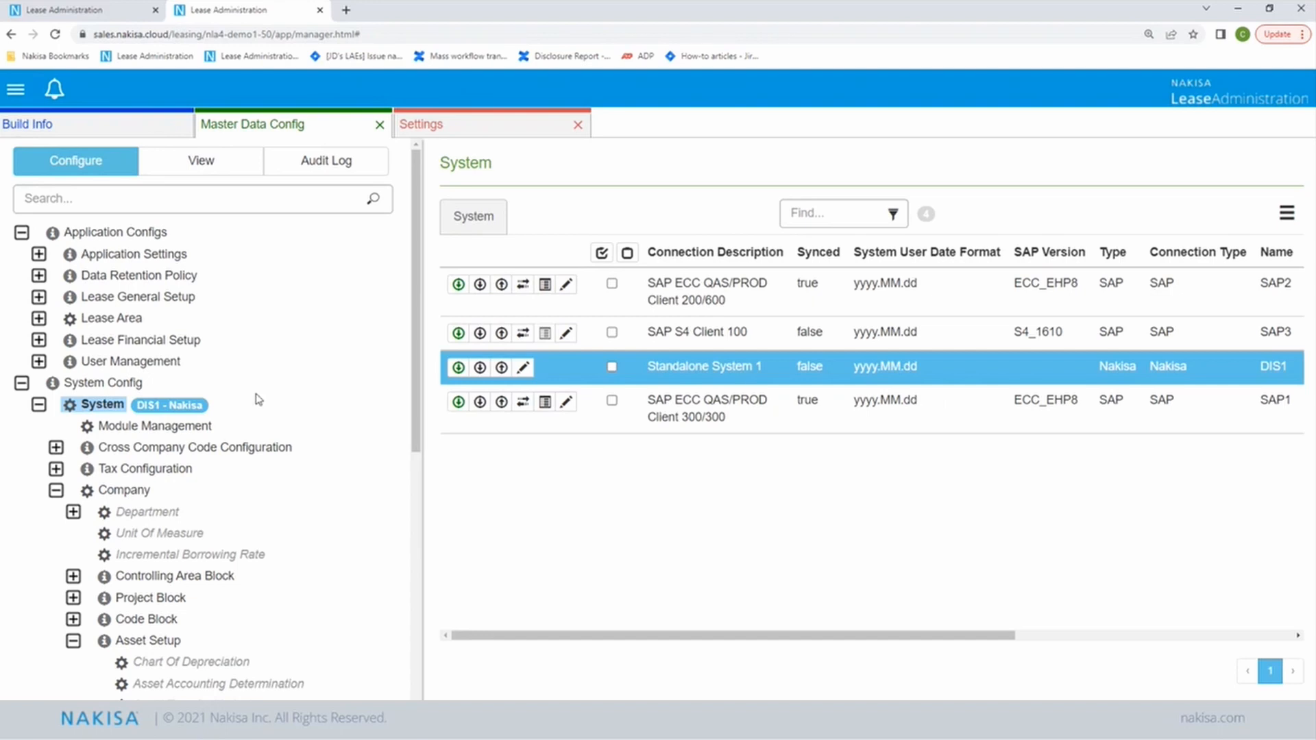
Step: View the Asset Setup entries under Company in the System Config tree
scroll(255, 397, down, 2)
click(164, 509)
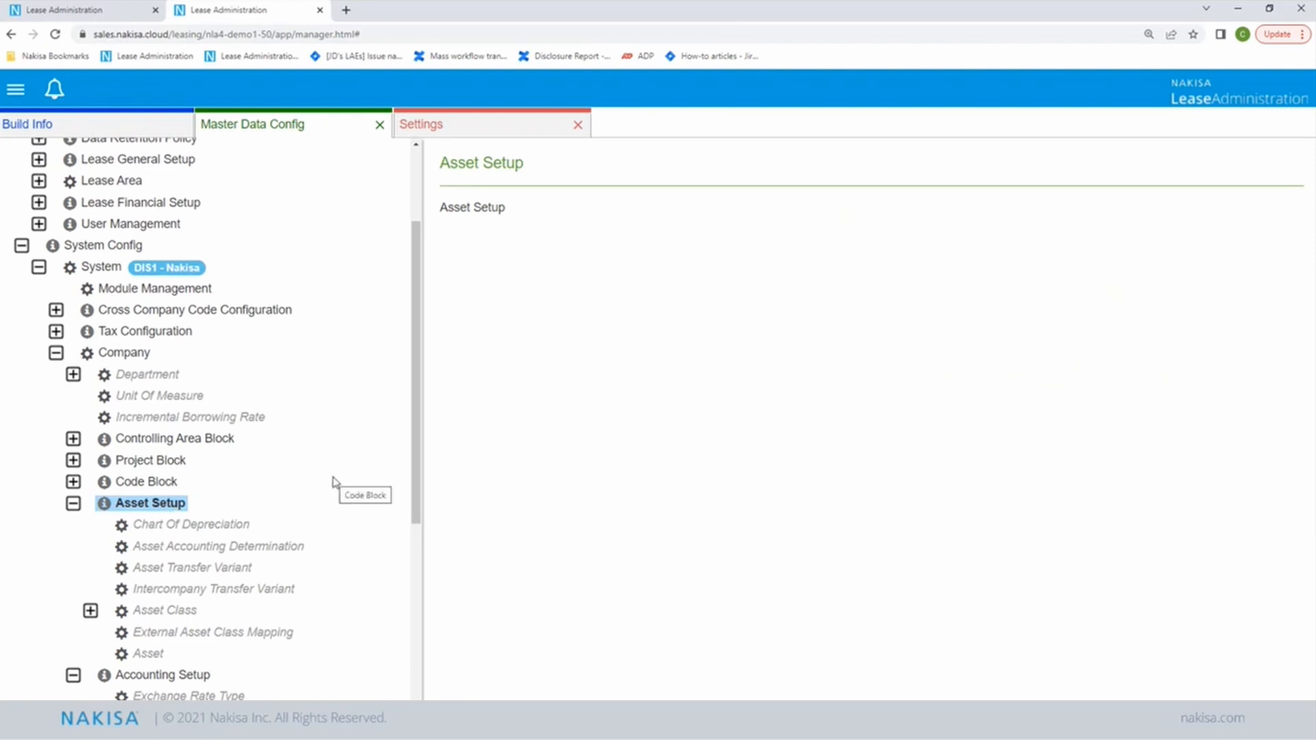
scroll(336, 482, up, 3)
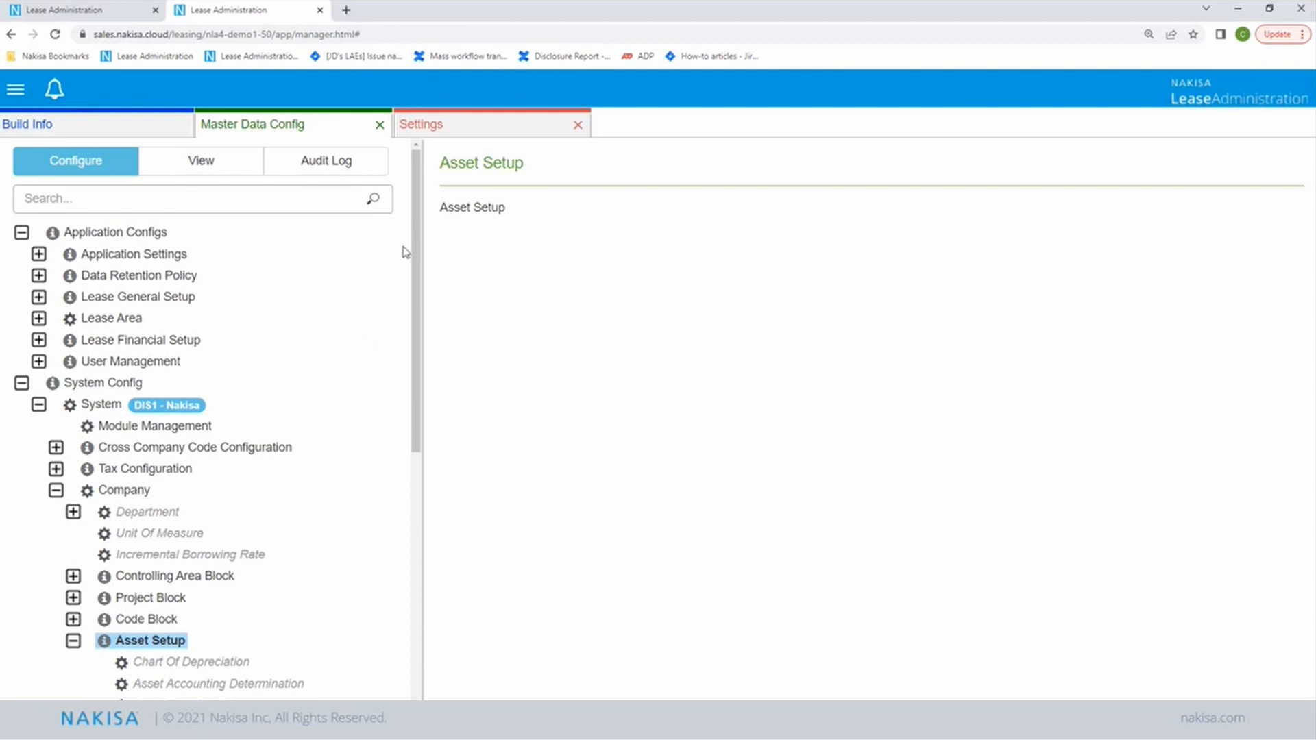
Step: Open the lease component of contract Demo 0622_7 and set its Asset Class to Other PPE
click(114, 16)
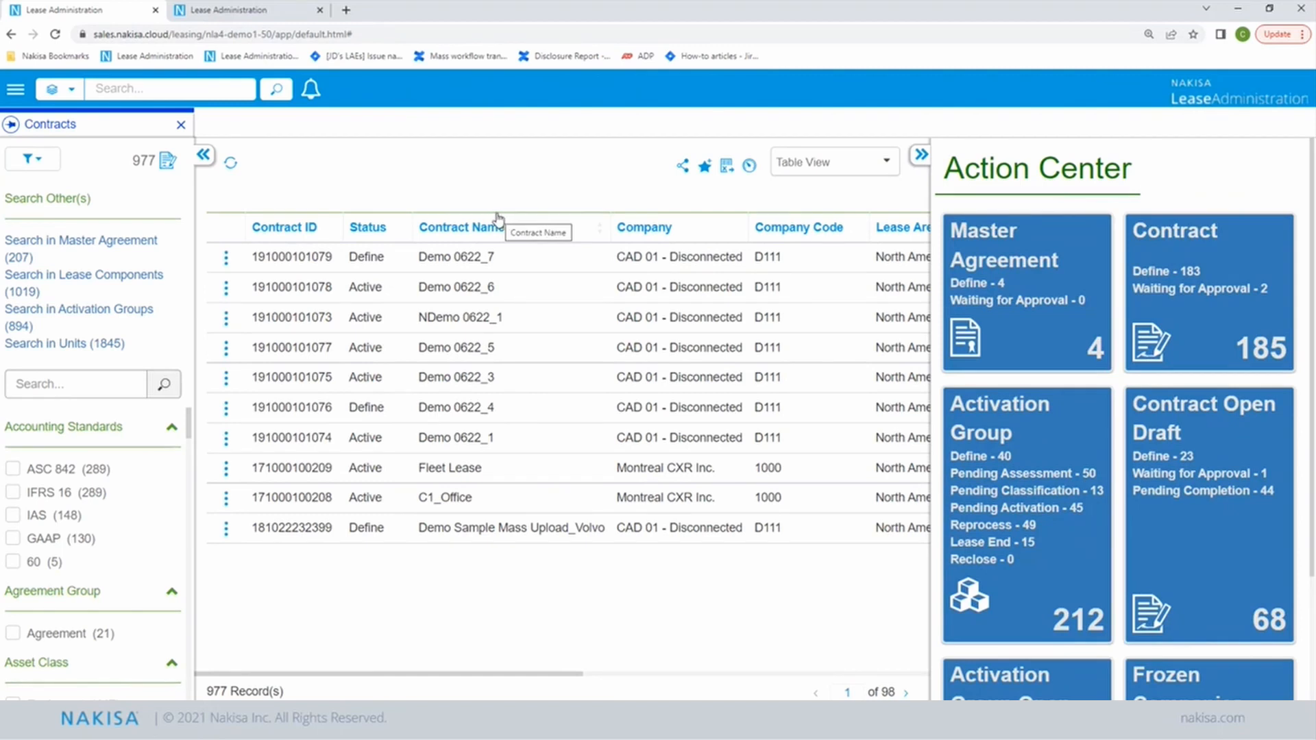
click(467, 261)
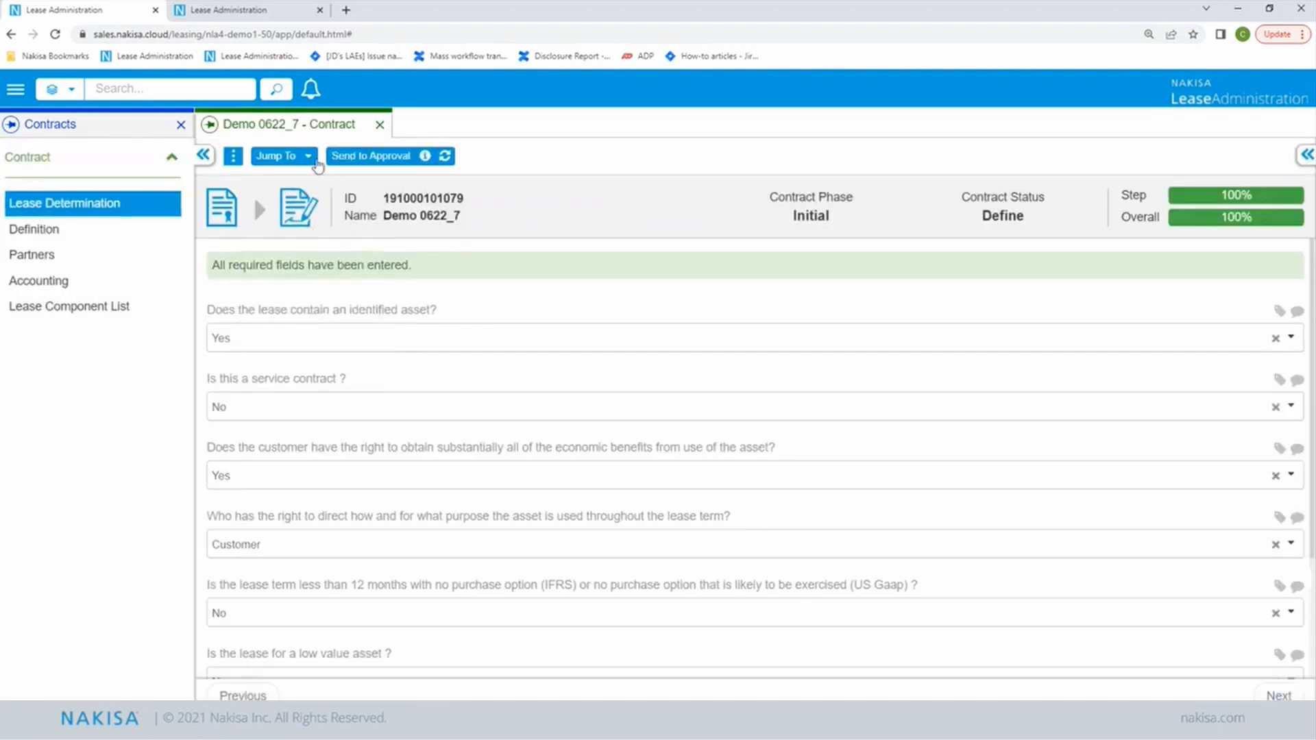
click(309, 157)
click(363, 245)
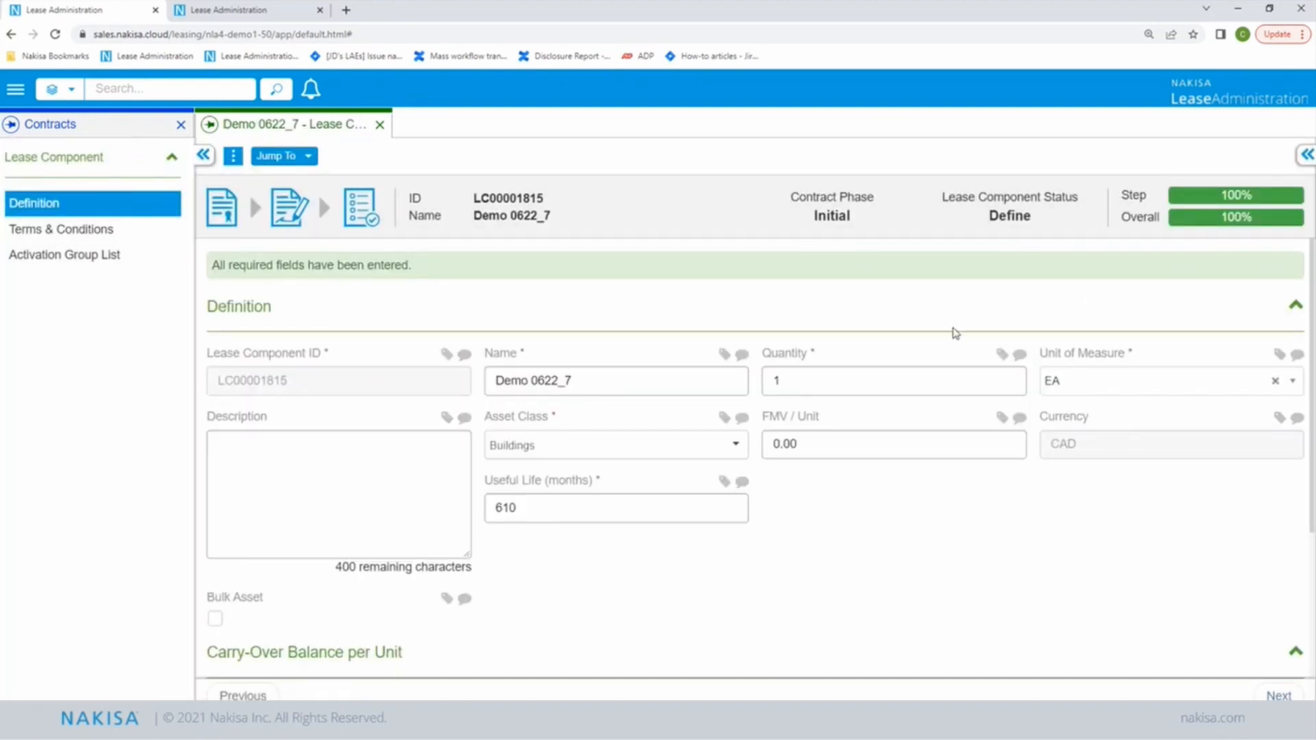
click(624, 447)
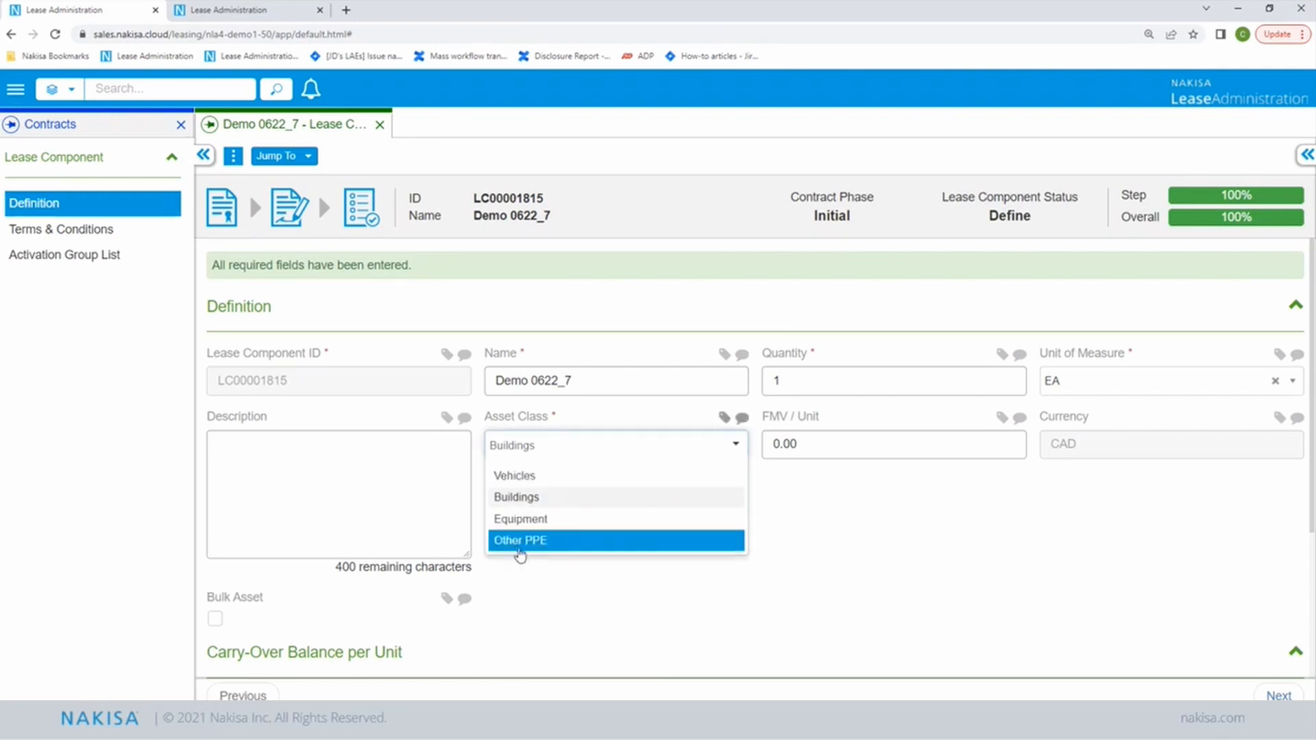
click(520, 546)
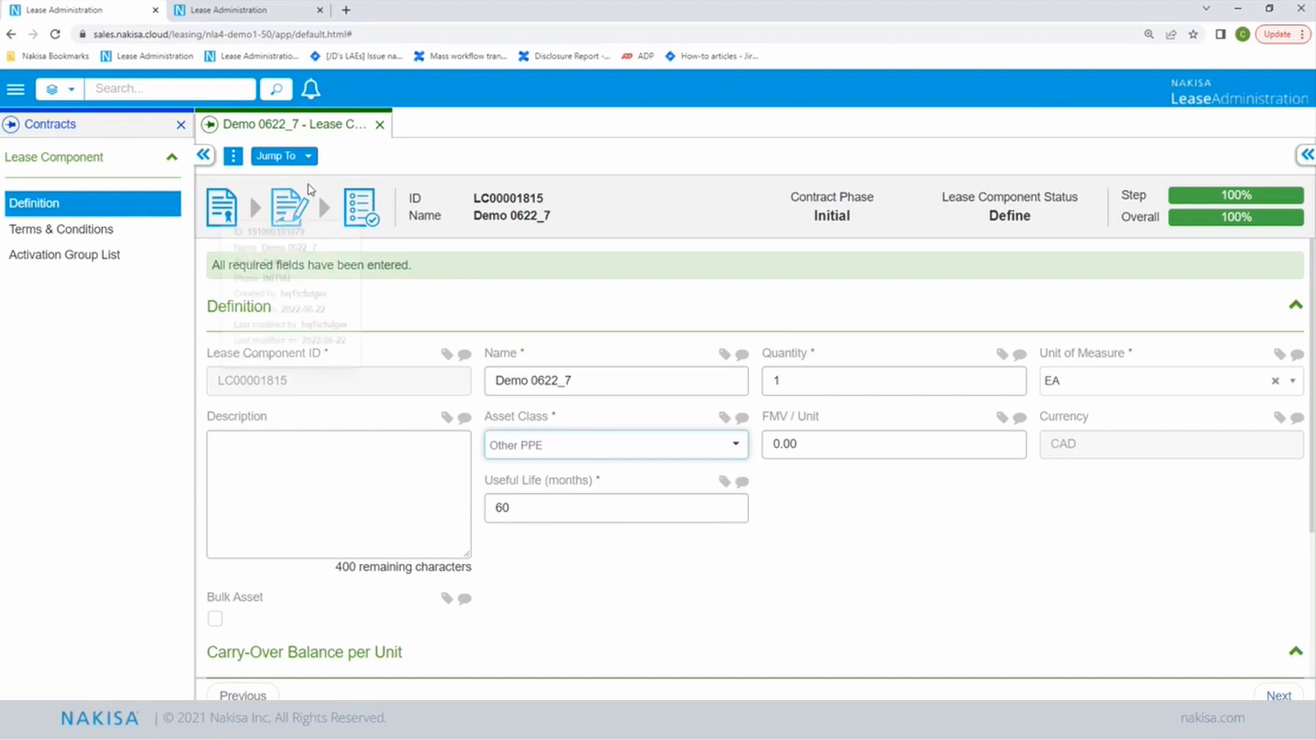
Step: Return to the Demo 0622_7 contract record and send it to approval
click(310, 158)
click(370, 225)
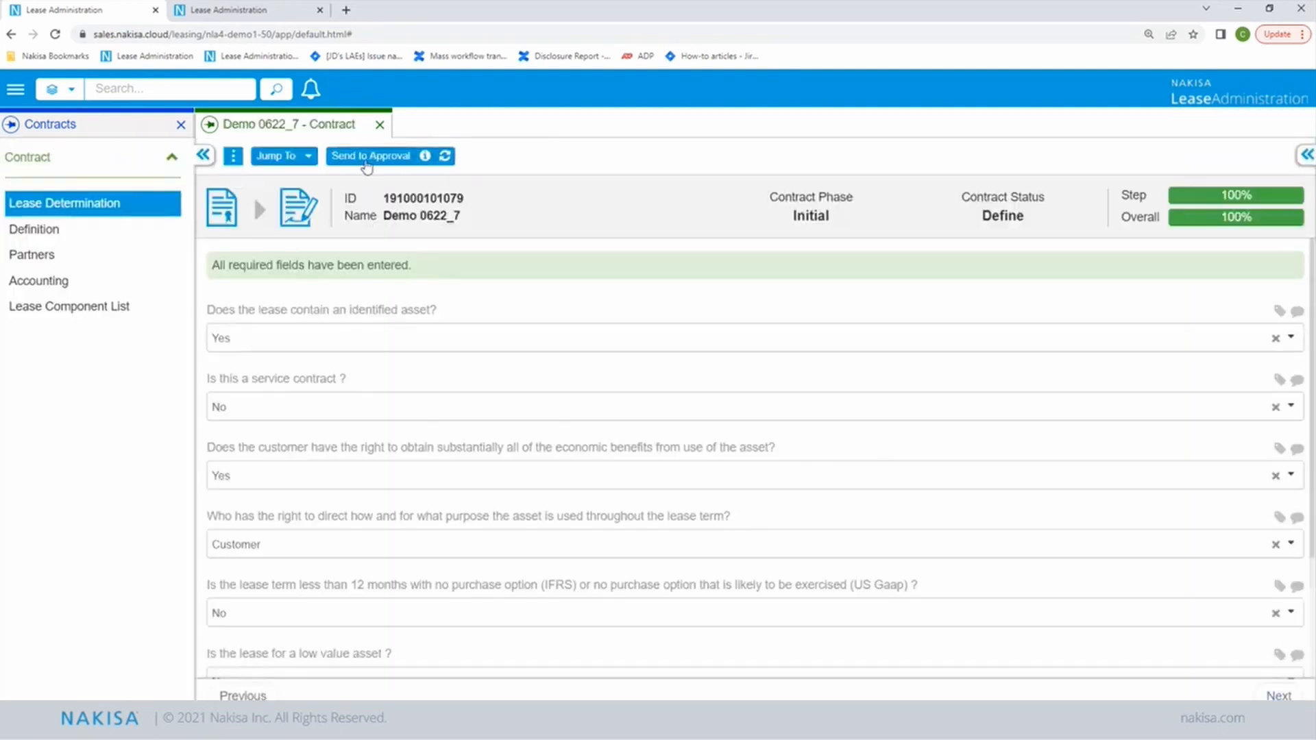
click(368, 156)
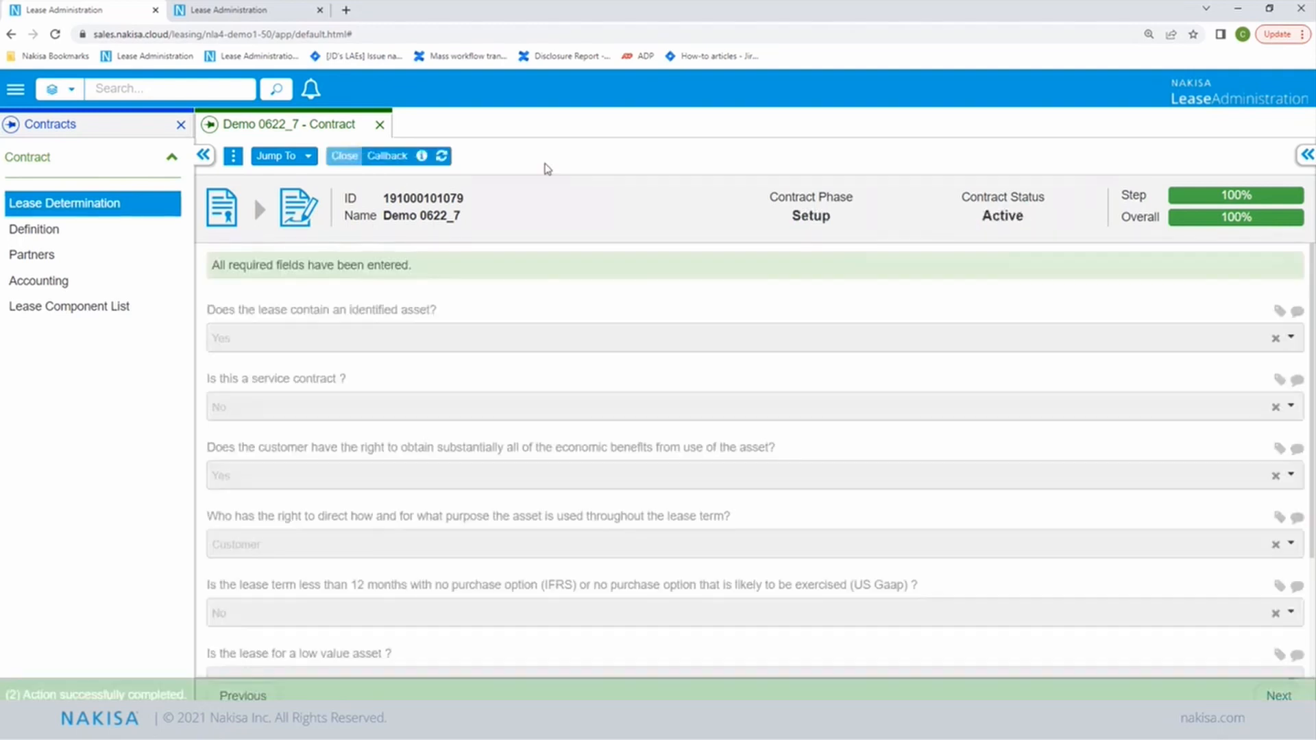
Step: Open the Demo 0622_7 activation group, send it to assessment and approve the assessment
click(277, 157)
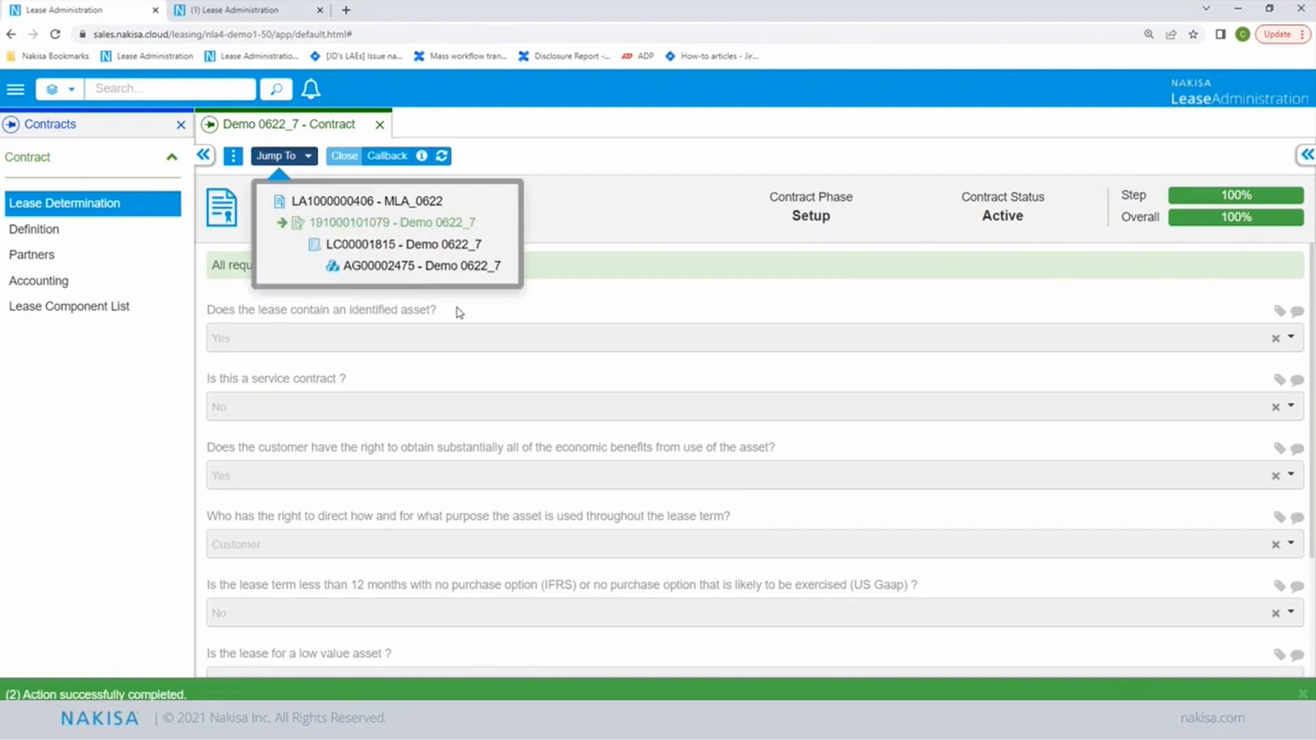
click(423, 267)
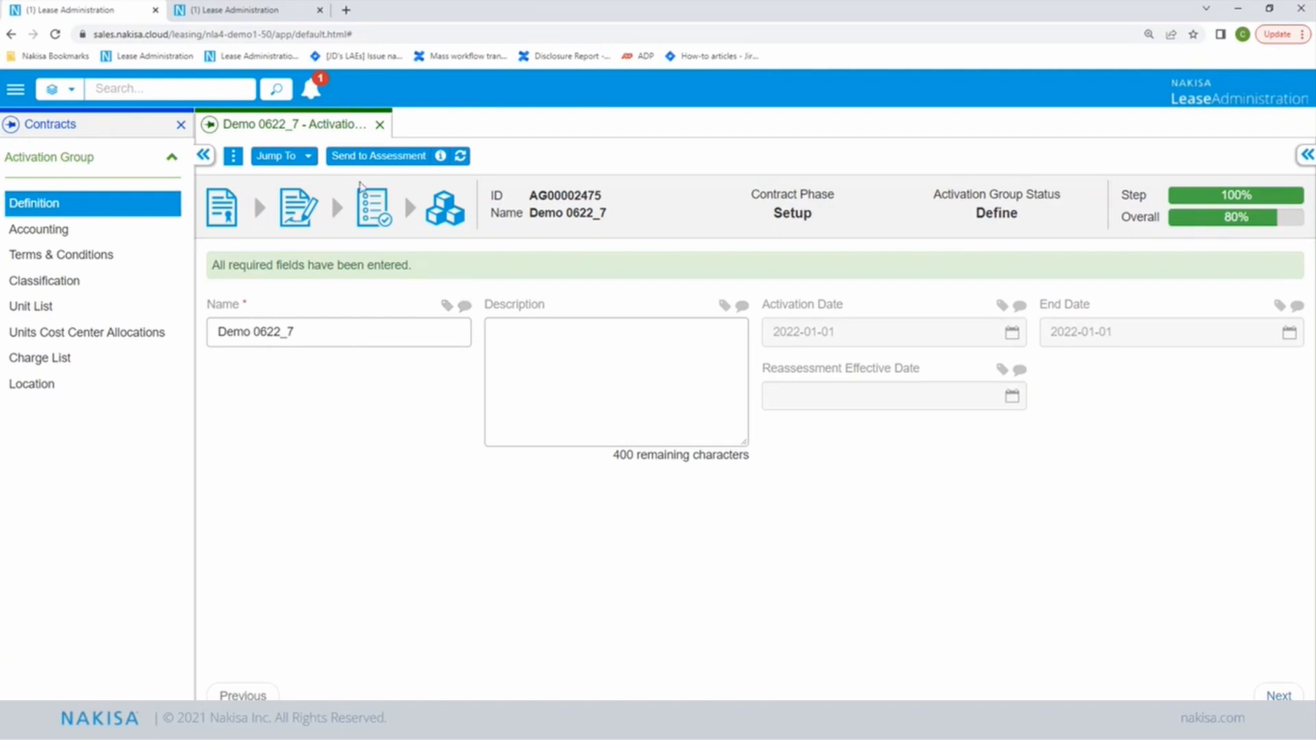
click(384, 156)
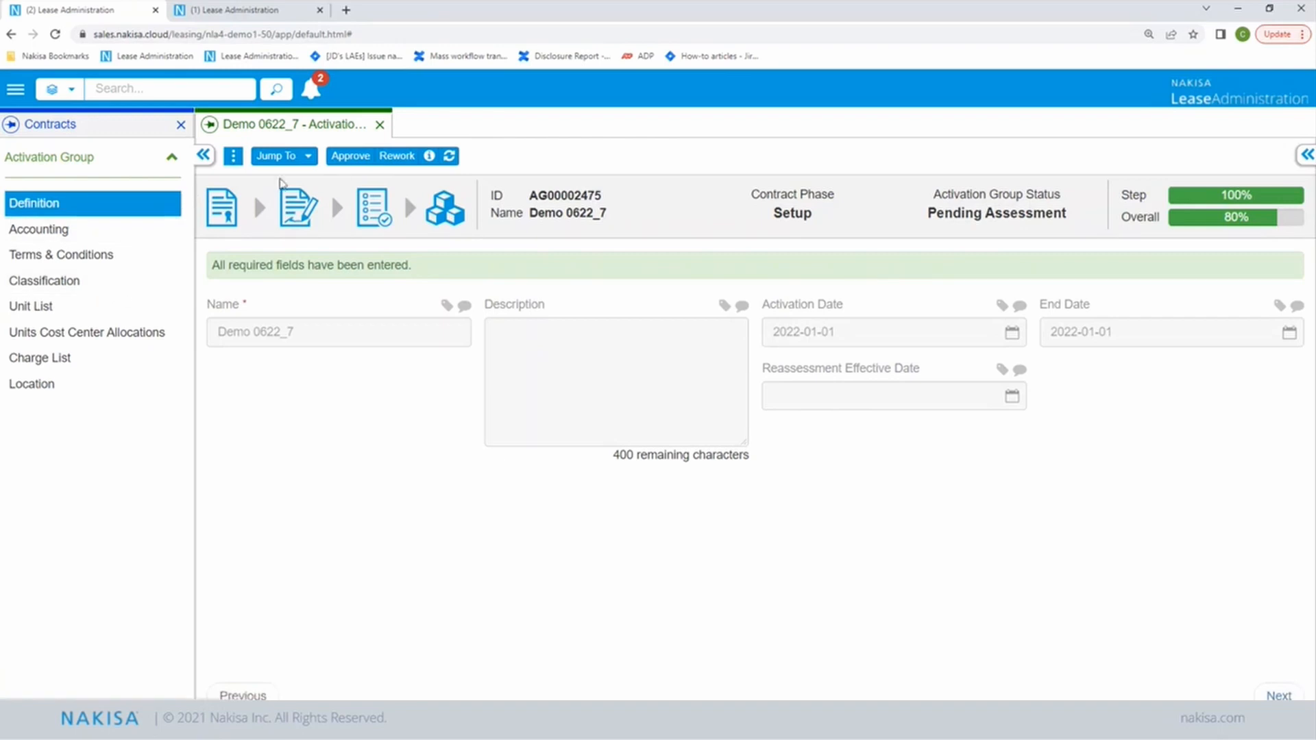
click(337, 160)
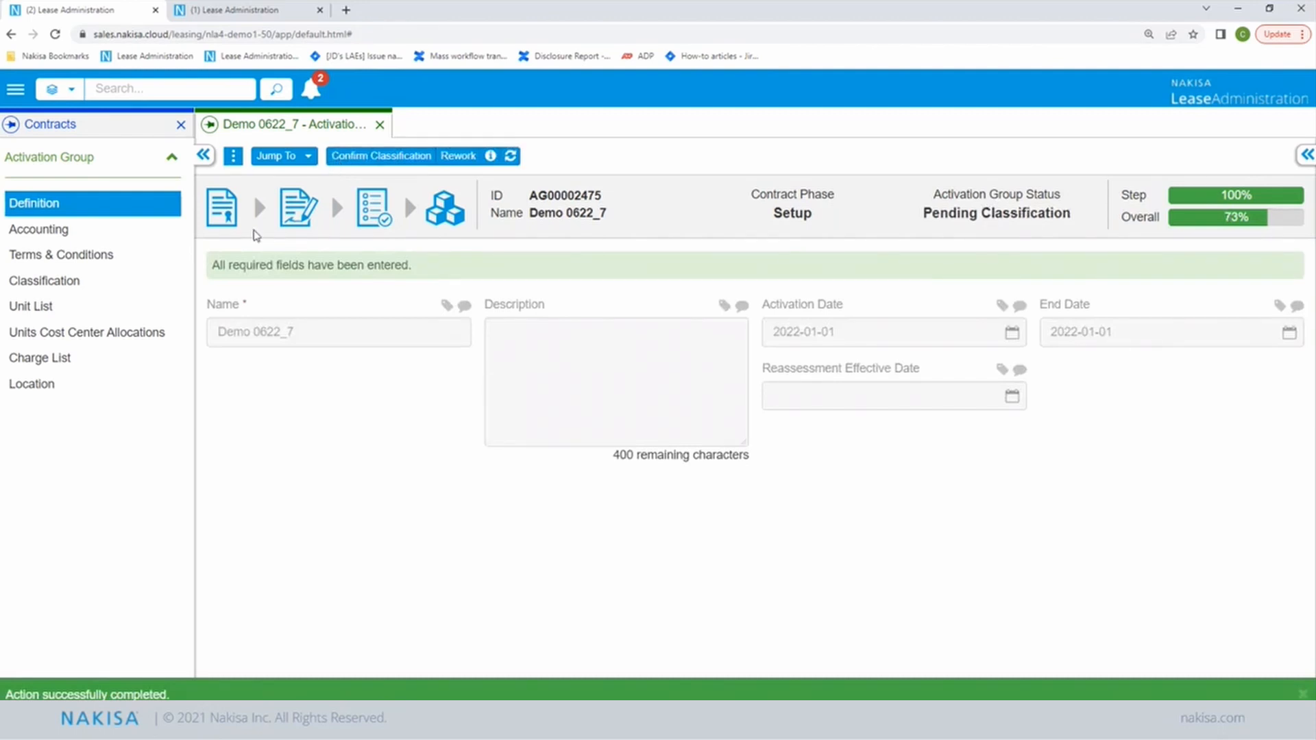
Step: Set the ASC 842 Confirm Classification value to Operating and confirm the activation group's classification
click(45, 280)
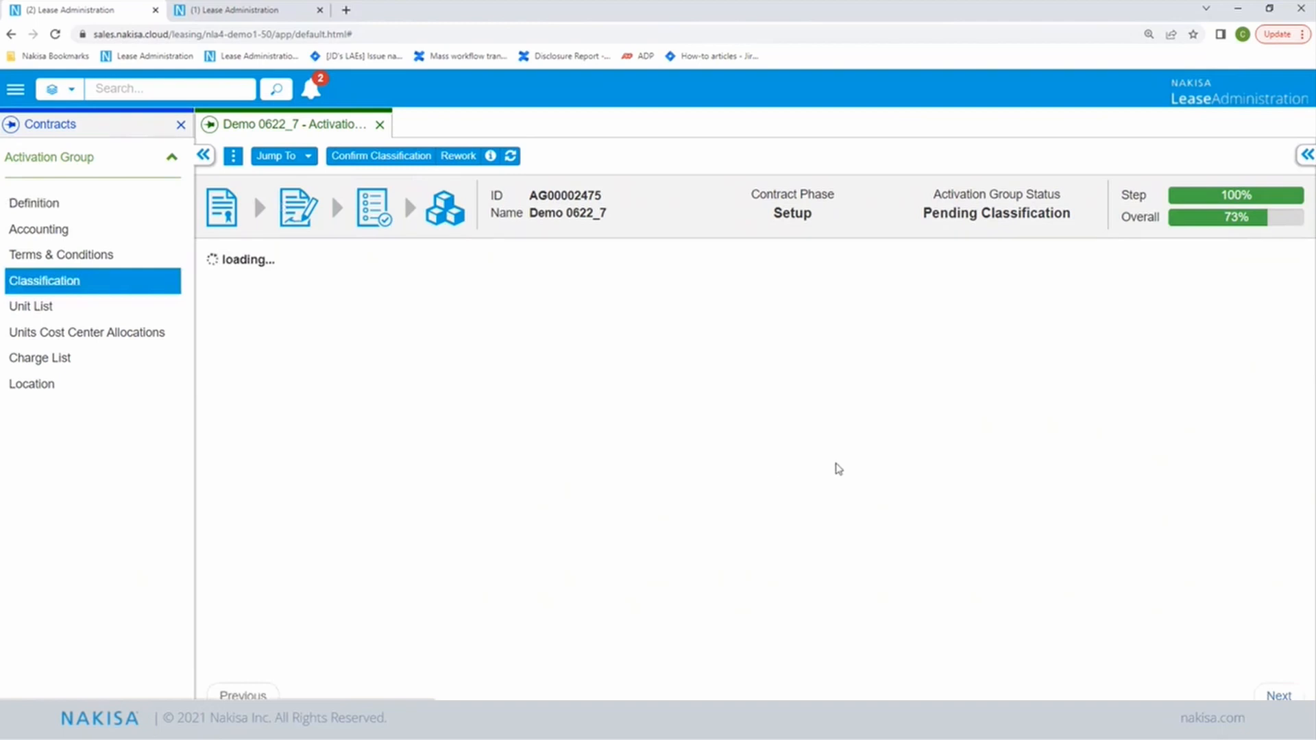
click(887, 443)
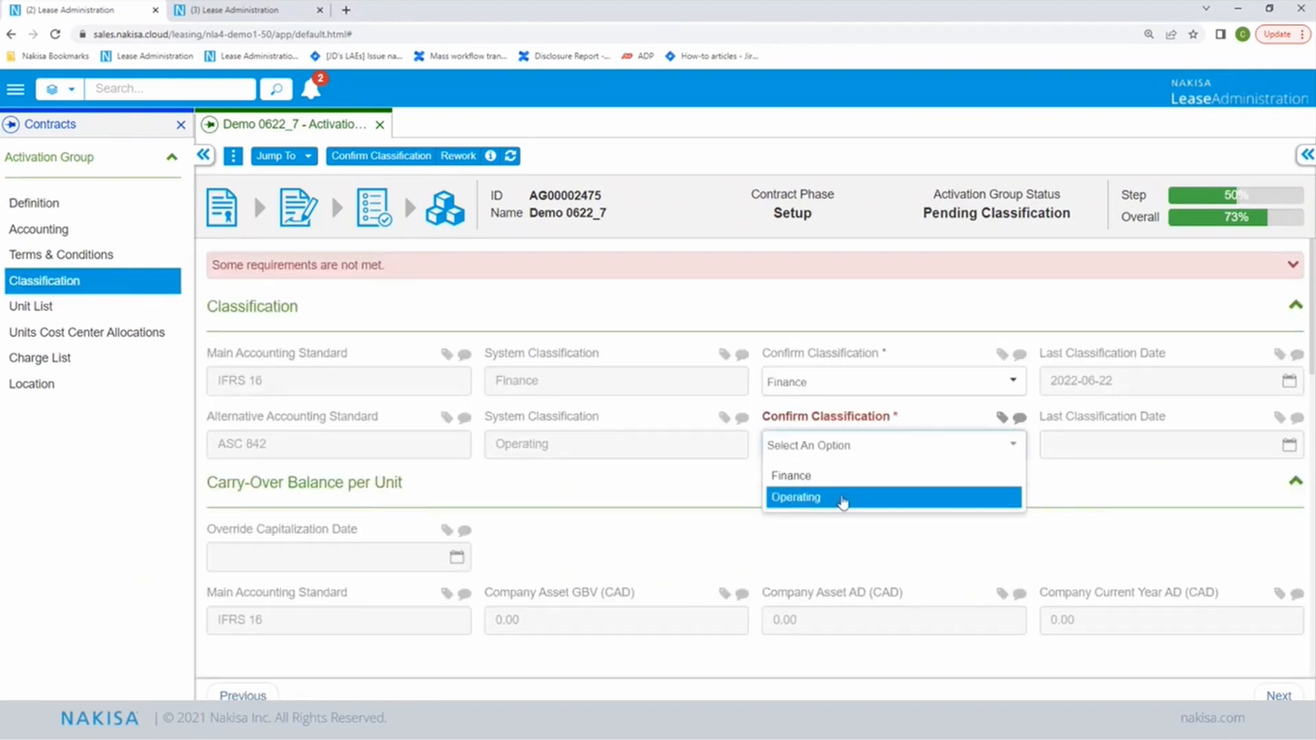
click(847, 500)
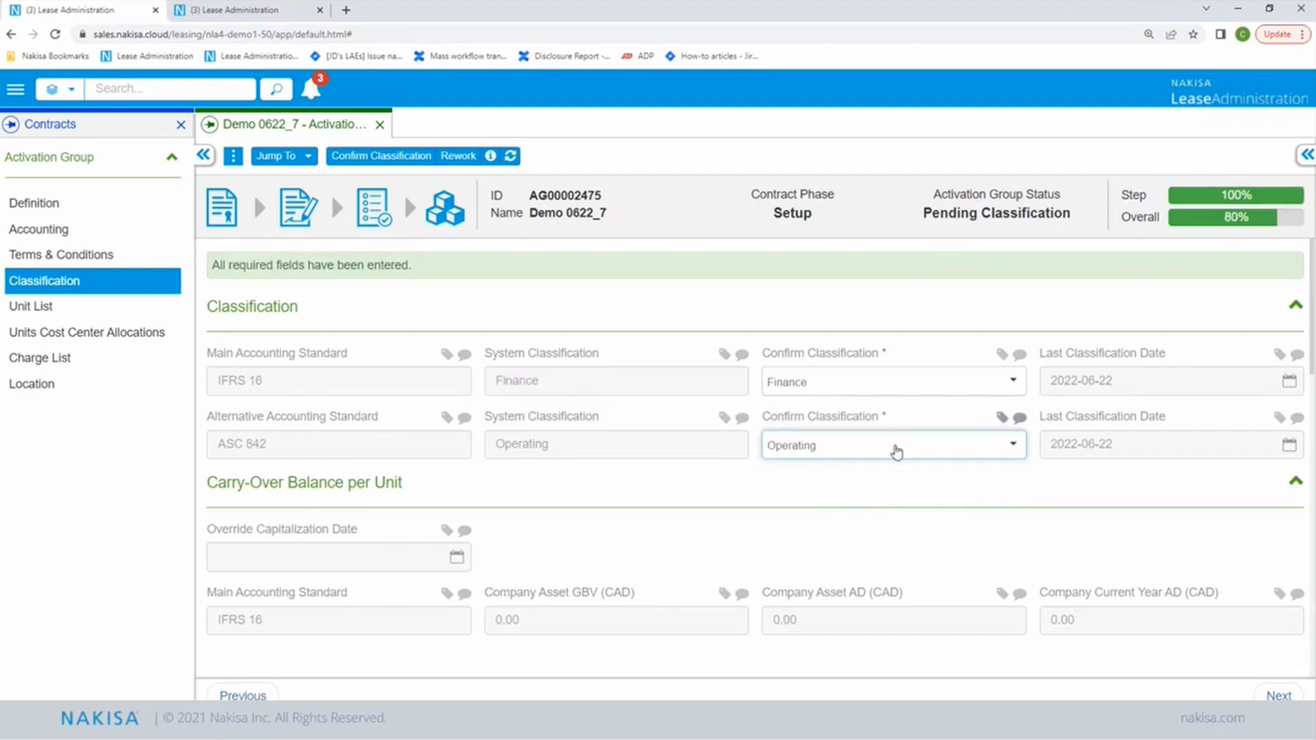
click(382, 156)
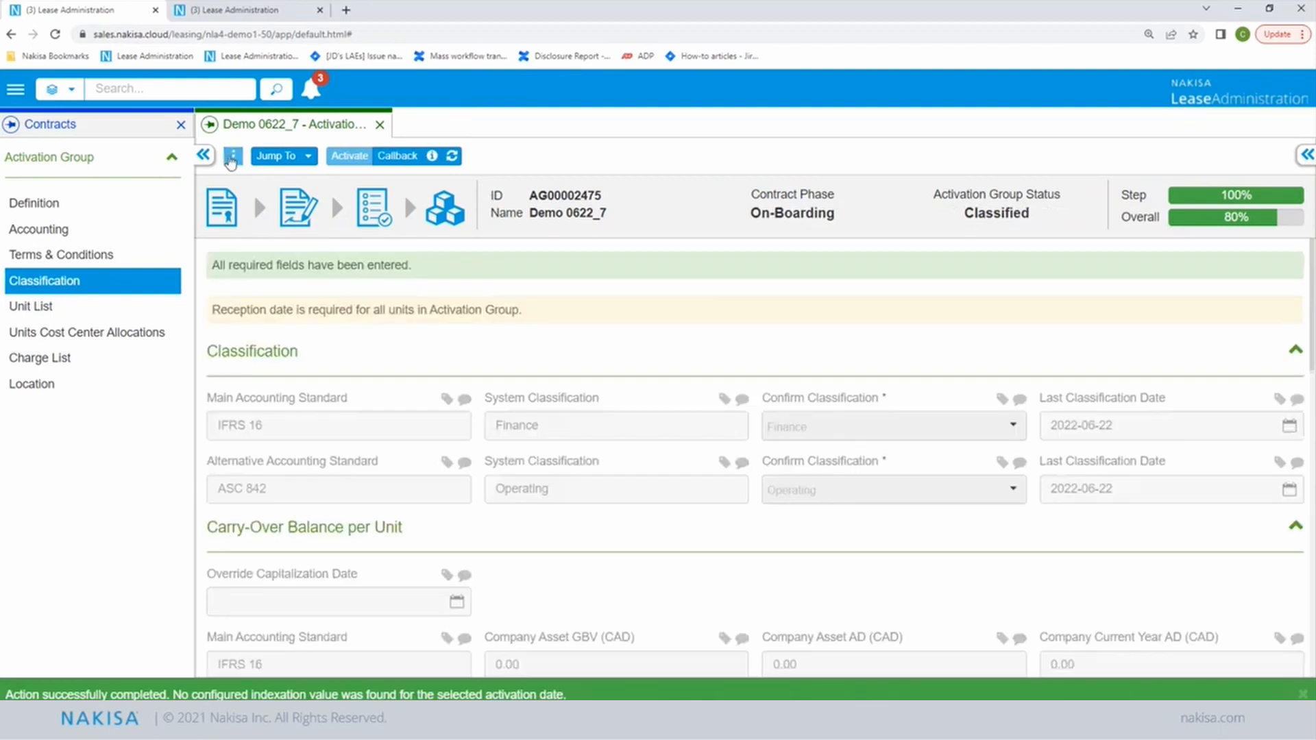
Step: Set the reception date of the Demo 0622_7 activation group to 2022-01-01
click(233, 157)
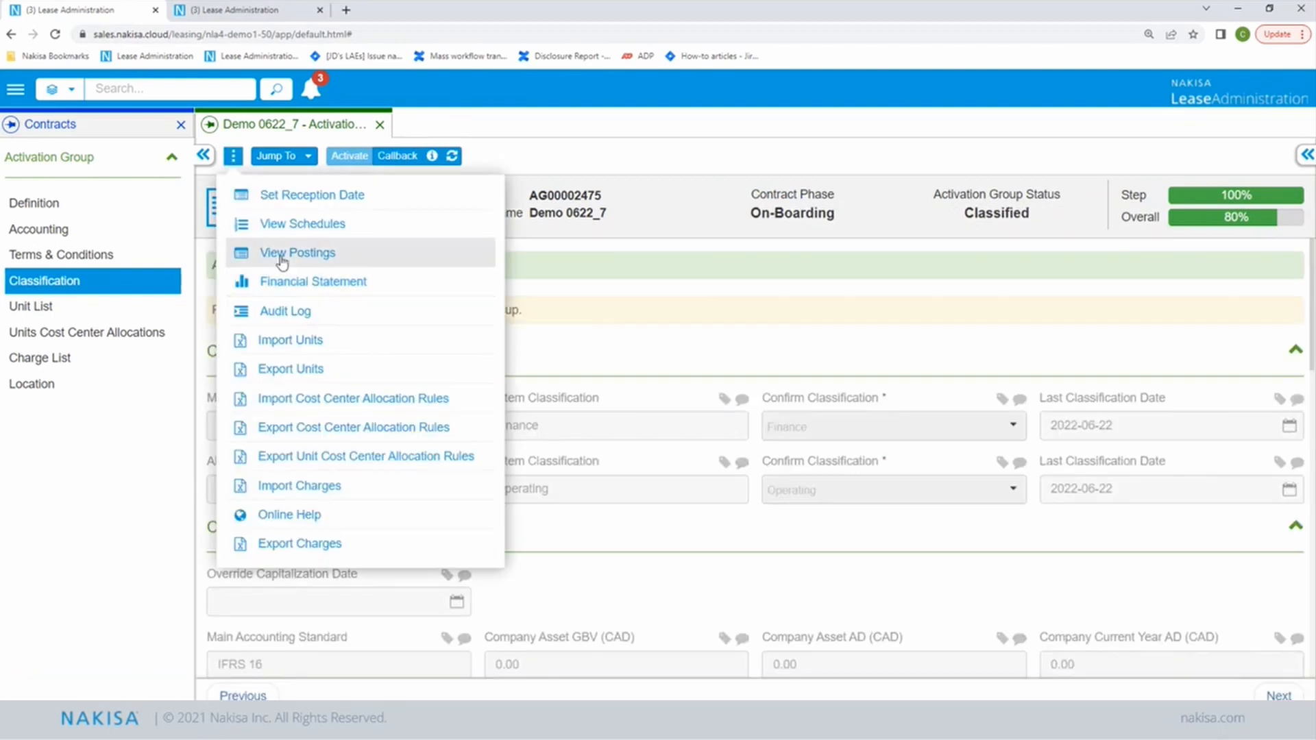
click(312, 194)
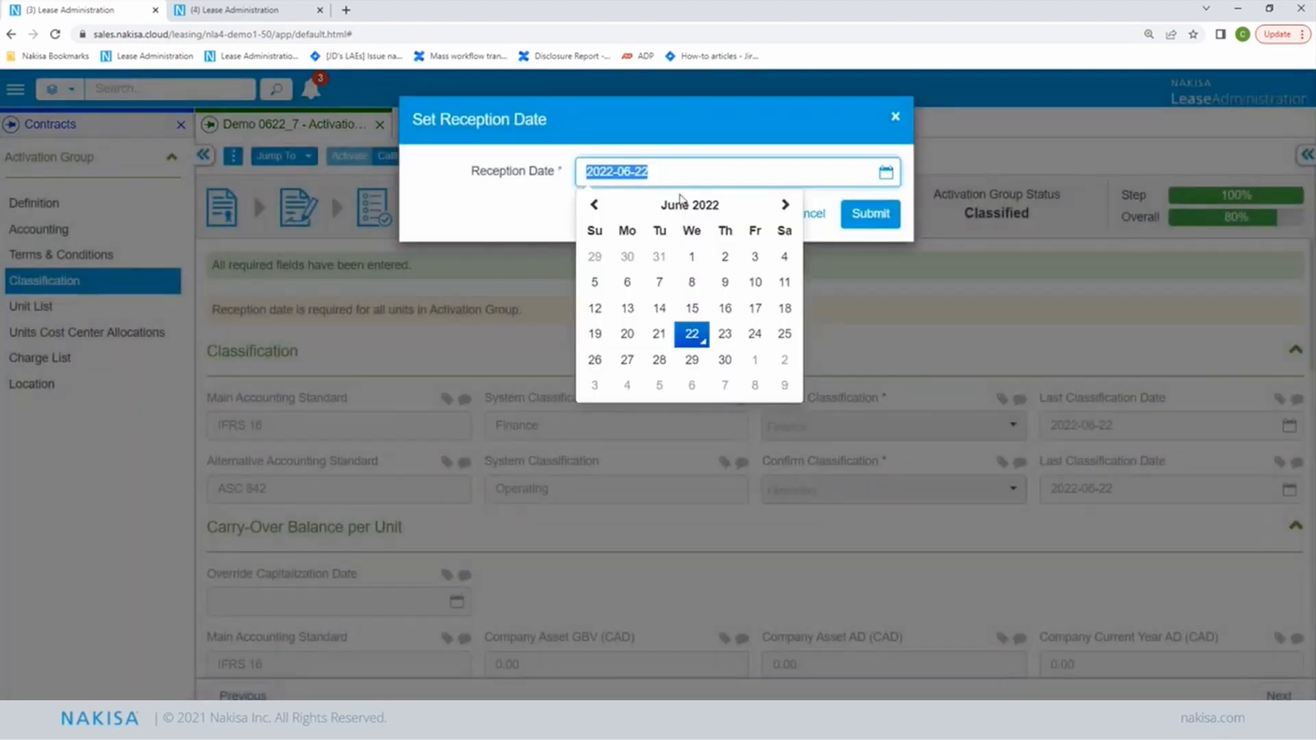
click(703, 211)
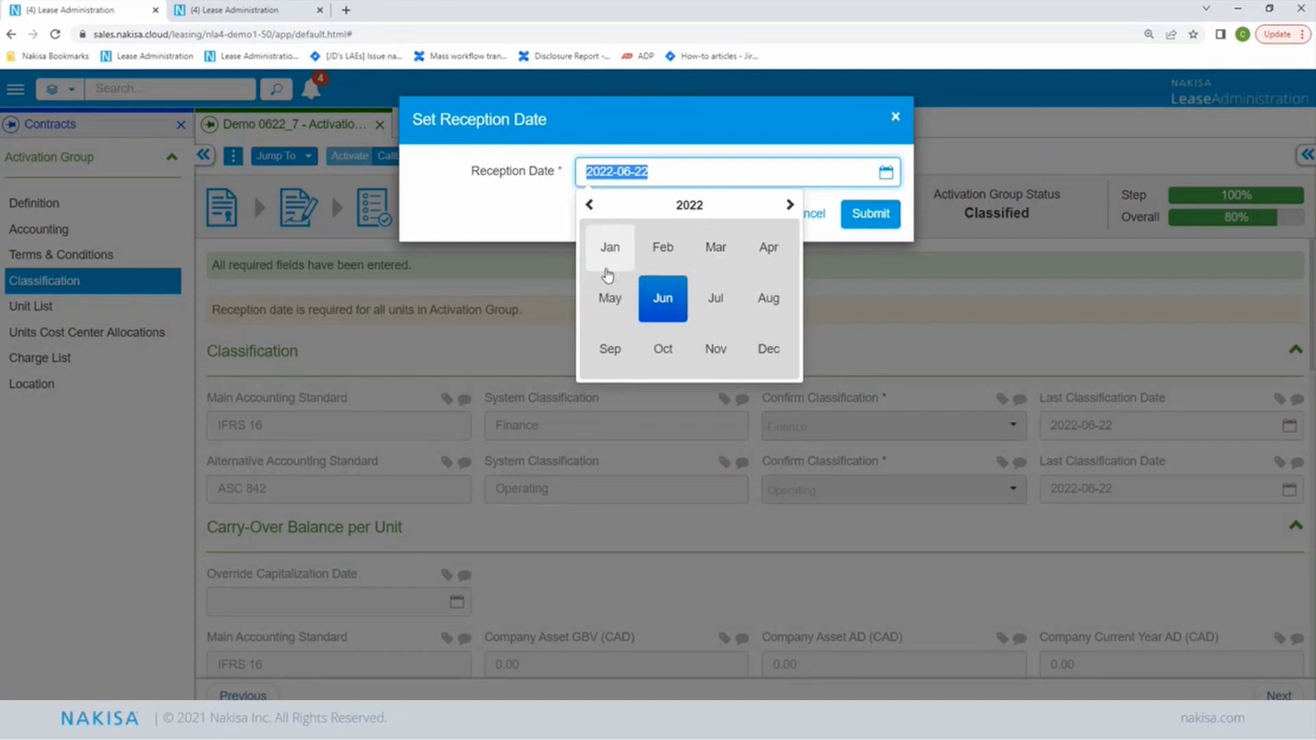
click(612, 257)
click(784, 258)
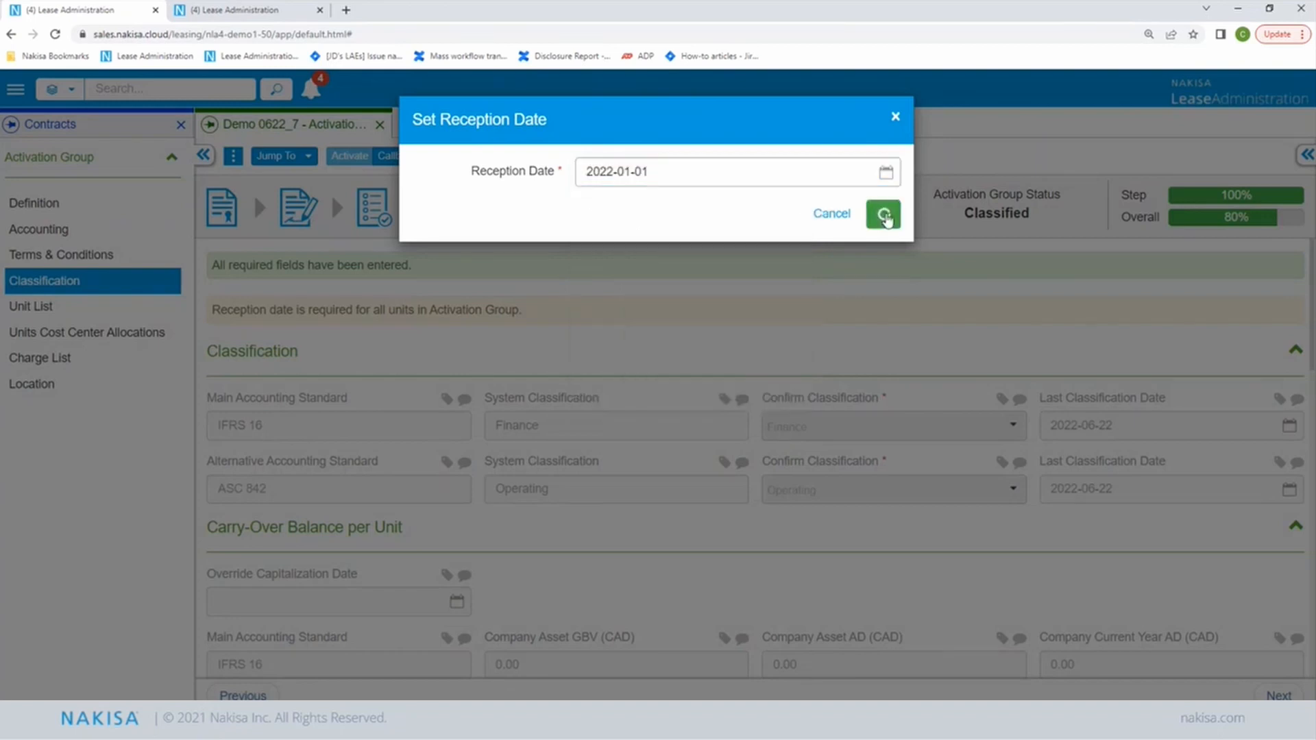
click(873, 227)
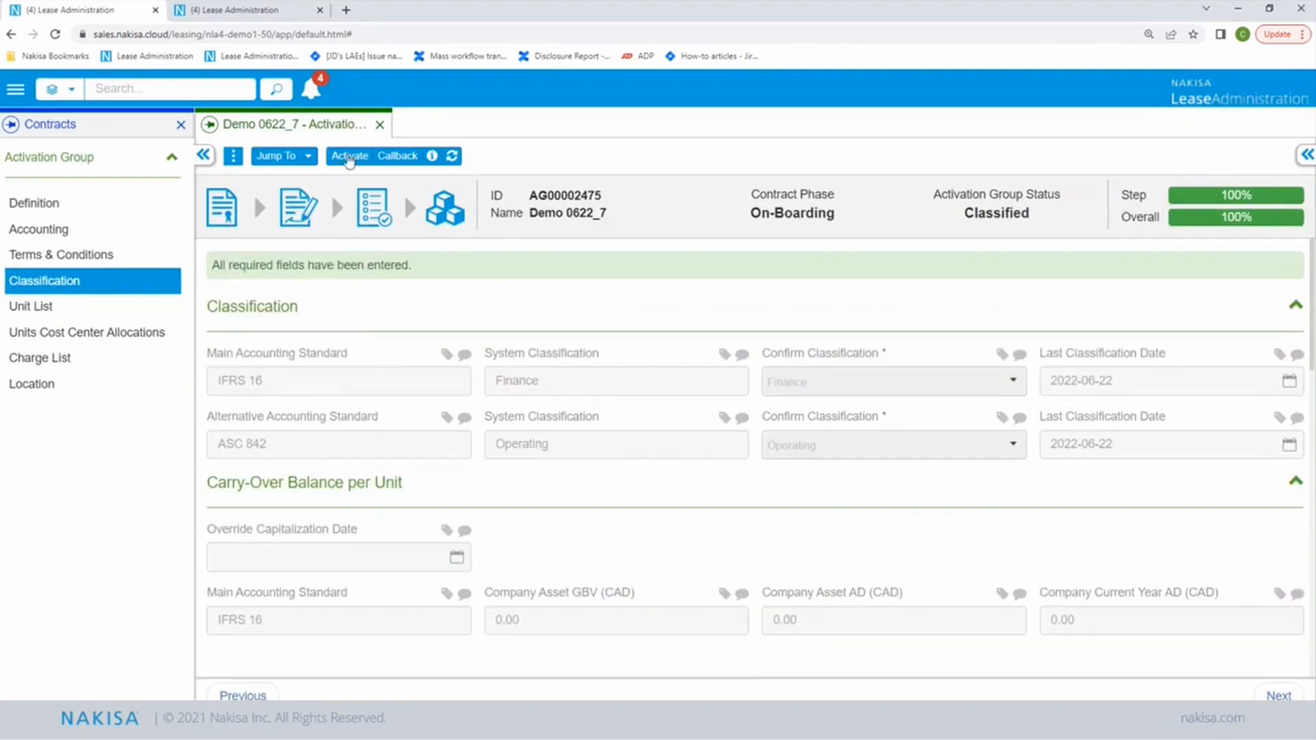
Step: Activate the Demo 0622_7 activation group with the activation, posting and document dates all set to 2022-01-01
click(349, 157)
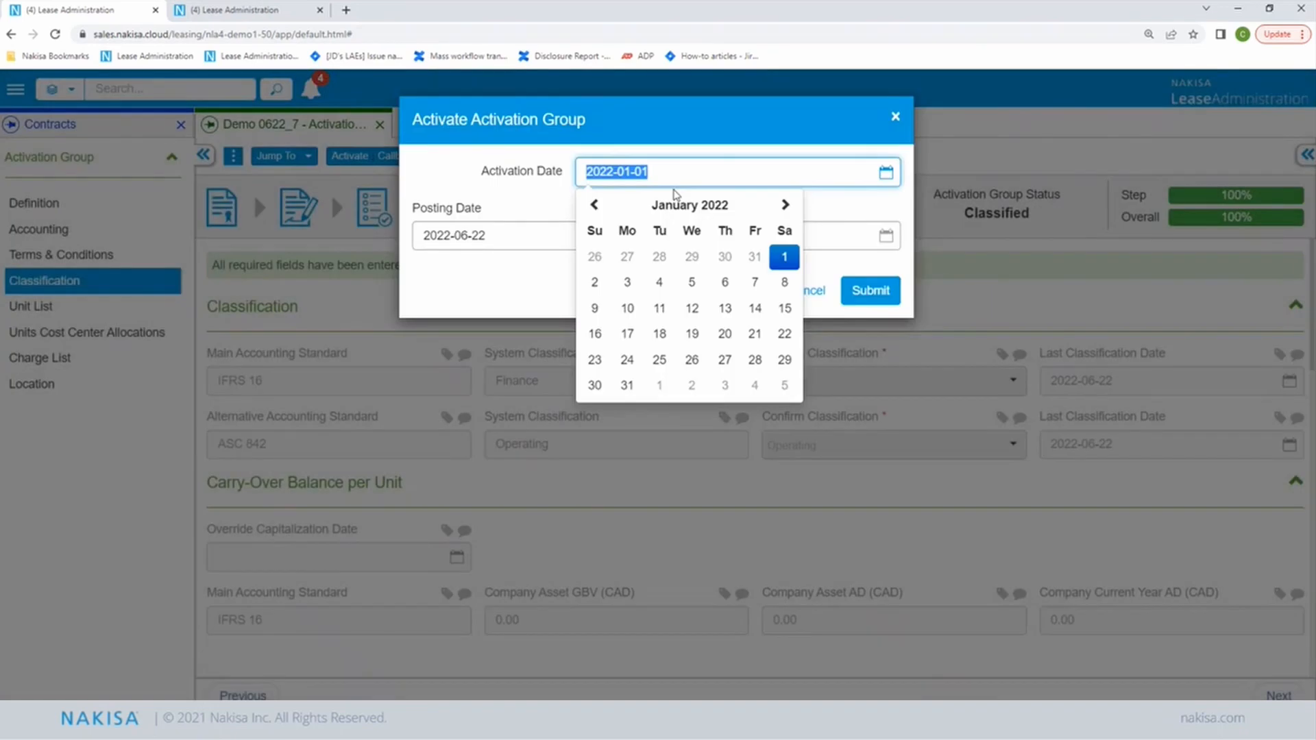
key(ctrl+c)
click(529, 236)
key(ctrl+v)
click(709, 293)
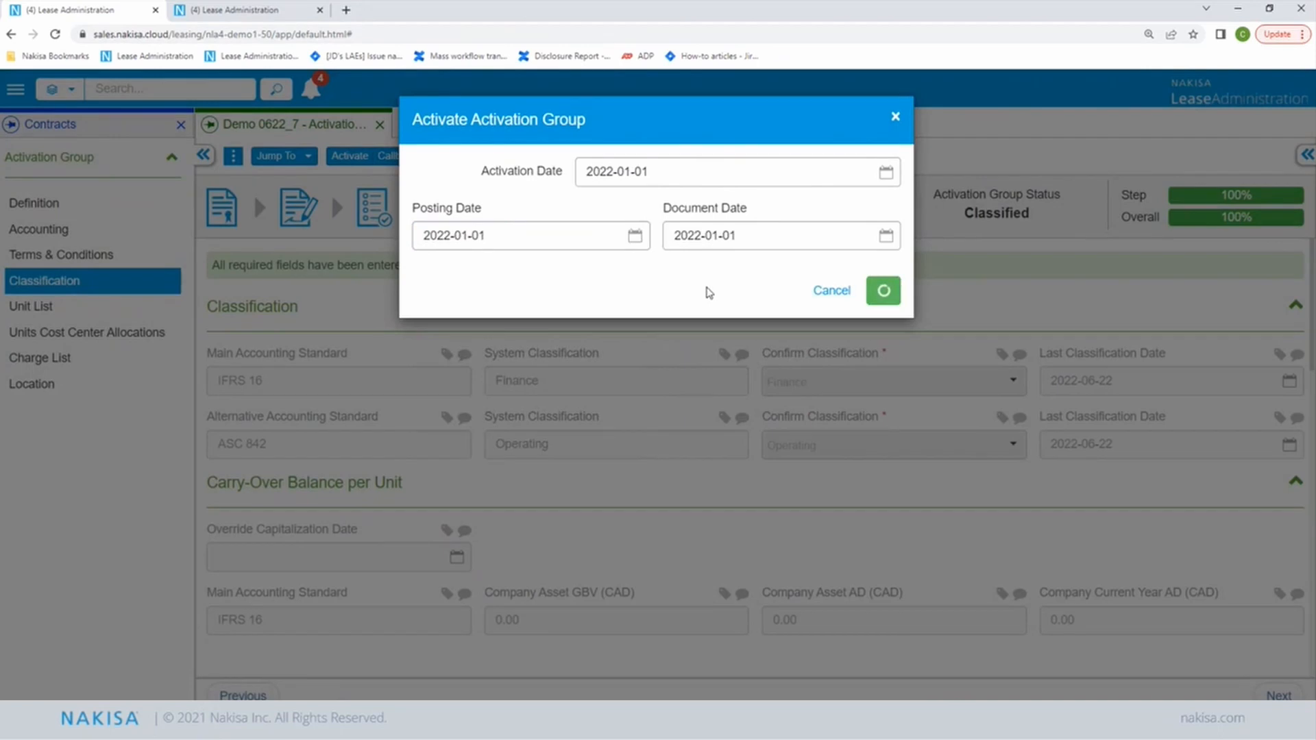
click(872, 291)
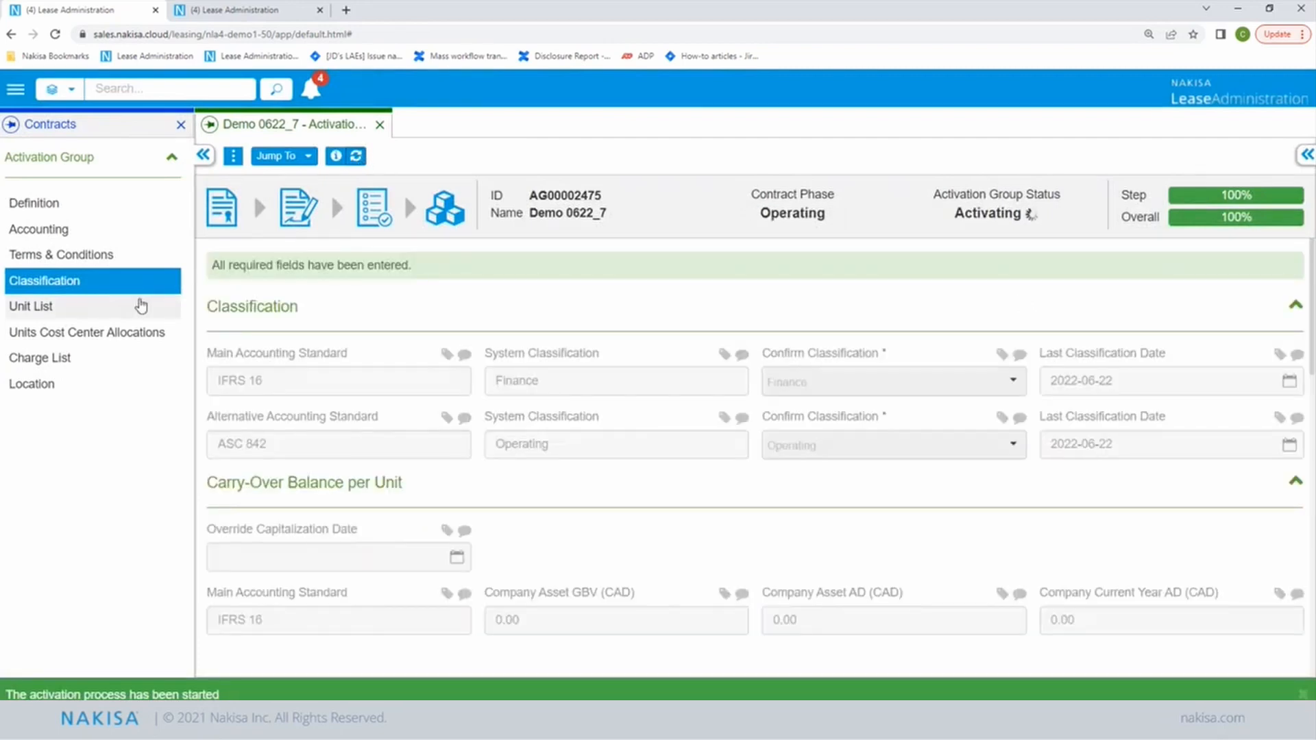
Step: Review the asset capitalization and liability inception documents of the Other PPE unit in the refreshed Unit List
click(118, 320)
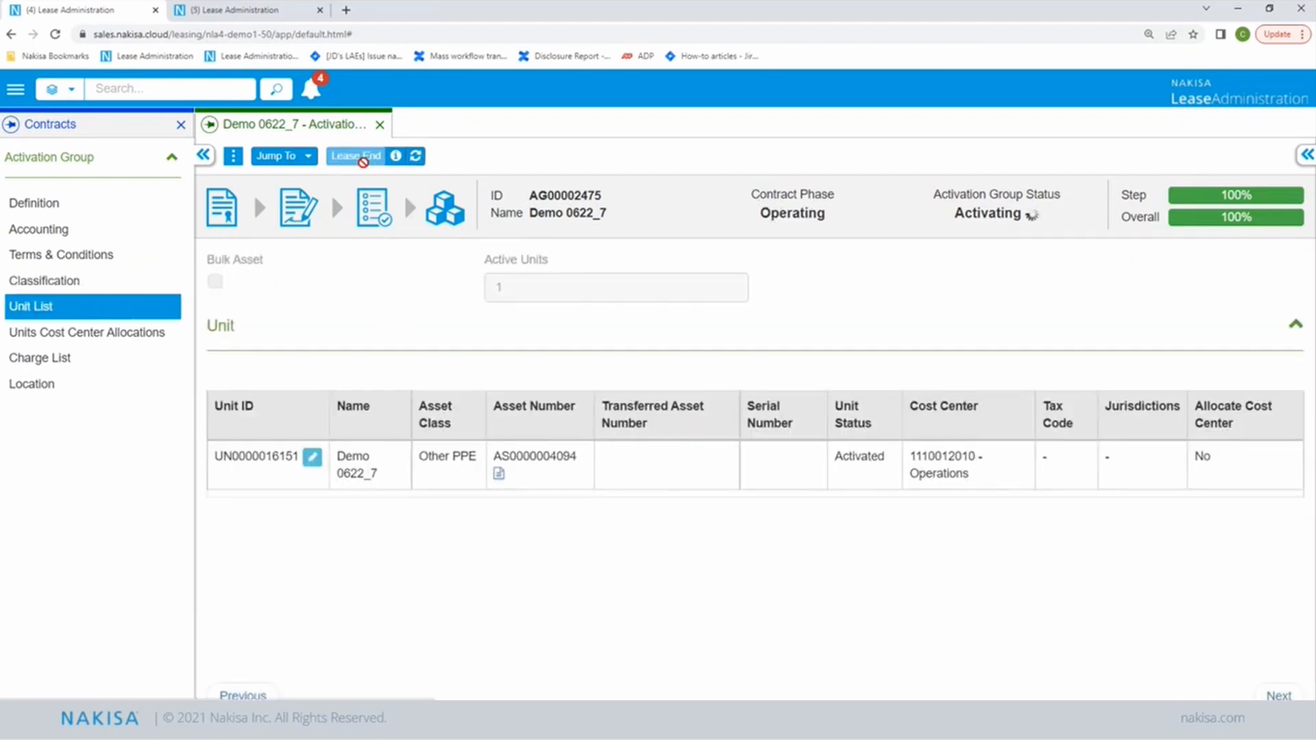
click(419, 160)
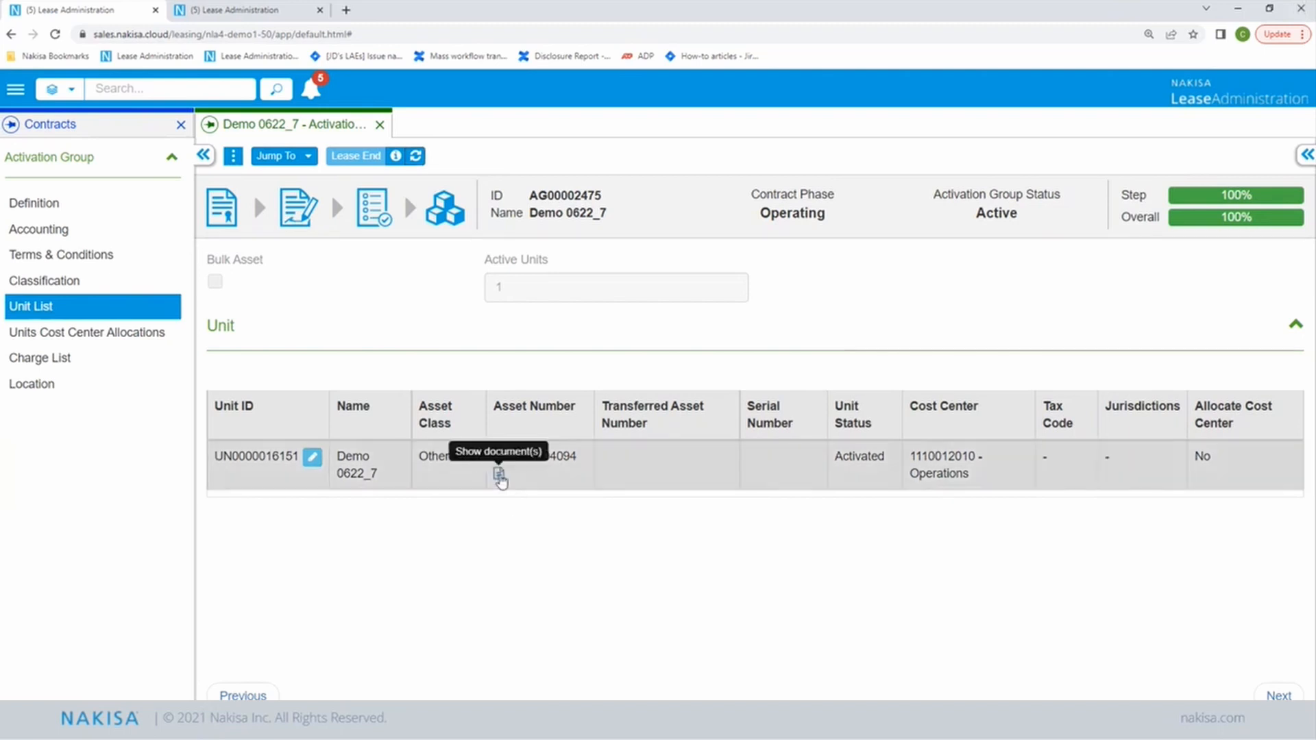
click(499, 474)
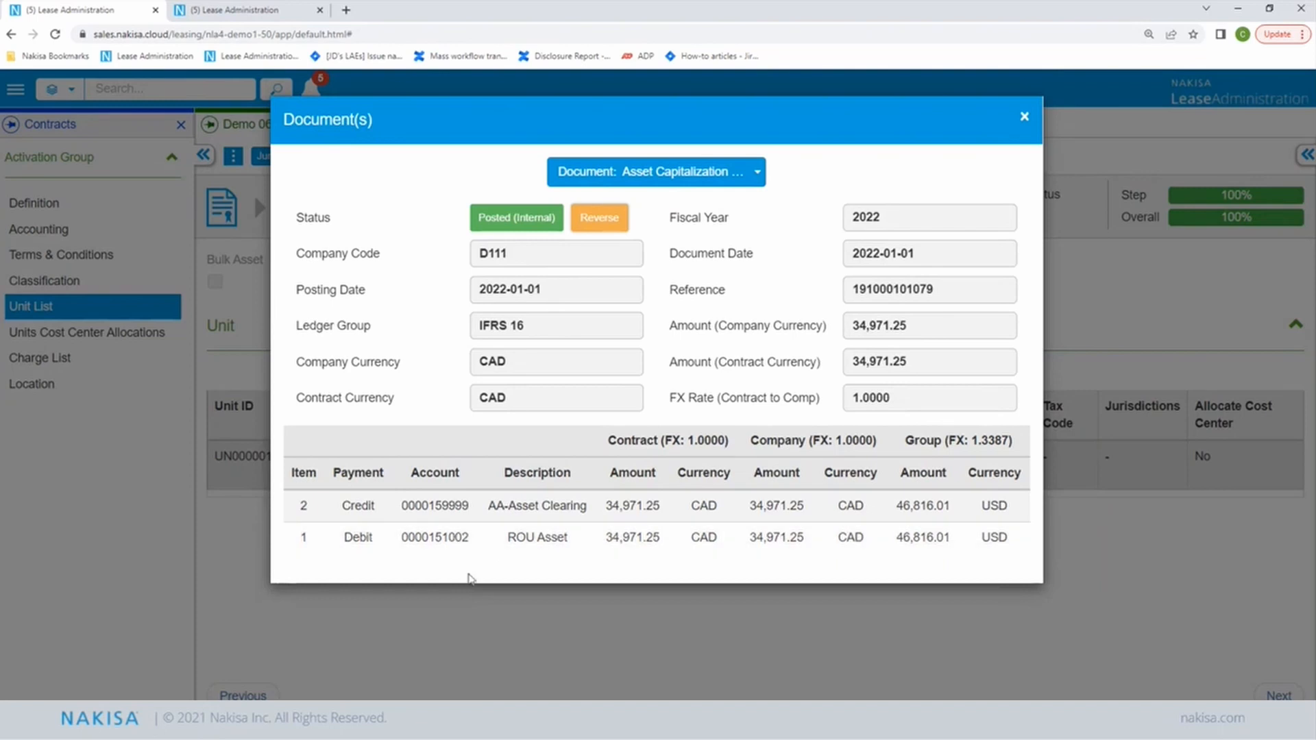
click(760, 190)
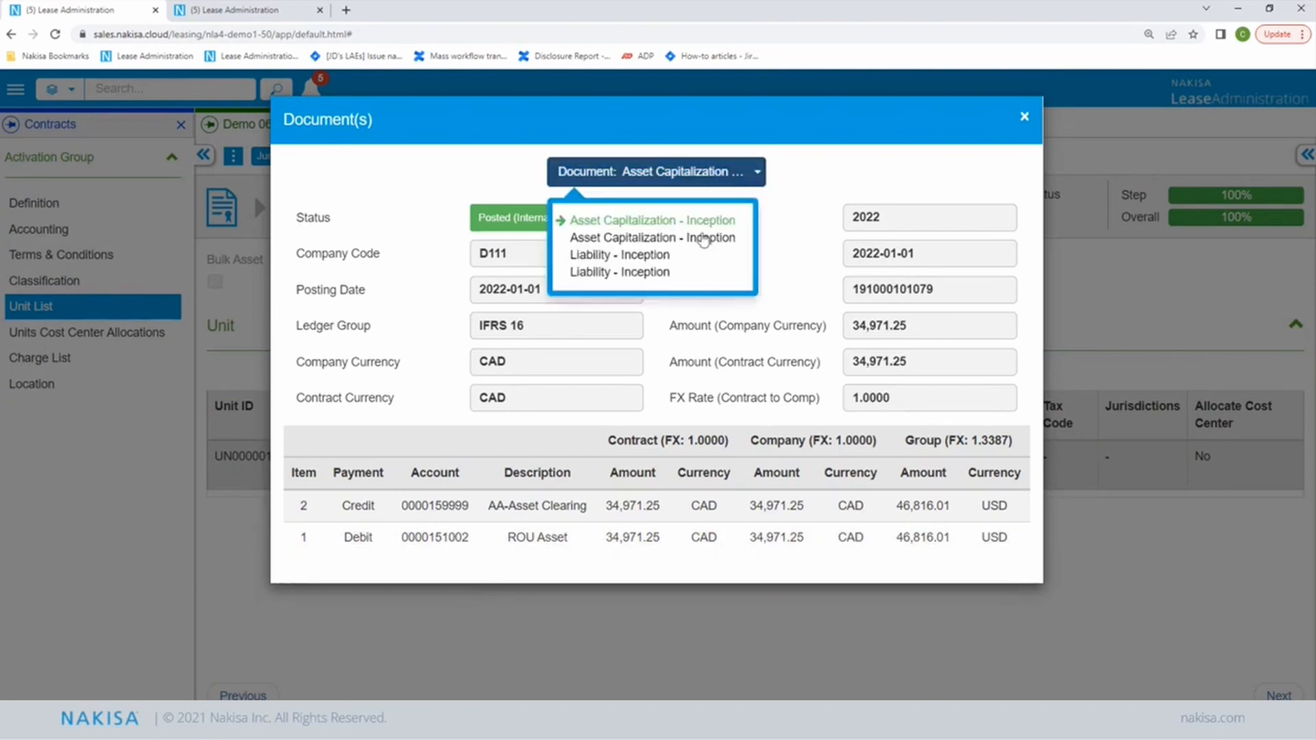
click(677, 256)
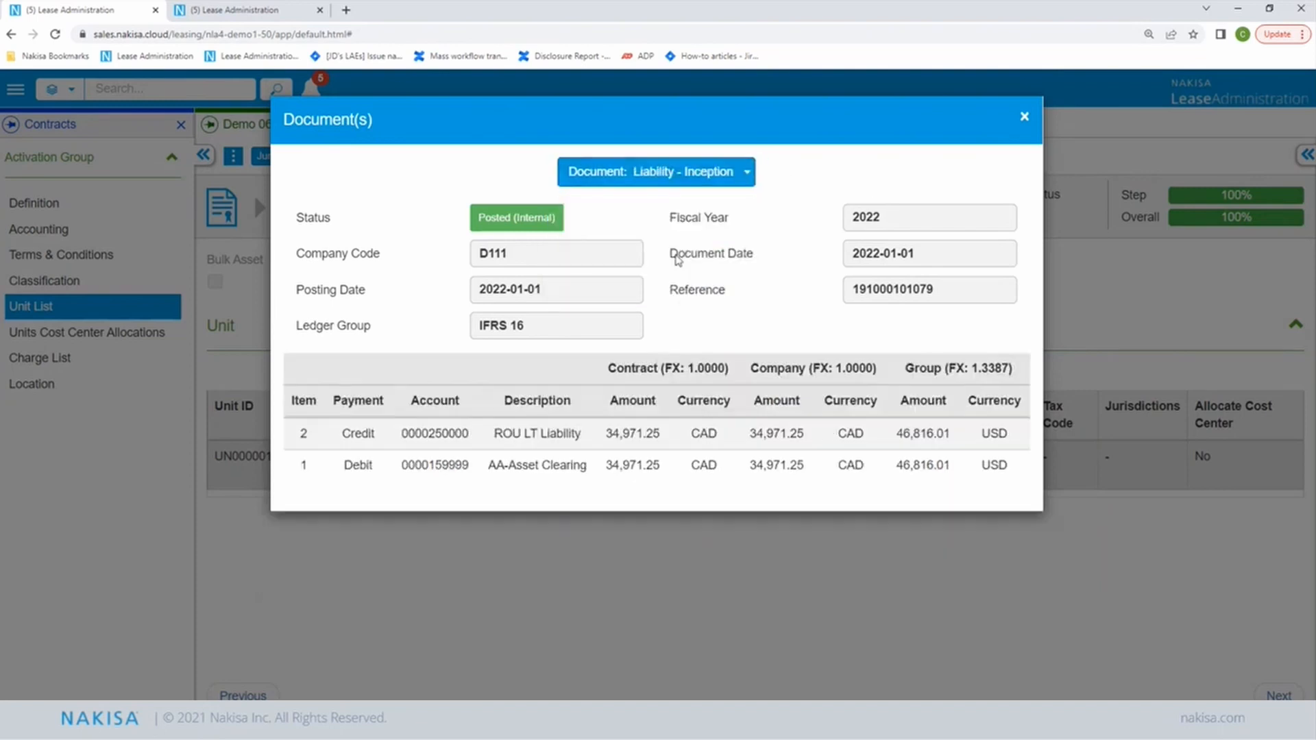
click(713, 173)
click(676, 238)
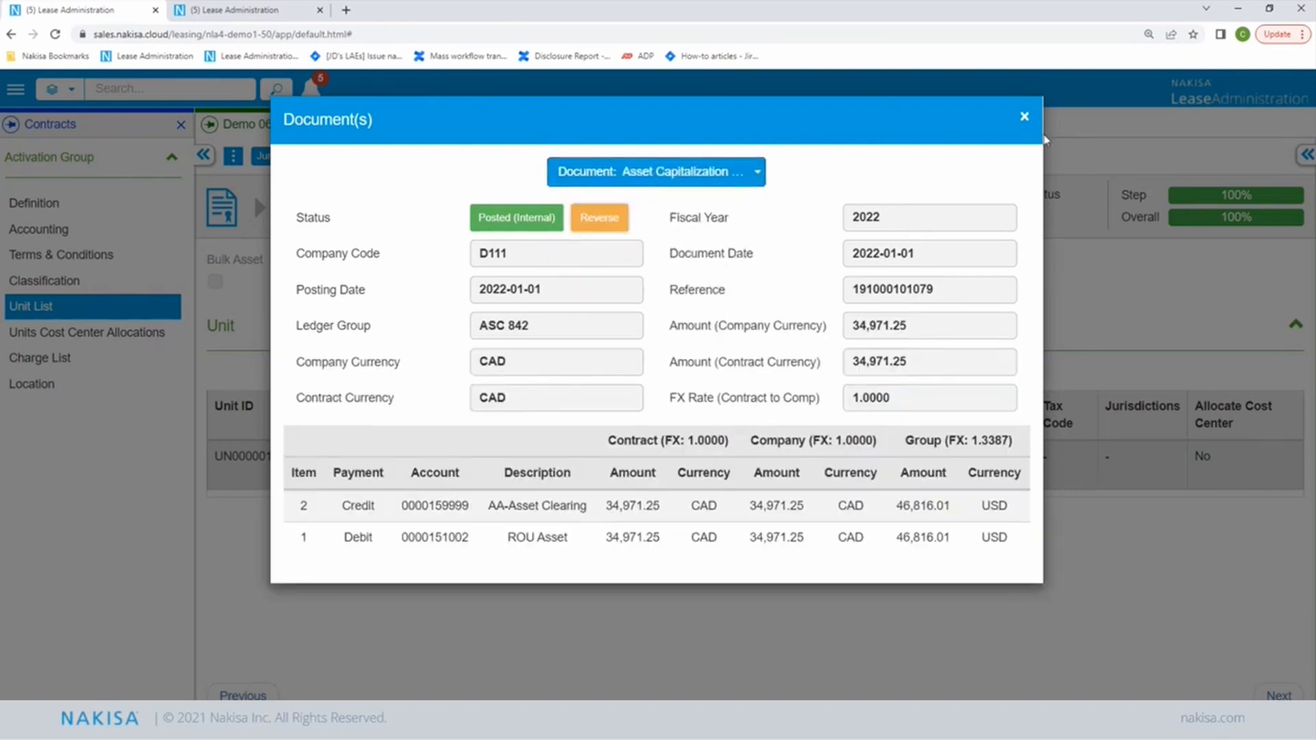
click(1025, 118)
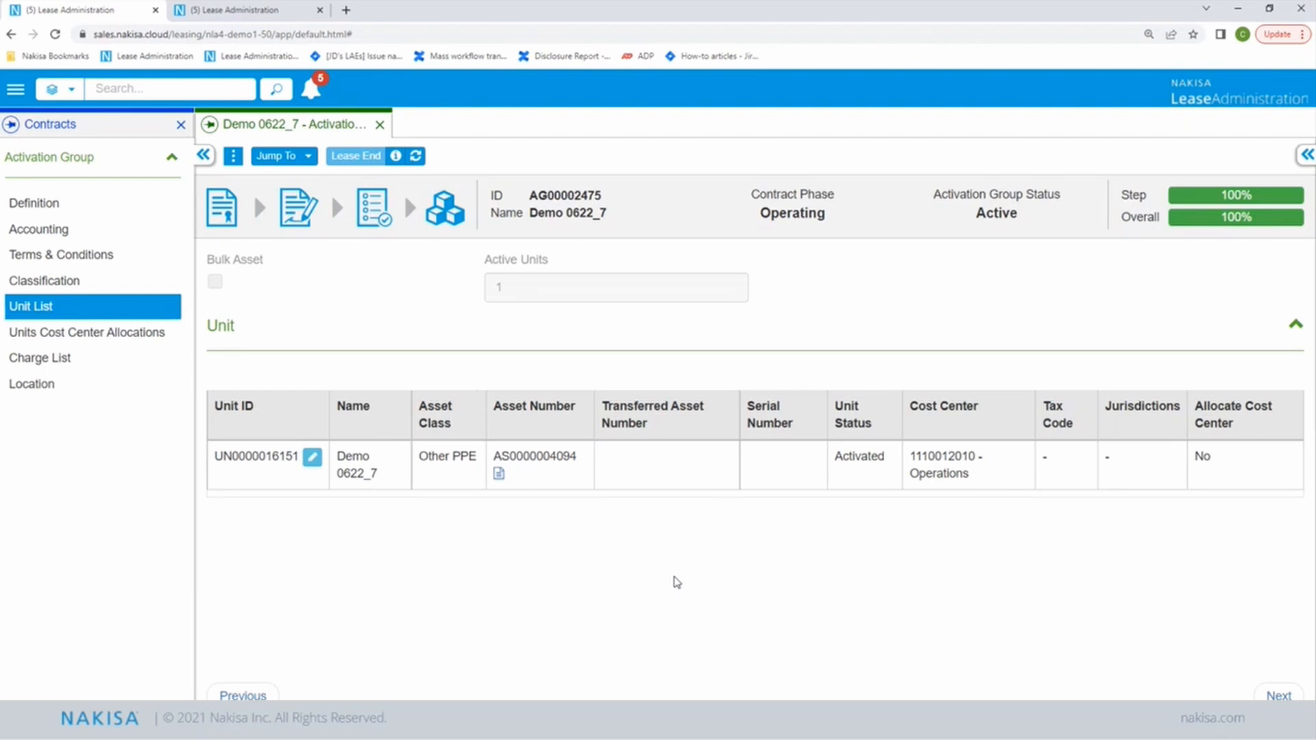
Step: Switch to the Office hours June 2022 presentation in PowerPoint and present the slide Common Error Messages due to Incomplete Configuration
click(264, 13)
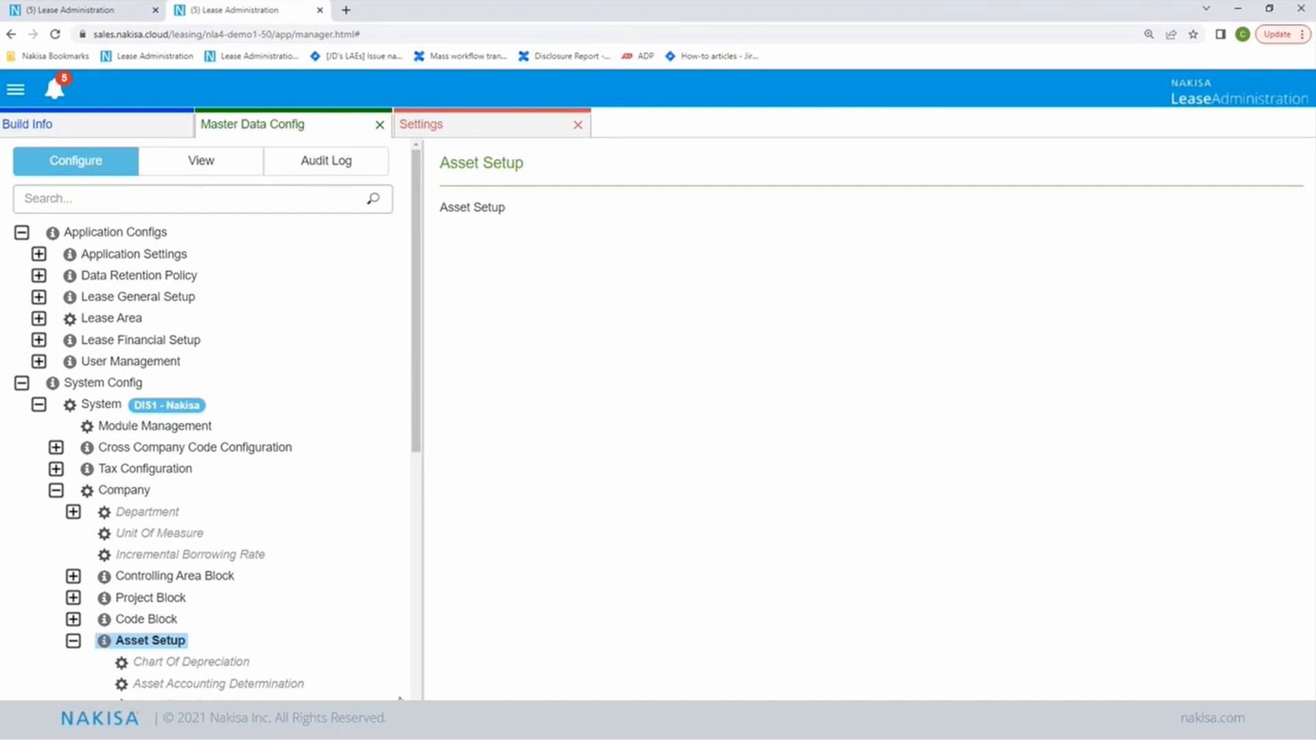
click(264, 720)
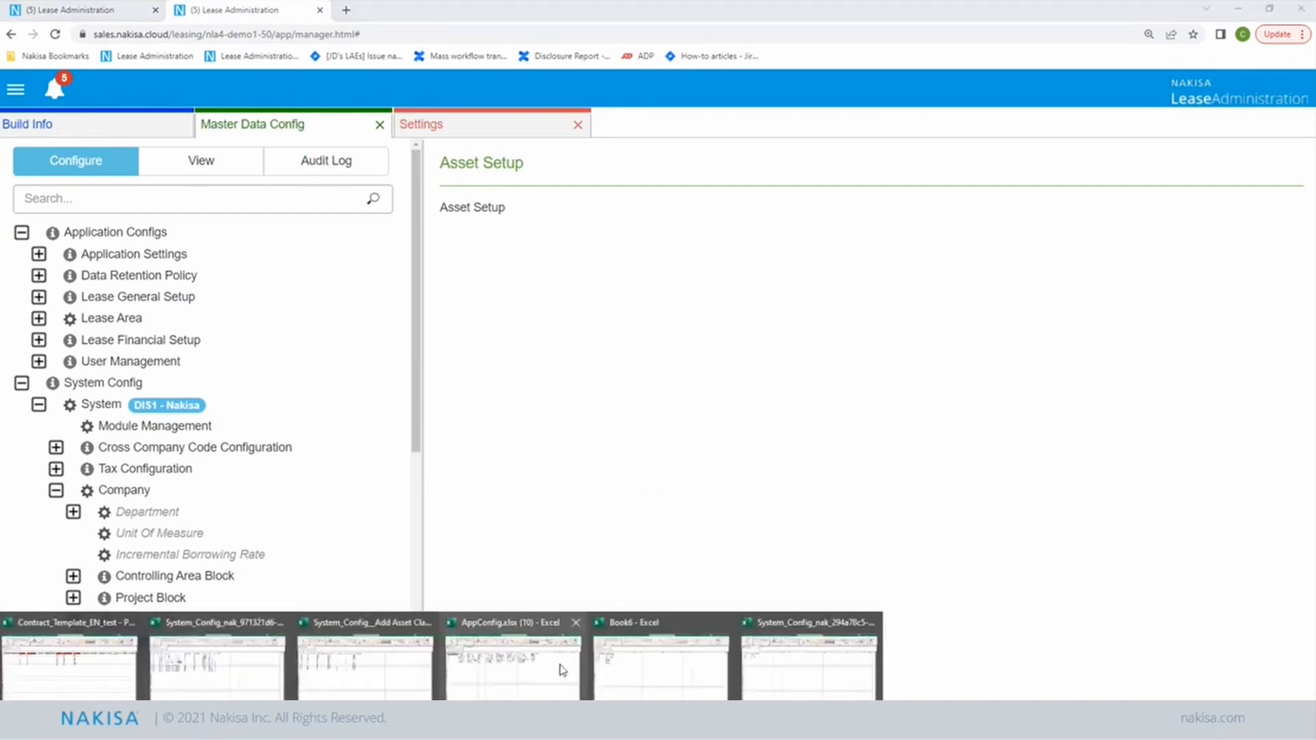
click(792, 670)
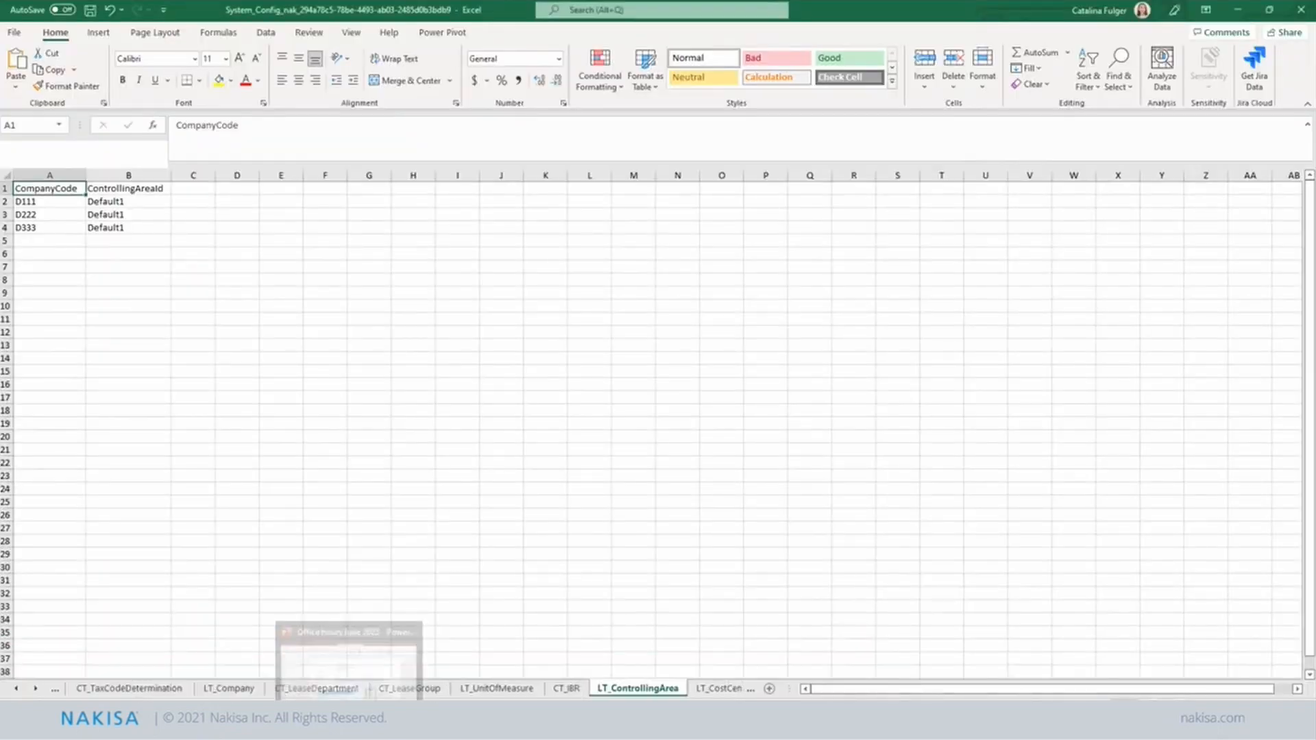
mouse_move(363, 686)
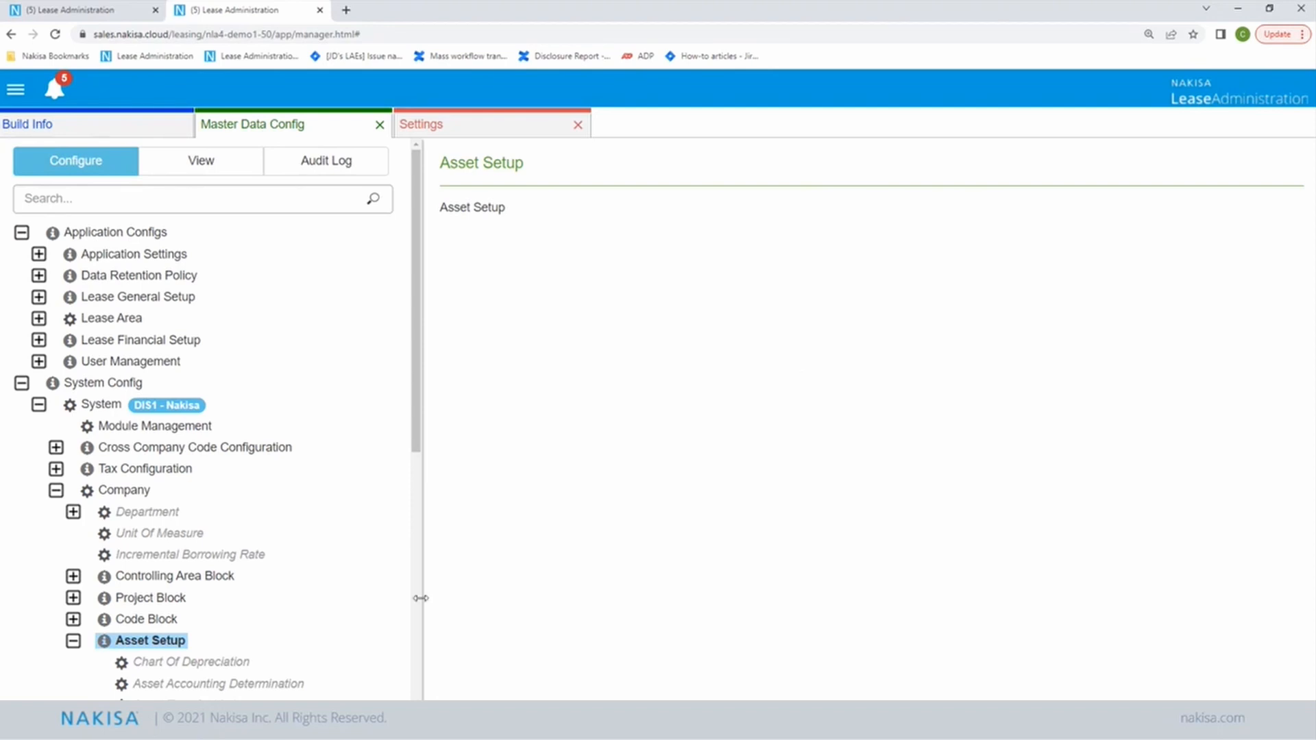
click(357, 723)
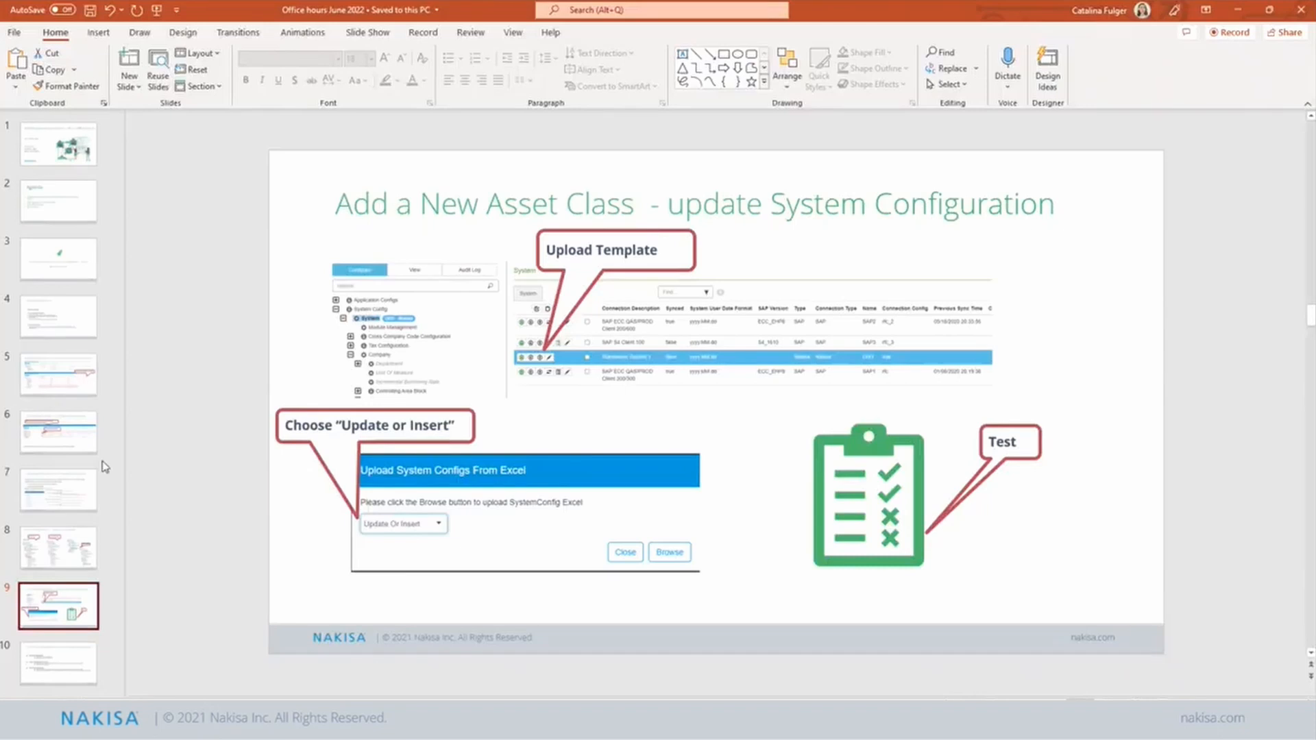
click(93, 669)
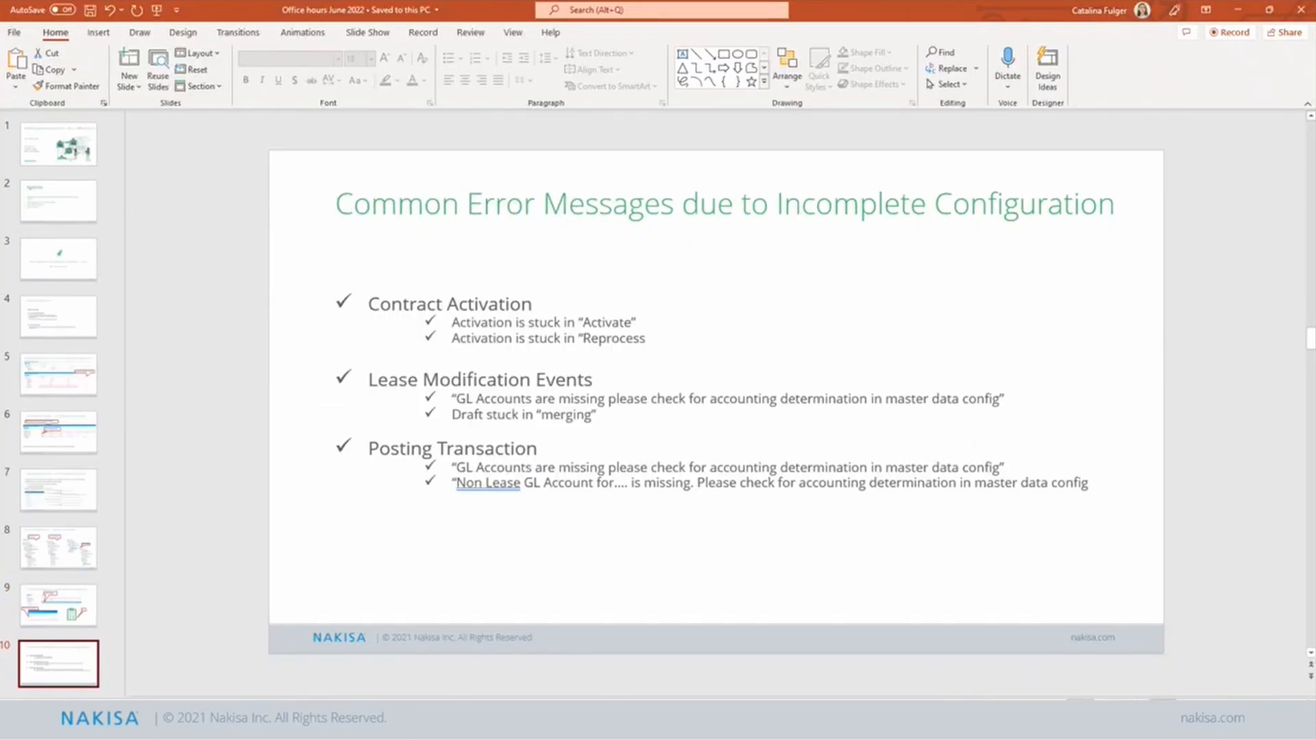
key(shift+F5)
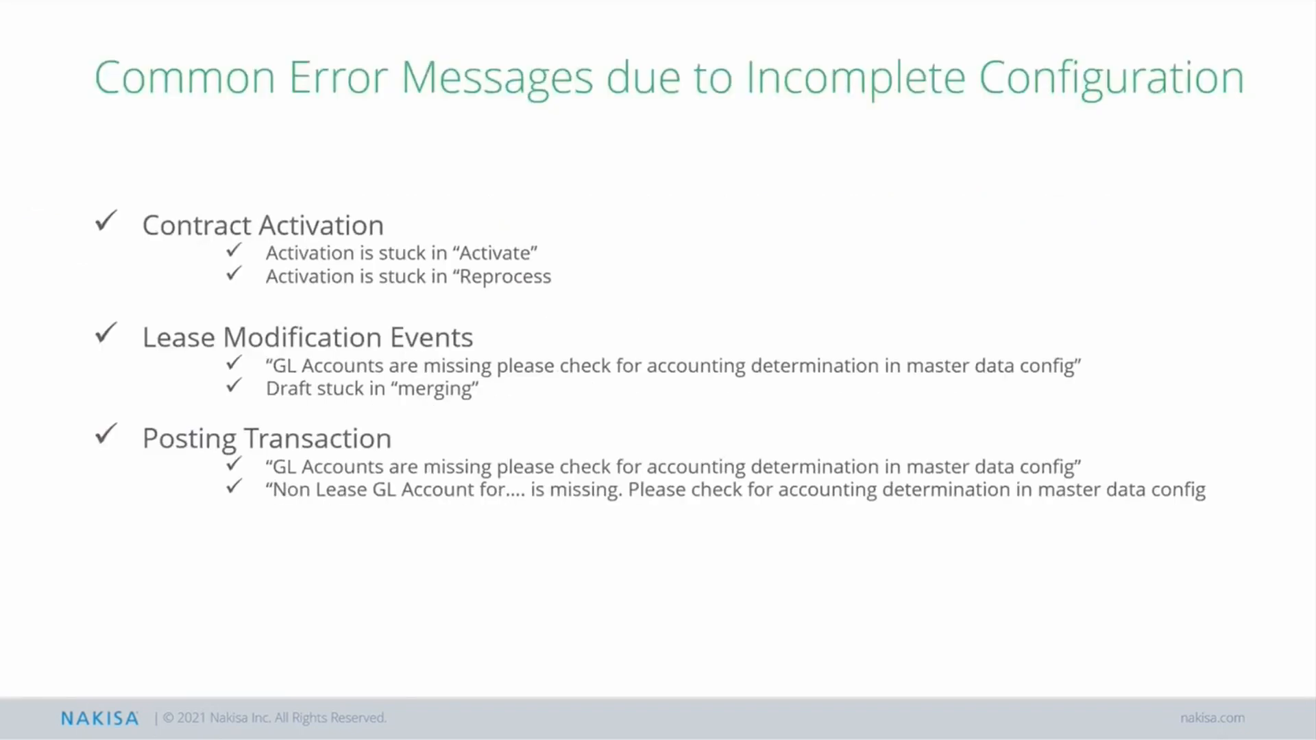